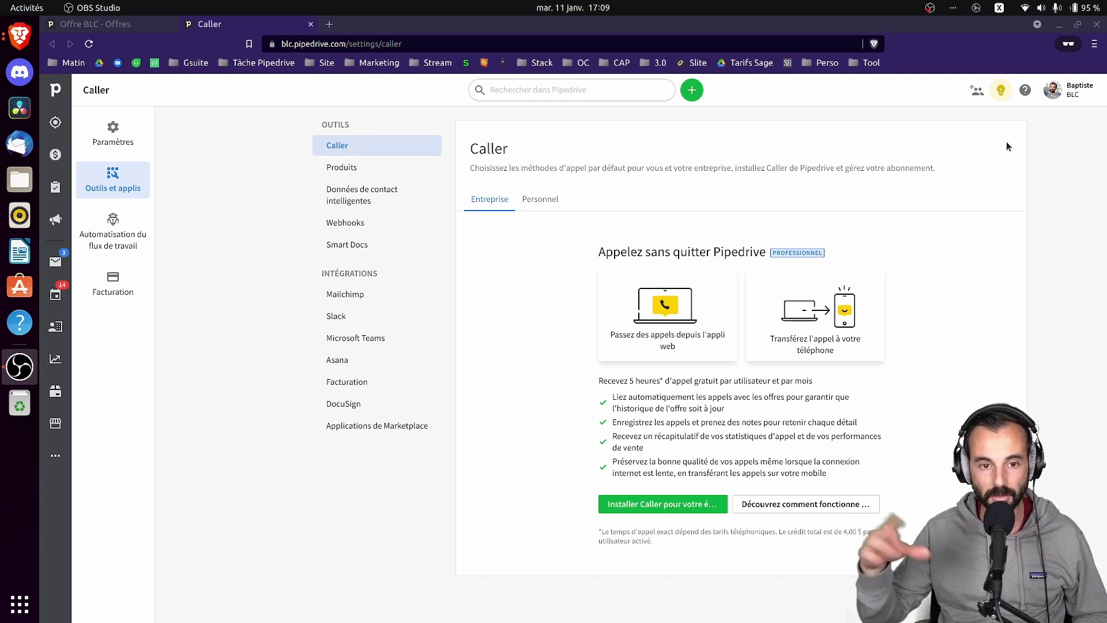
Show the document templates available in the Offre BLC deal.
click(113, 26)
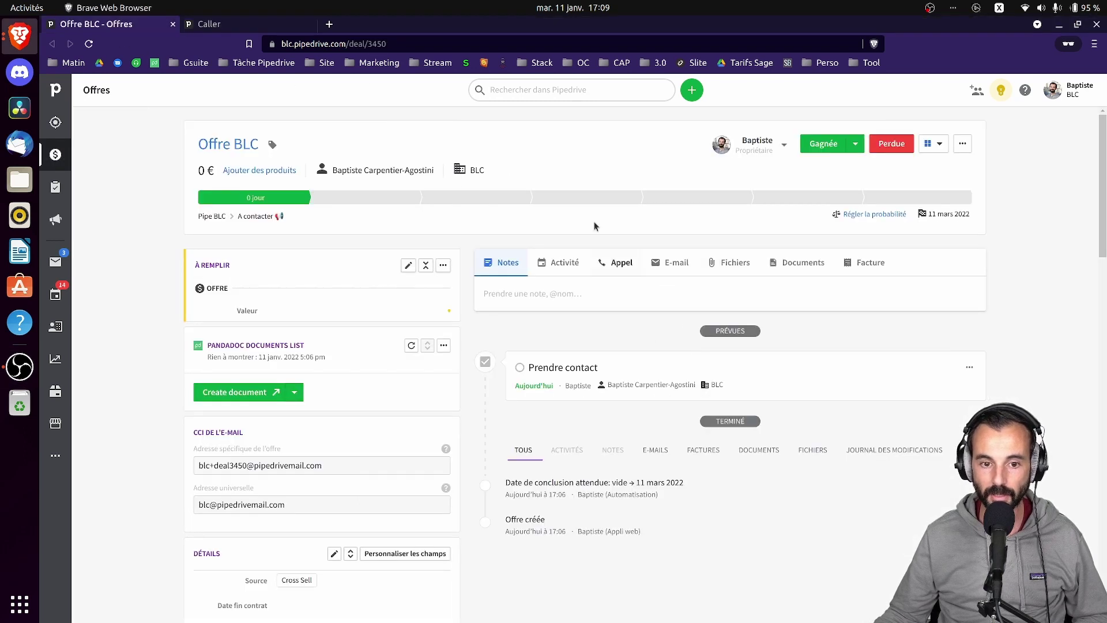
click(804, 264)
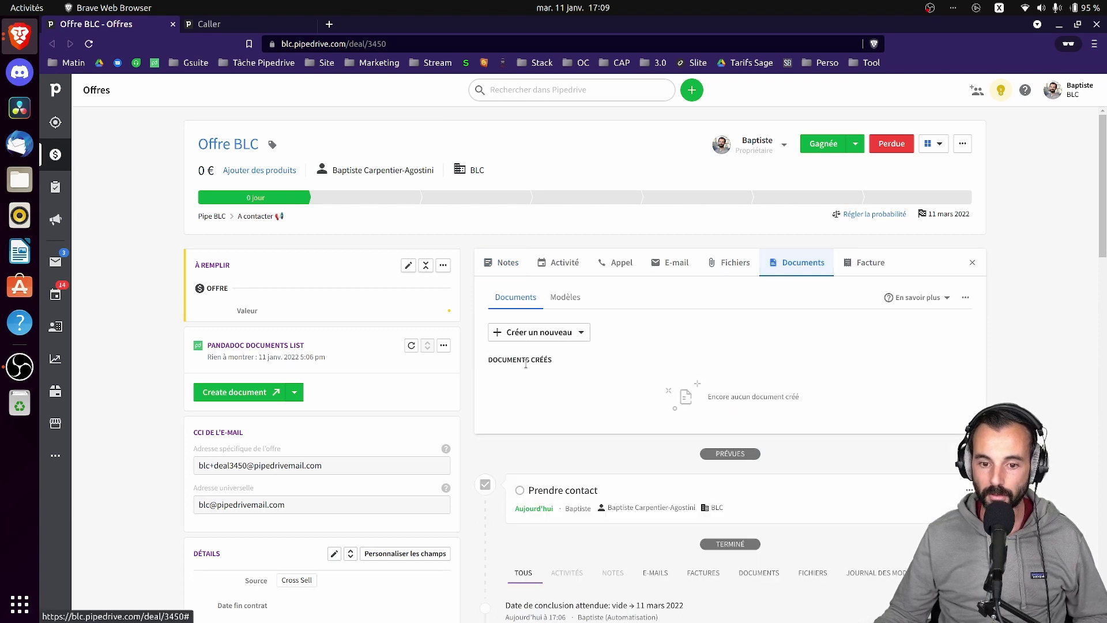
click(564, 298)
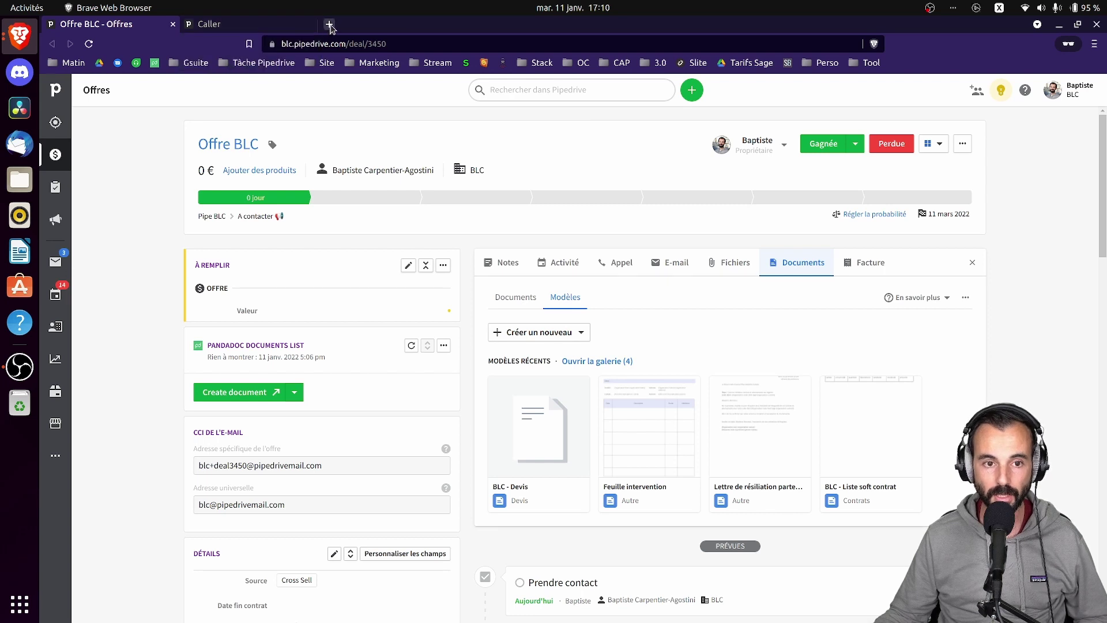
Search the web for docusign in a new tab, accept the cookies, and open the free trial form on docusign.fr.
click(331, 25)
text(do)
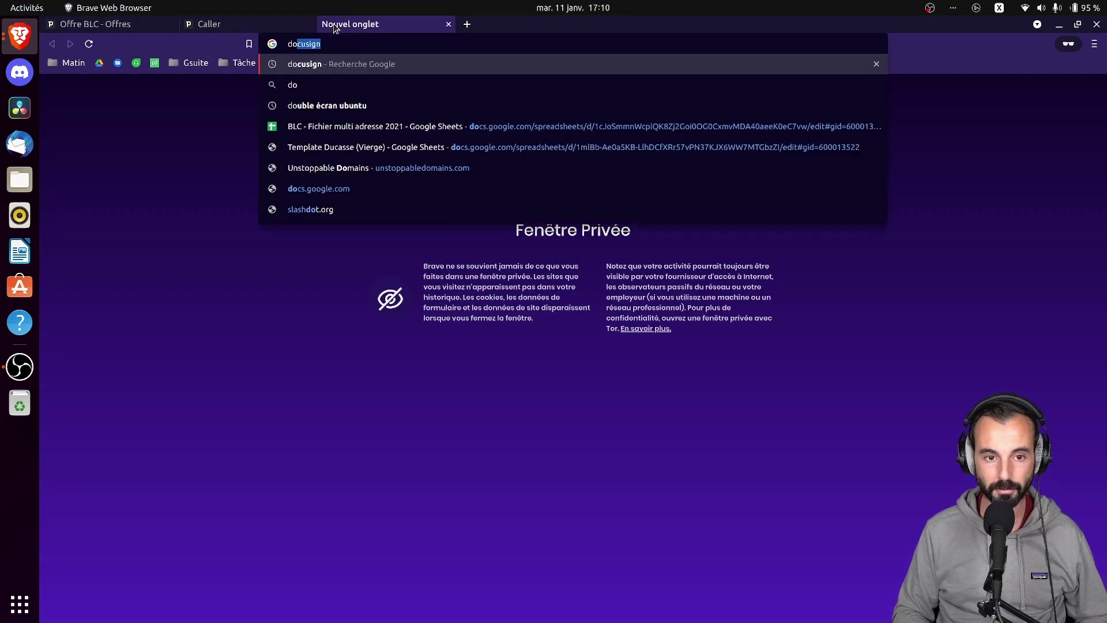
key(Return)
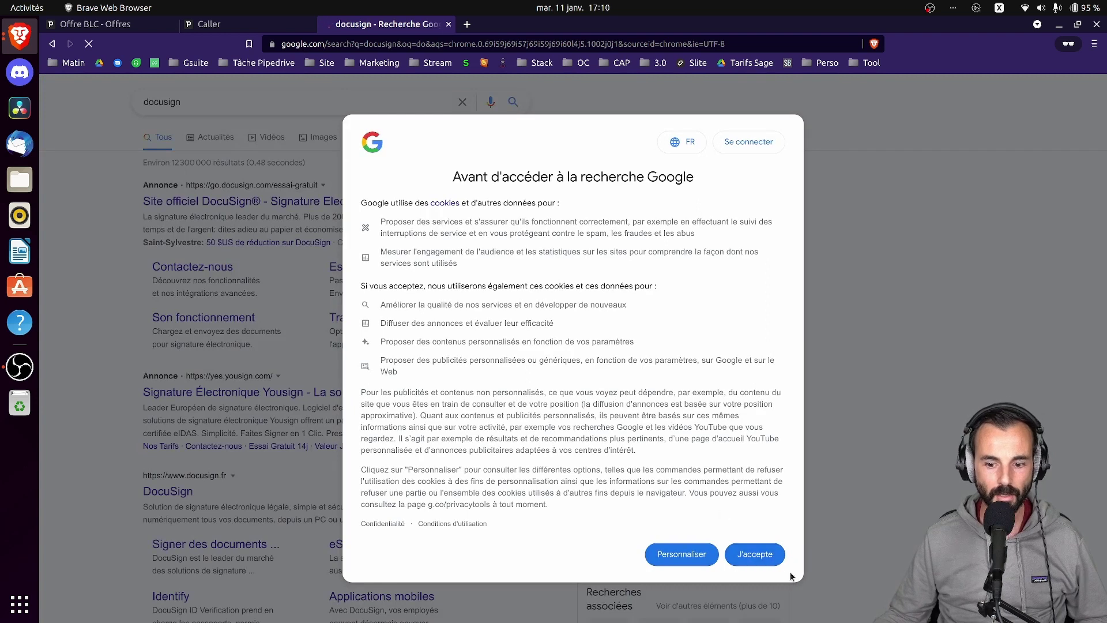
click(773, 554)
scroll(167, 434, down, 2)
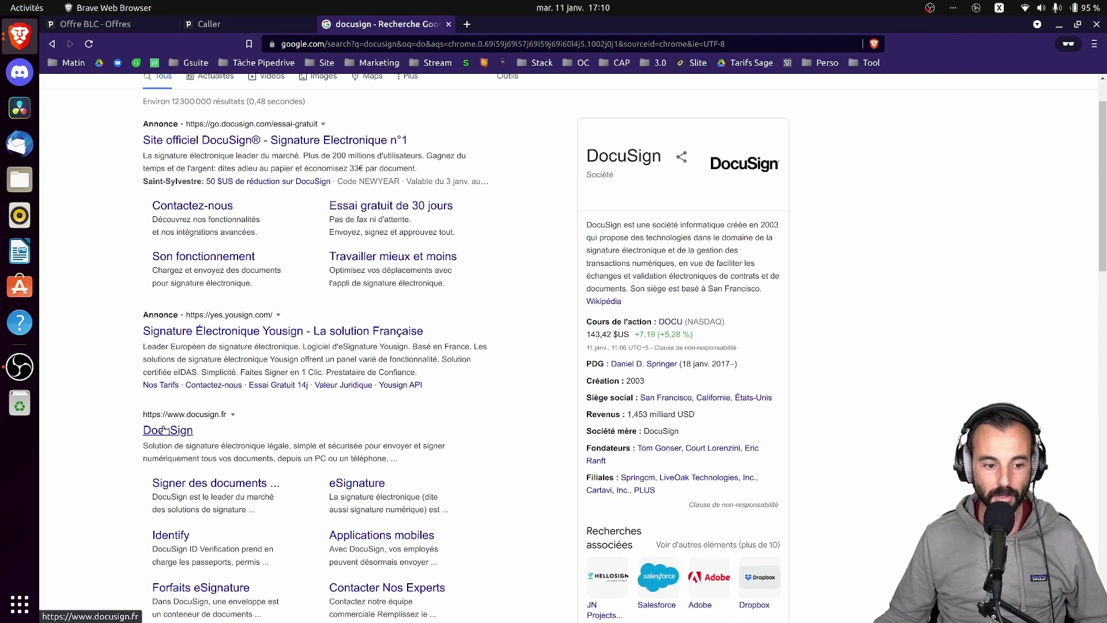
click(167, 434)
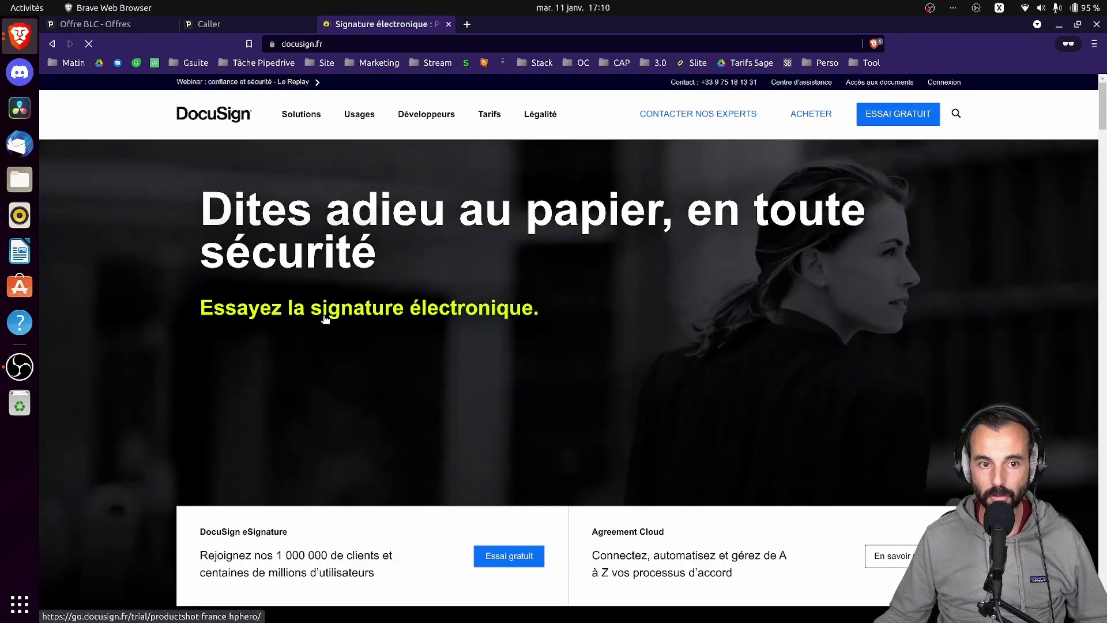
click(908, 117)
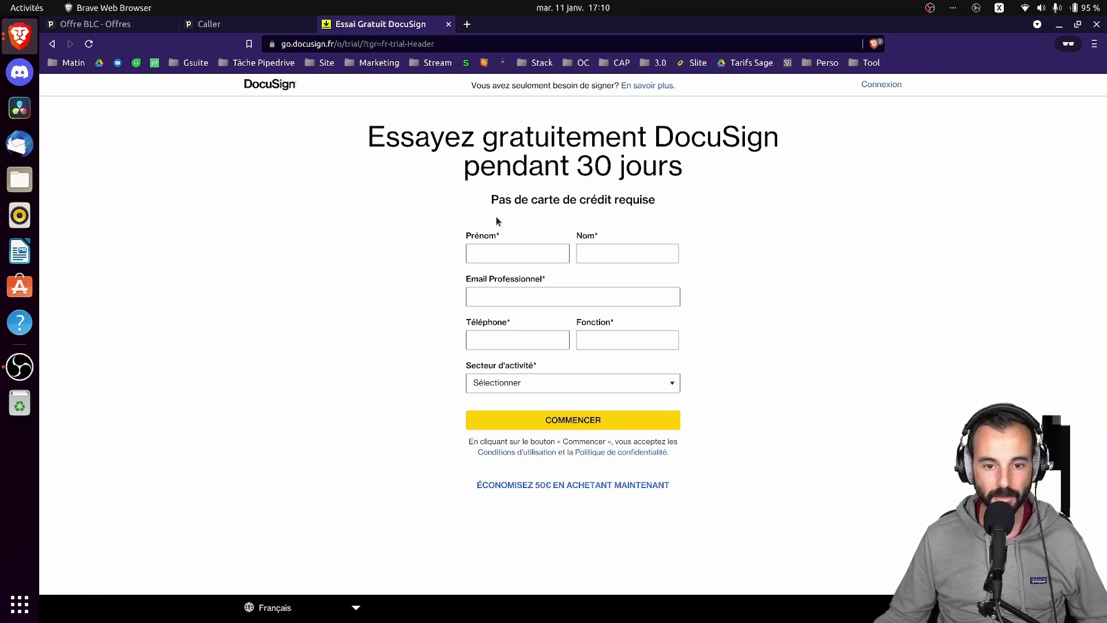
Fill in the first name and last name on the DocuSign trial form.
click(500, 251)
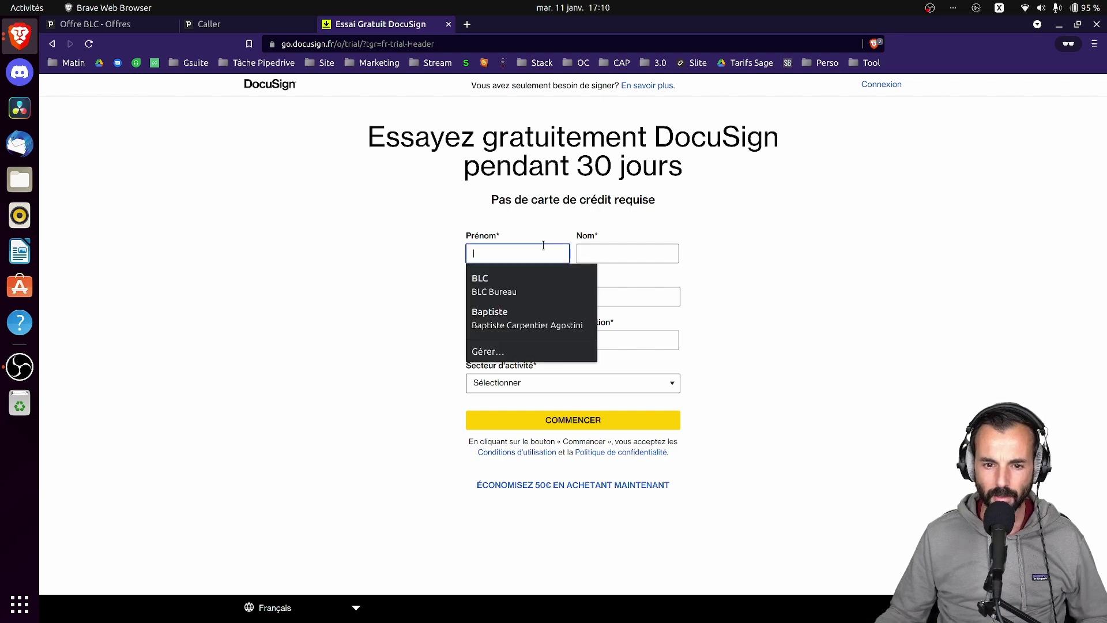
text(Baptiste)
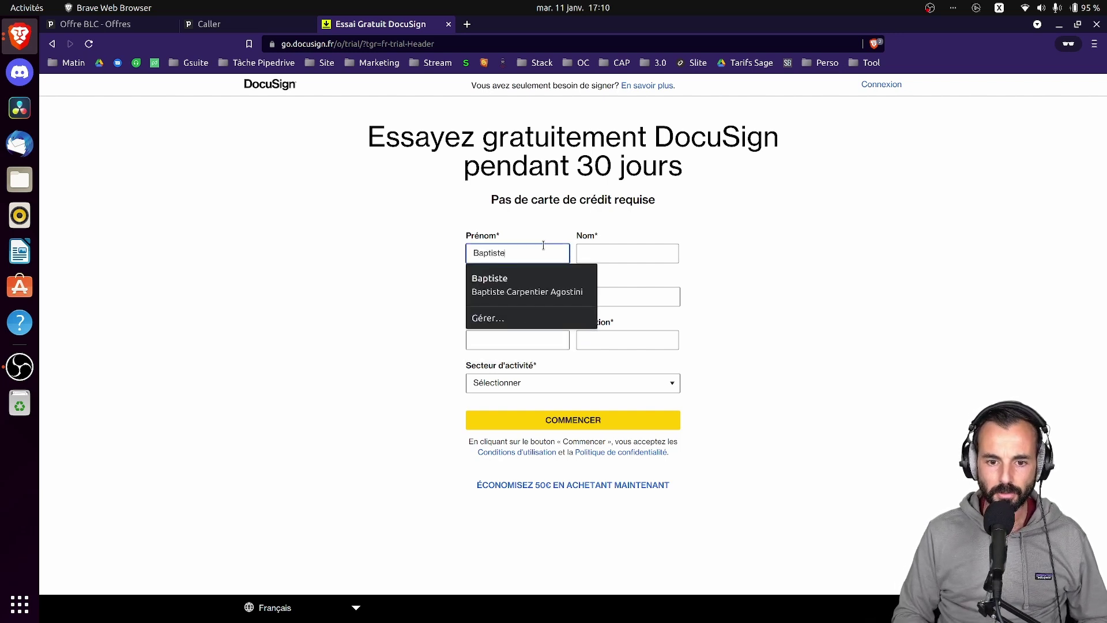
key(Tab)
text(BLC)
key(Tab)
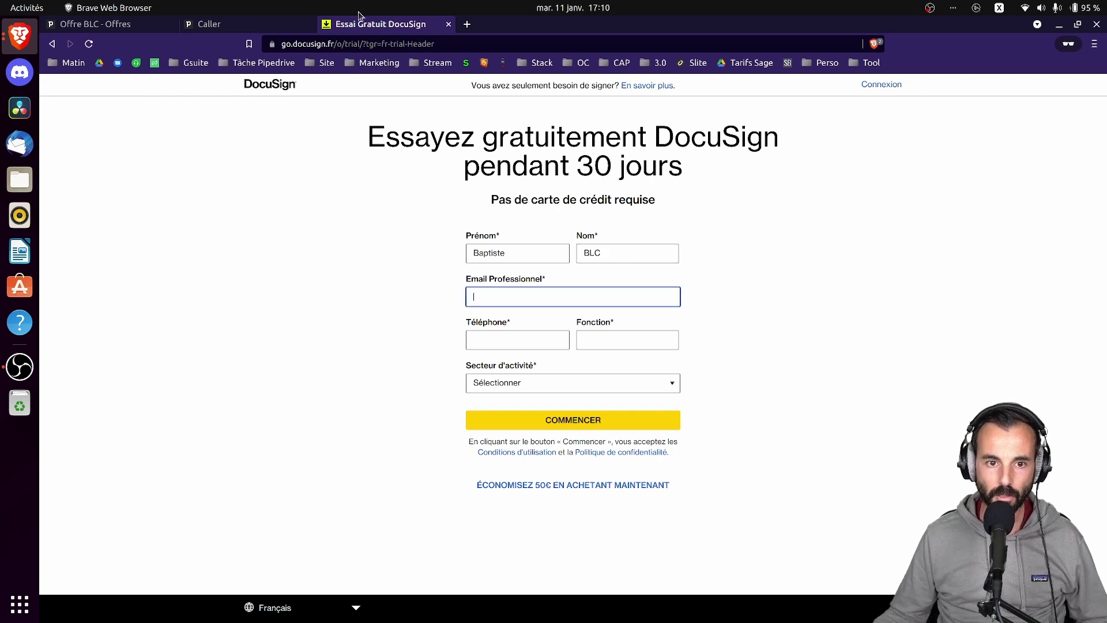
Move the DocuSign trial tab into a separate window on another screen and bring it back beside the Pipedrive tabs.
drag(372, 25, 246, 33)
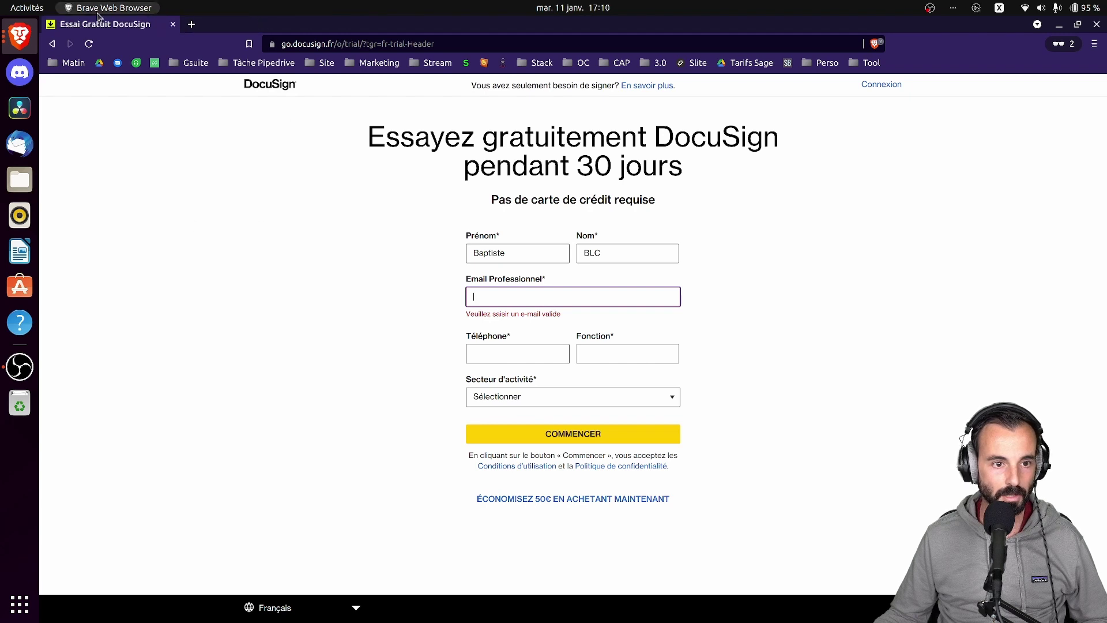
drag(96, 26, 0, 41)
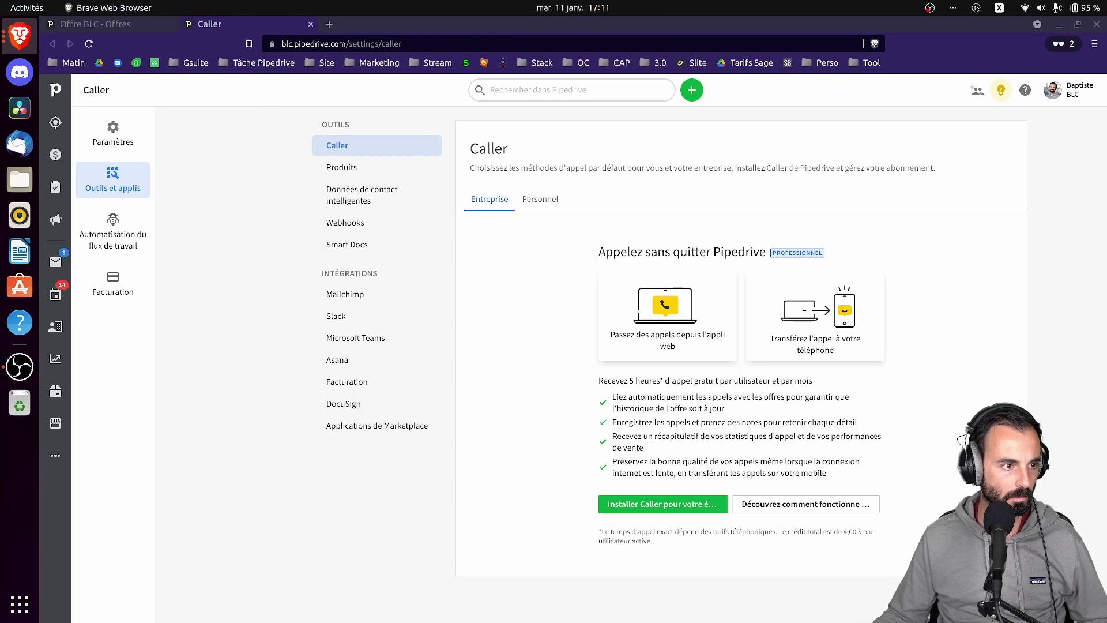
drag(0, 281, 883, 63)
drag(222, 65, 329, 25)
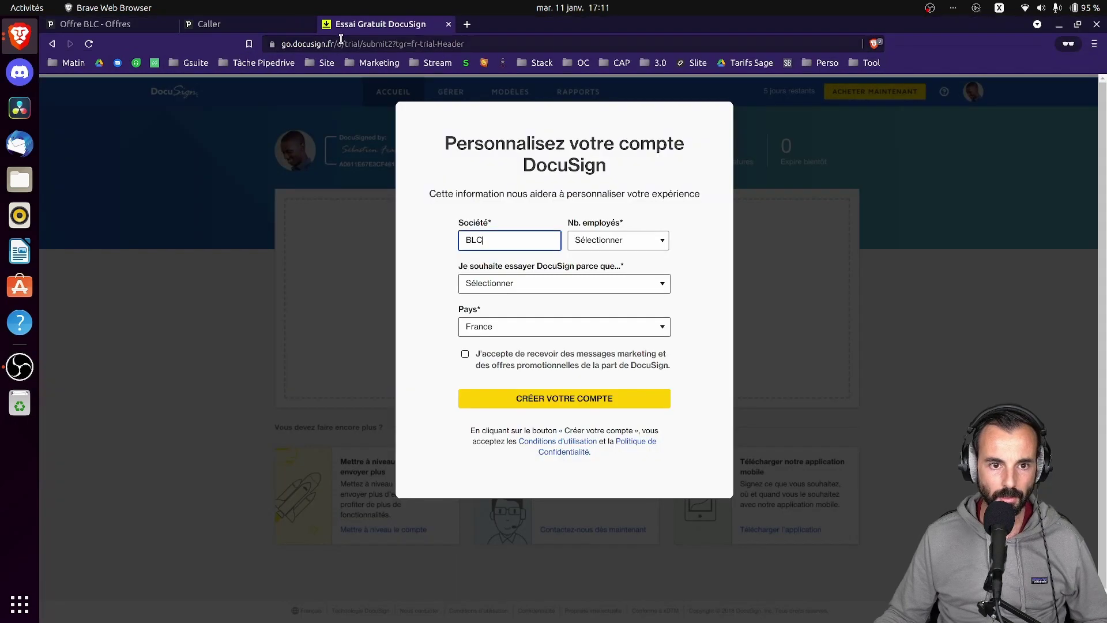
Set the trial reason to "Je me renseigne pour mon entreprise." and the employee count to "6-50 employés", and create the DocuSign account.
click(522, 282)
key(Down)
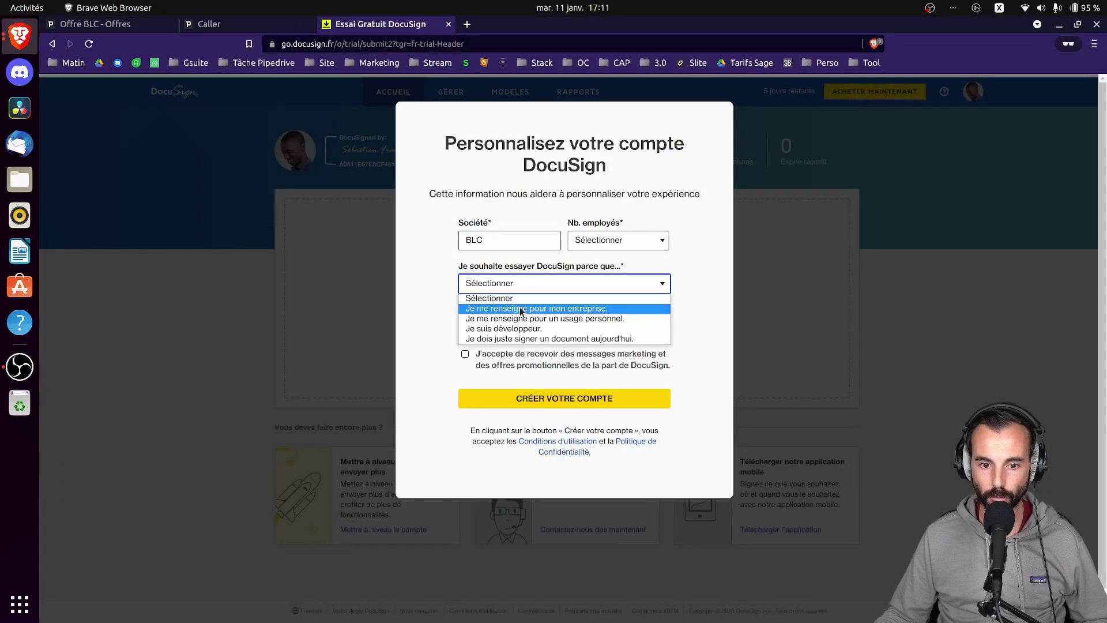
key(Return)
click(521, 326)
click(521, 327)
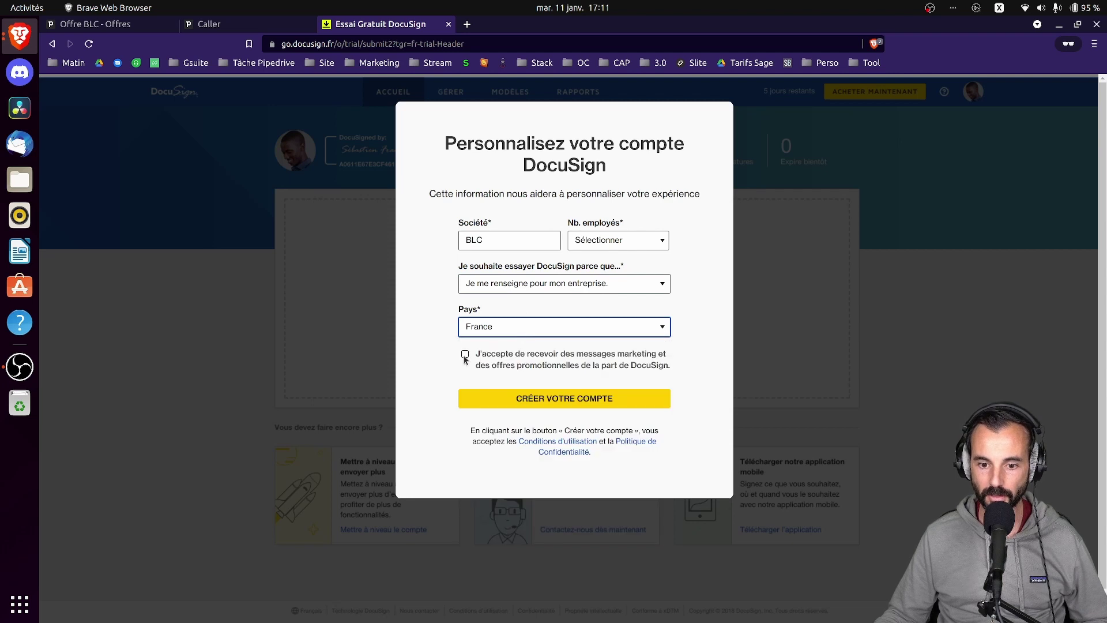
click(570, 402)
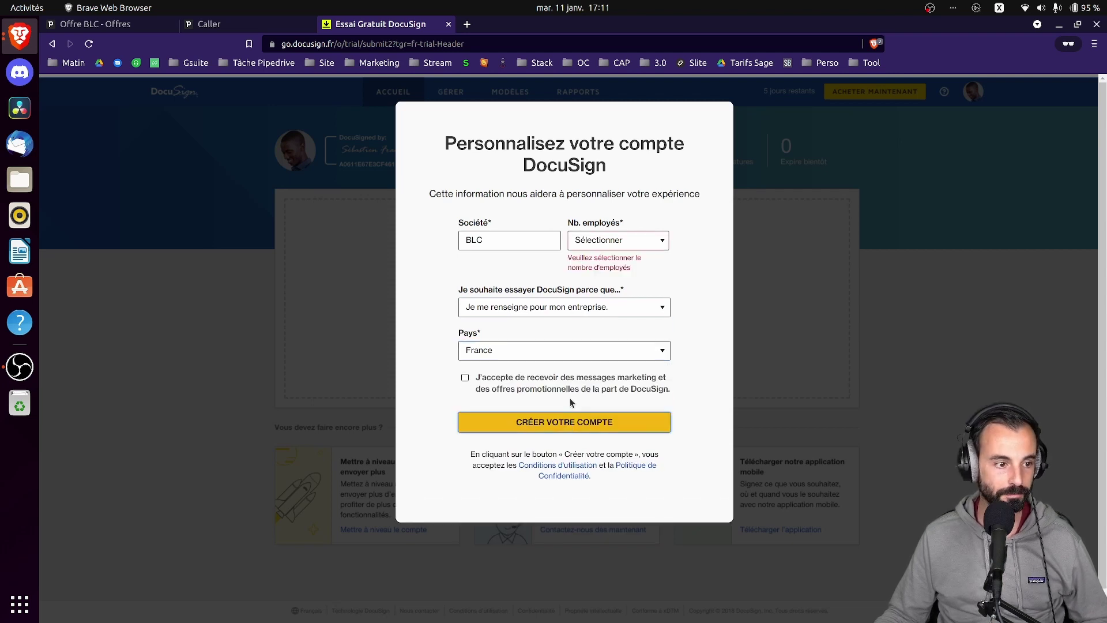
click(646, 239)
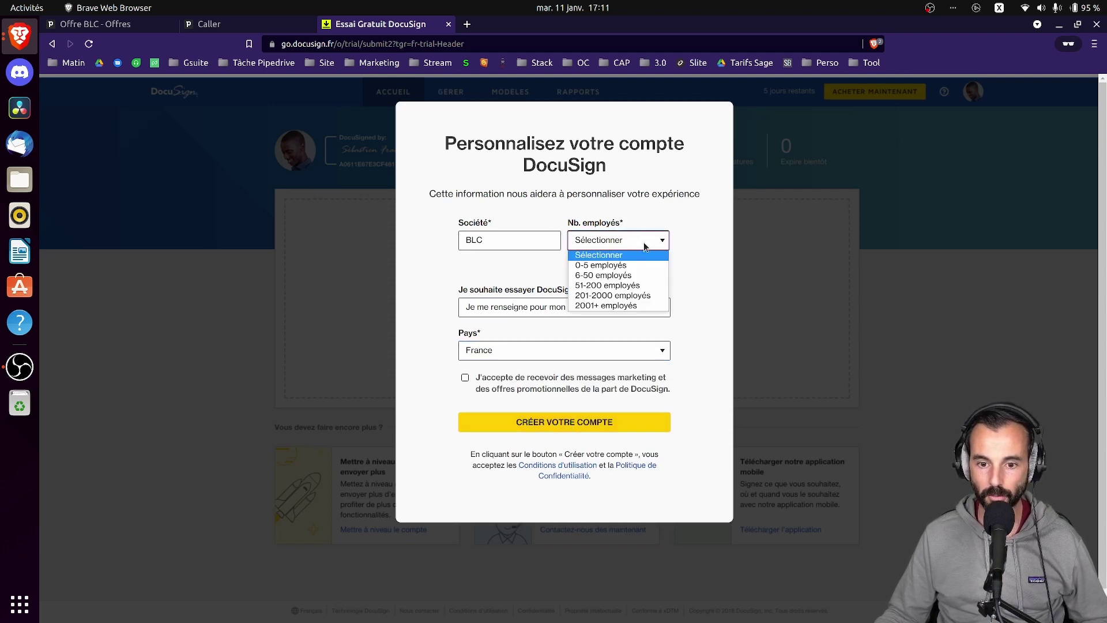
click(627, 276)
click(584, 402)
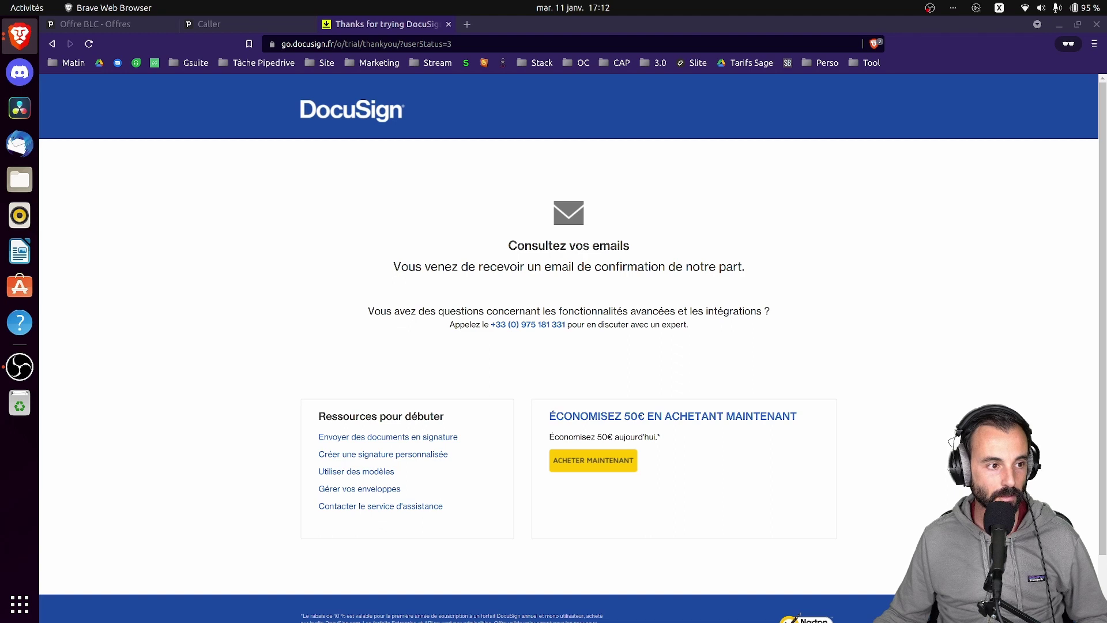
Try to reach the DocuSign account by removing "/trial/thankyou/?userStatus=3" from the page address and loading it.
click(89, 44)
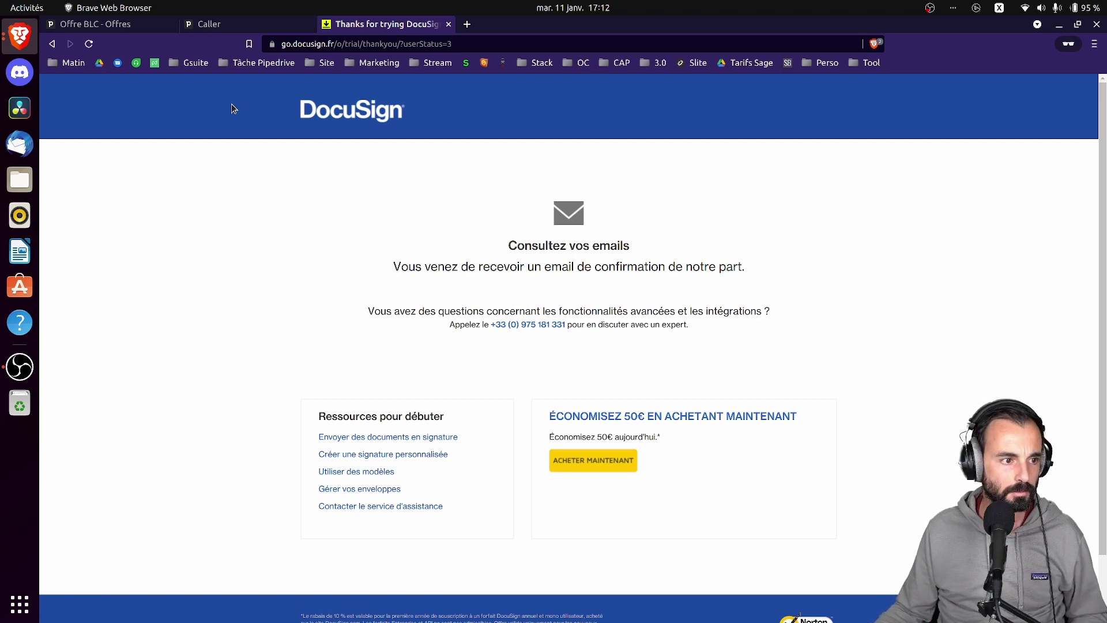
click(503, 44)
click(503, 44)
shift+click(369, 44)
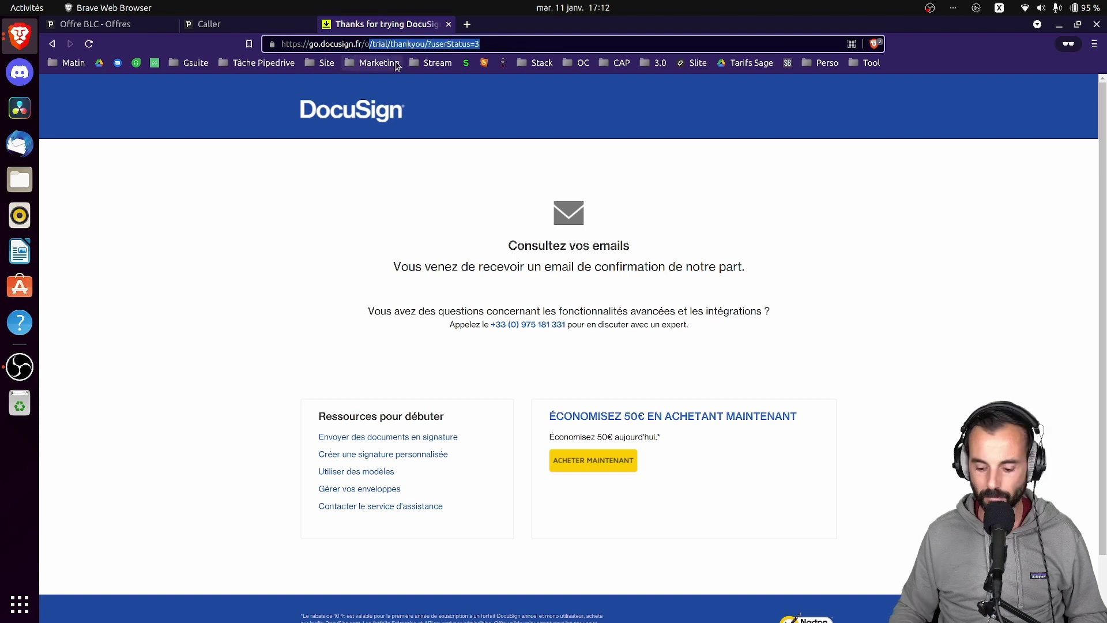
key(BackSpace)
key(Return)
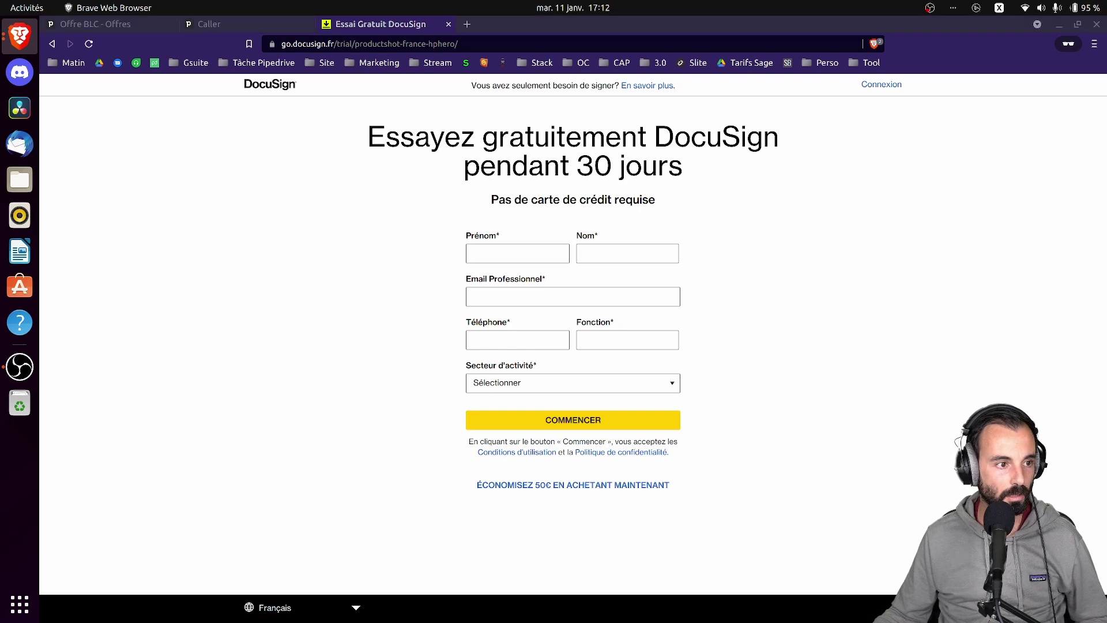
click(403, 44)
text(https://app.docusign.com/home)
key(Return)
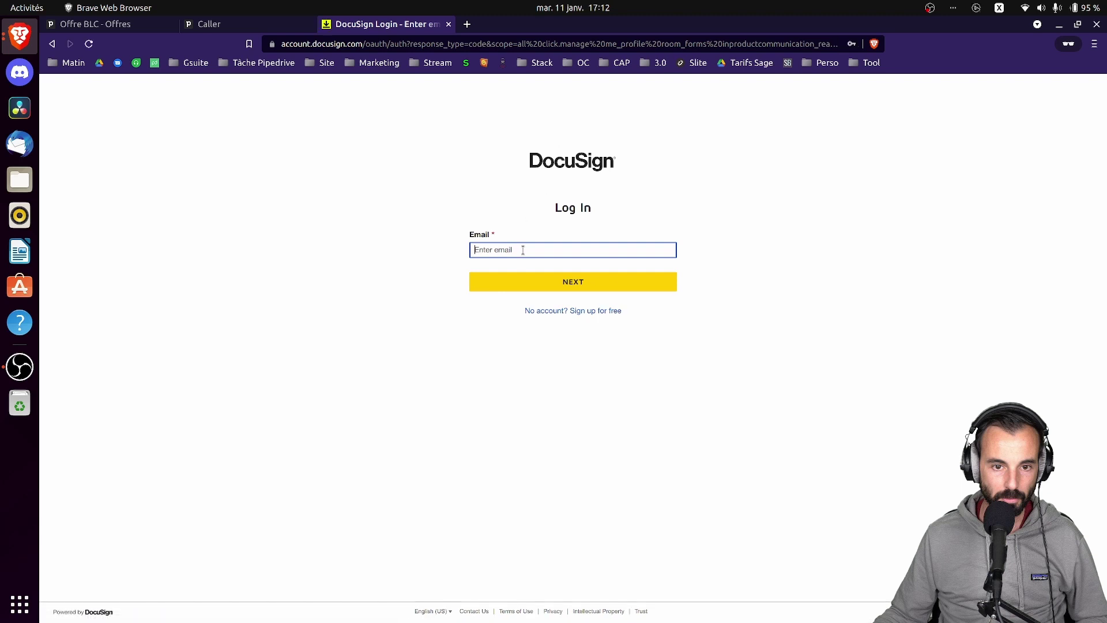
click(523, 249)
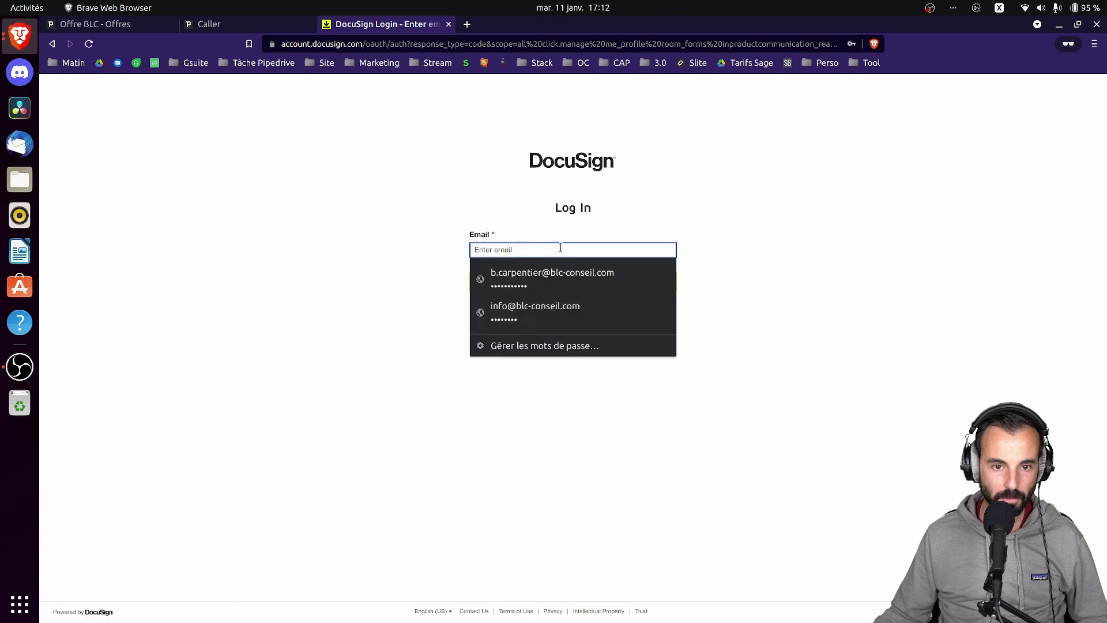
text(bap)
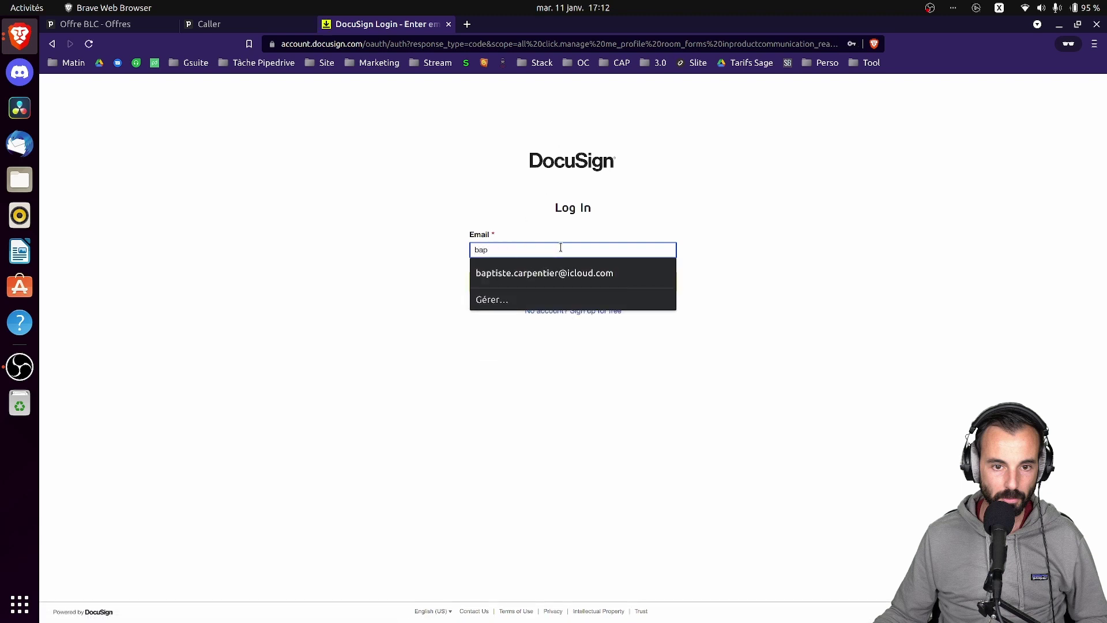
text(tiste)
key(BackSpace)
key(BackSpace)
key(BackSpace)
key(BackSpace)
key(BackSpace)
key(BackSpace)
key(BackSpace)
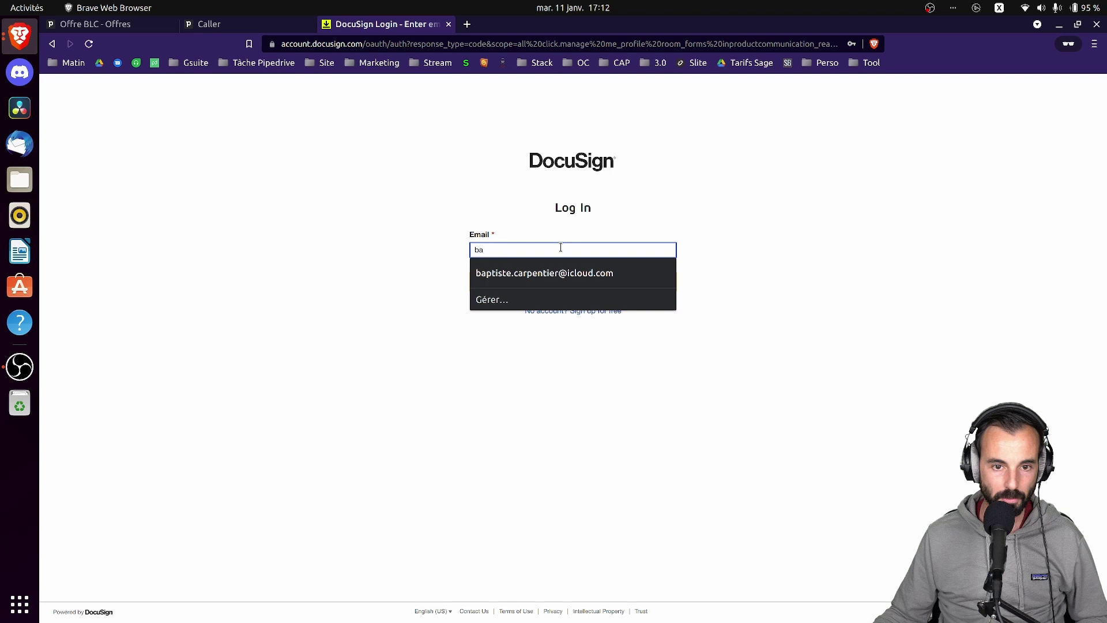
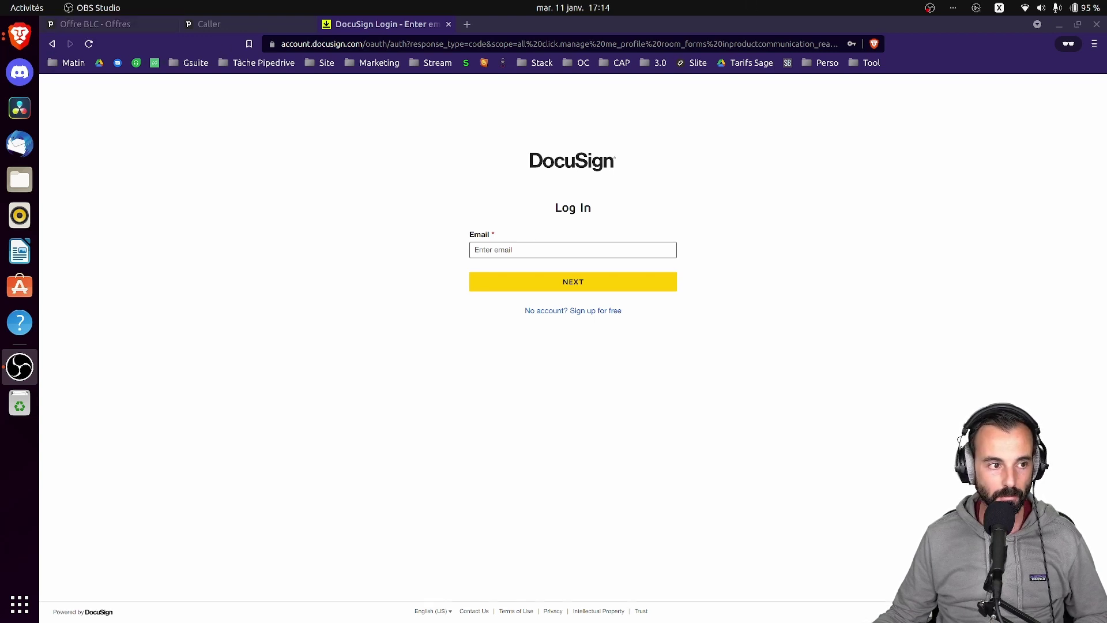
Bring the separate DocuSign eSignature window onto this screen and add a new tab to it.
click(42, 168)
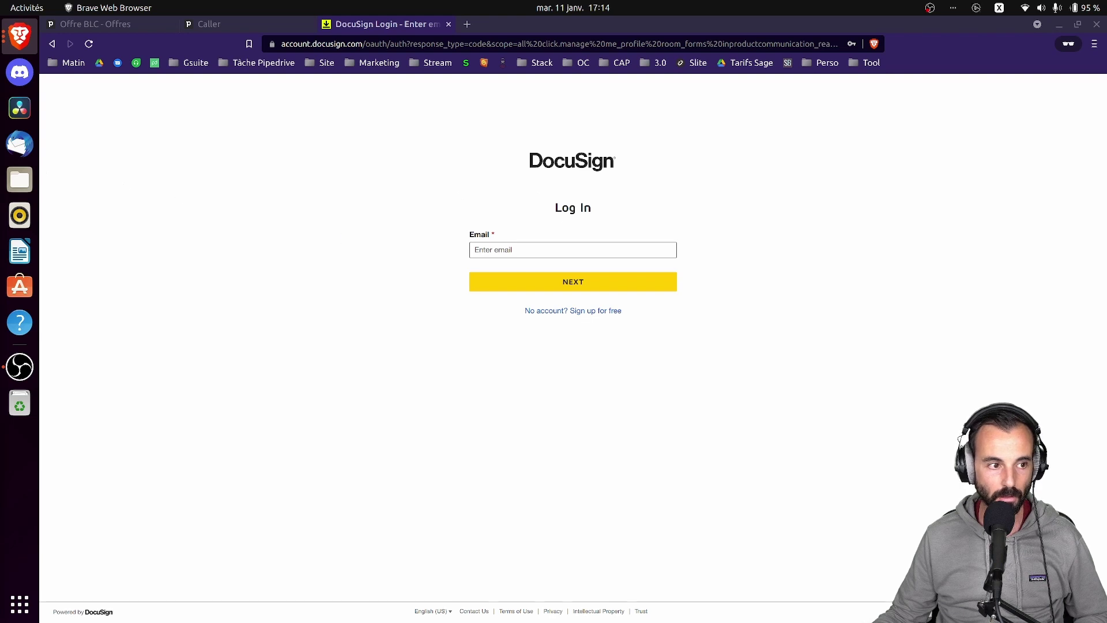
drag(0, 95, 576, 88)
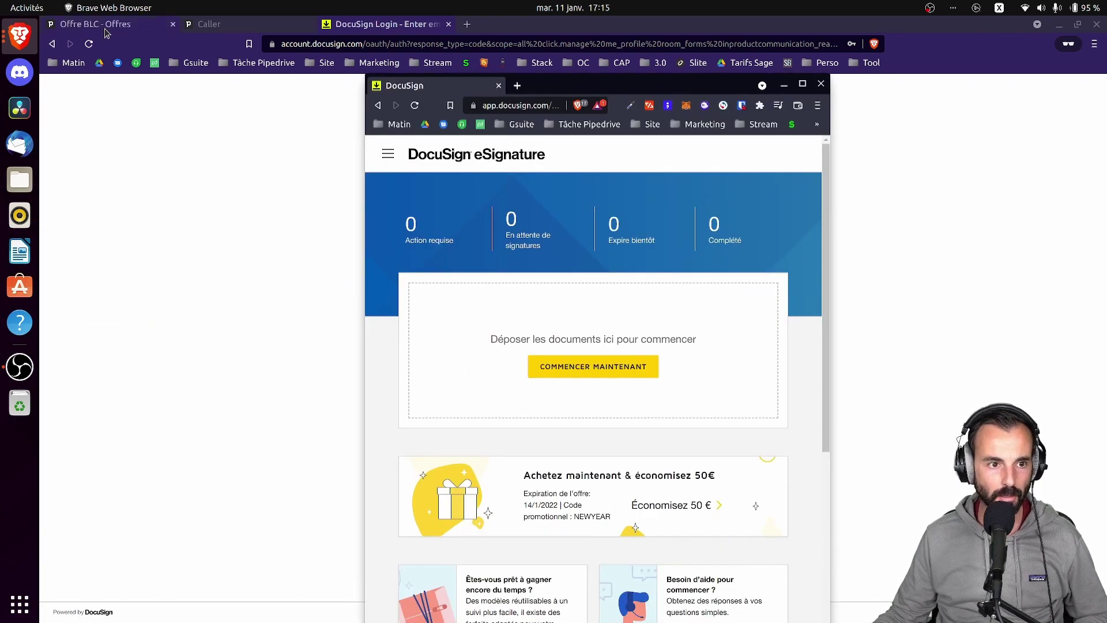
click(517, 86)
Copy the Offre BLC deal's address, load it in the new tab of the DocuSign window, and close the private window.
click(136, 25)
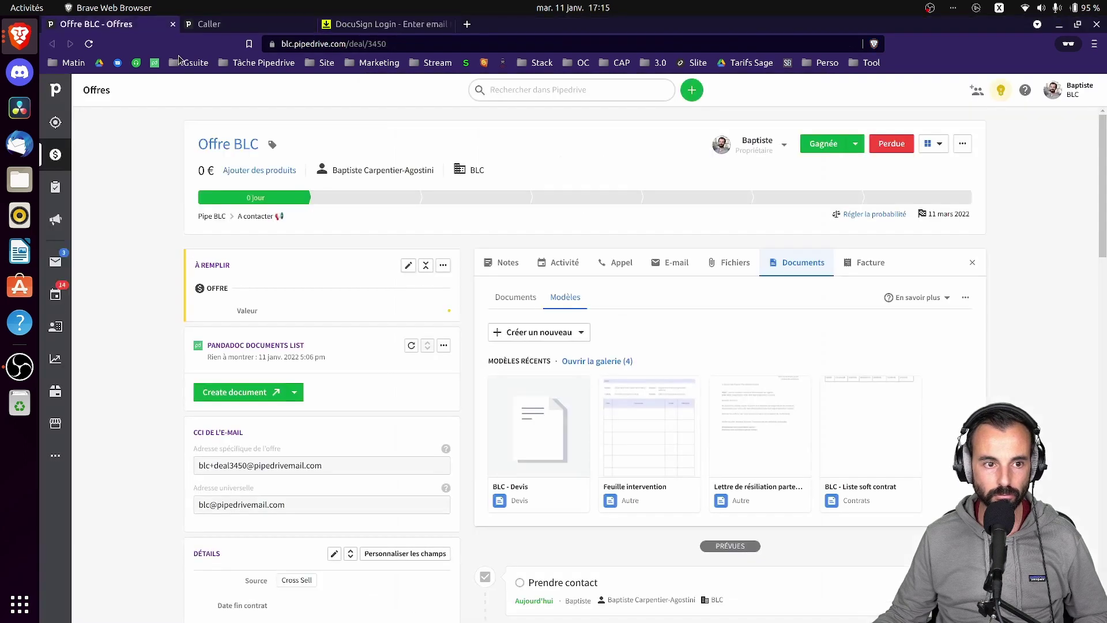
click(323, 46)
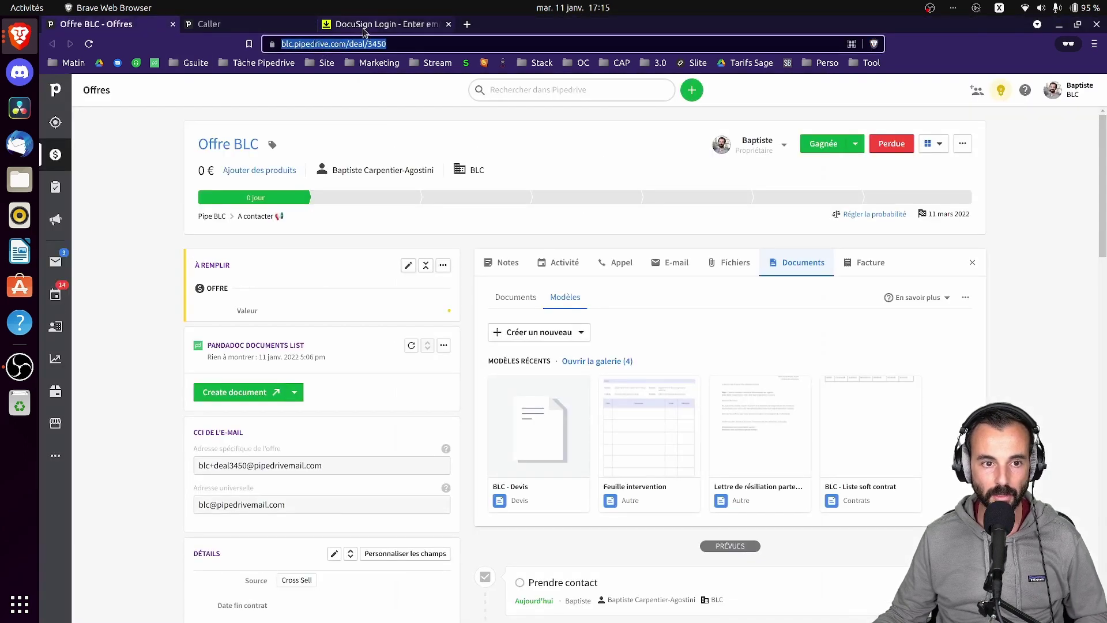
click(26, 45)
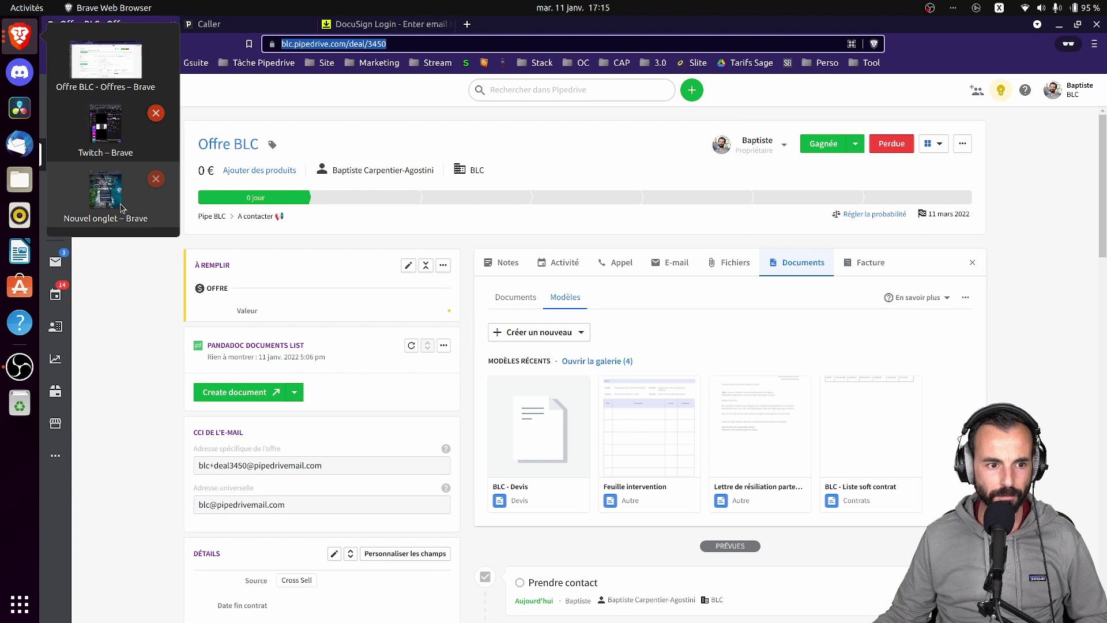
click(119, 209)
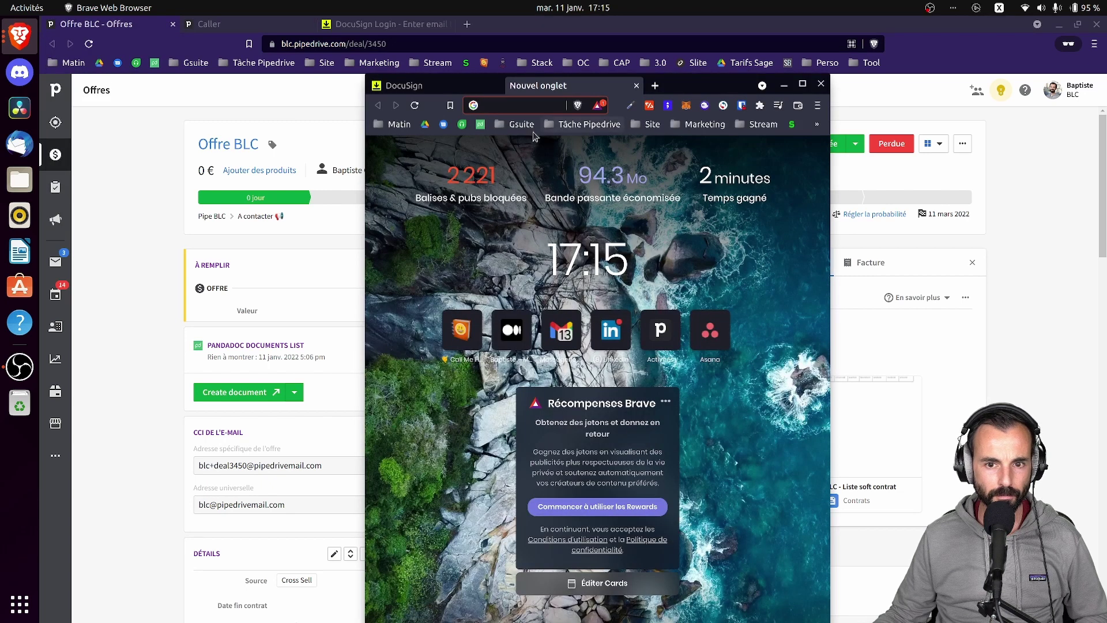
text(https://blc.pipedrive.com/deal/3450)
key(Return)
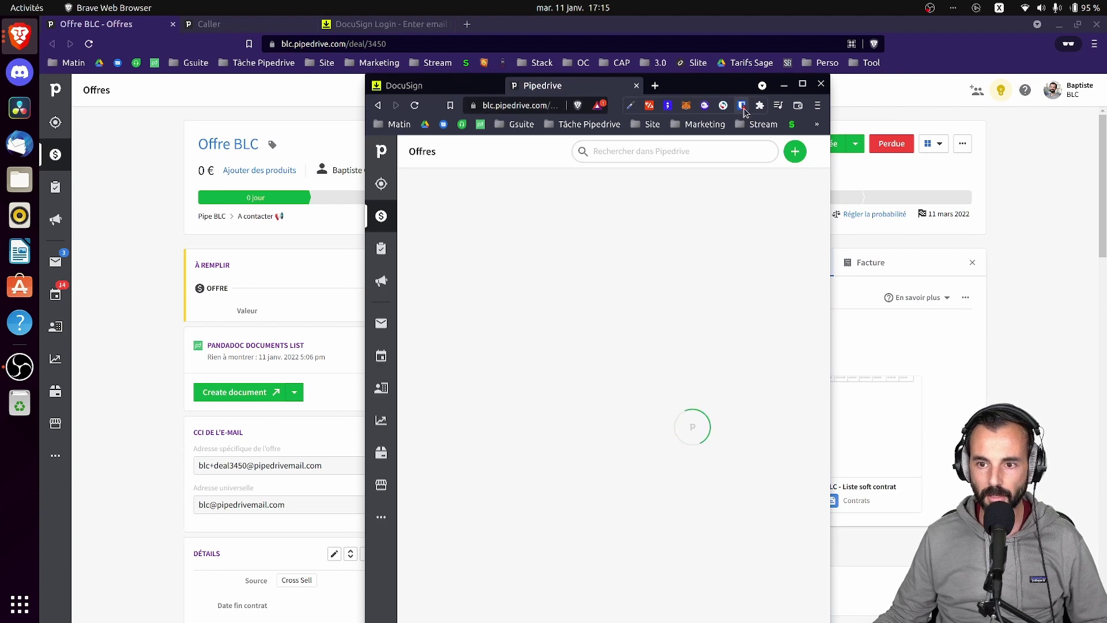
click(1096, 25)
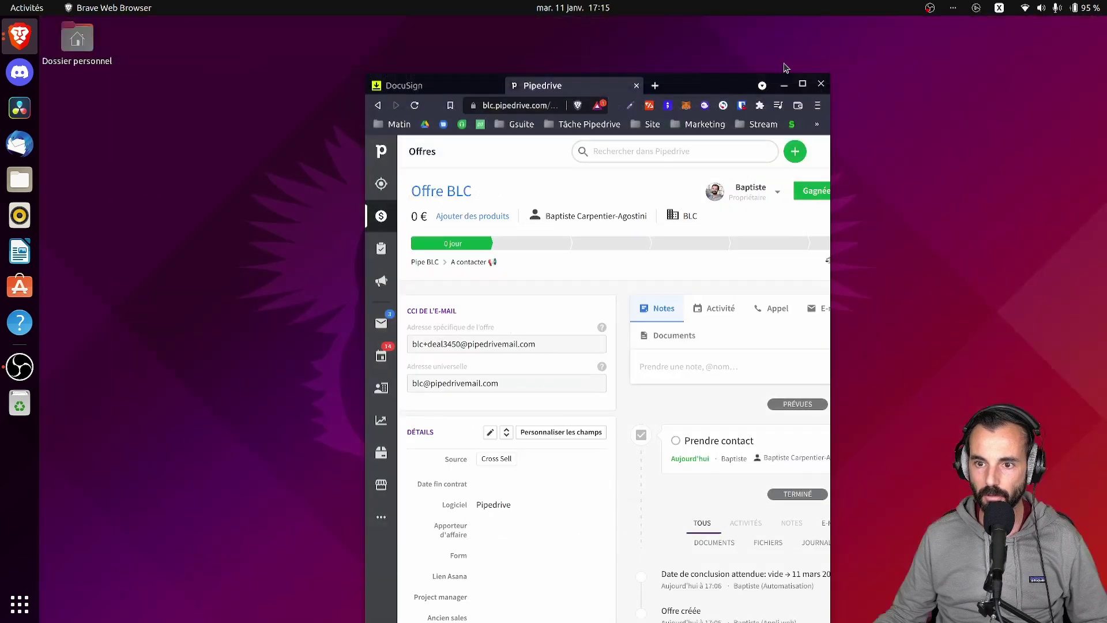
Maximize the browser window and place the DocuSign tab after the Offre BLC deal's tab.
double_click(695, 86)
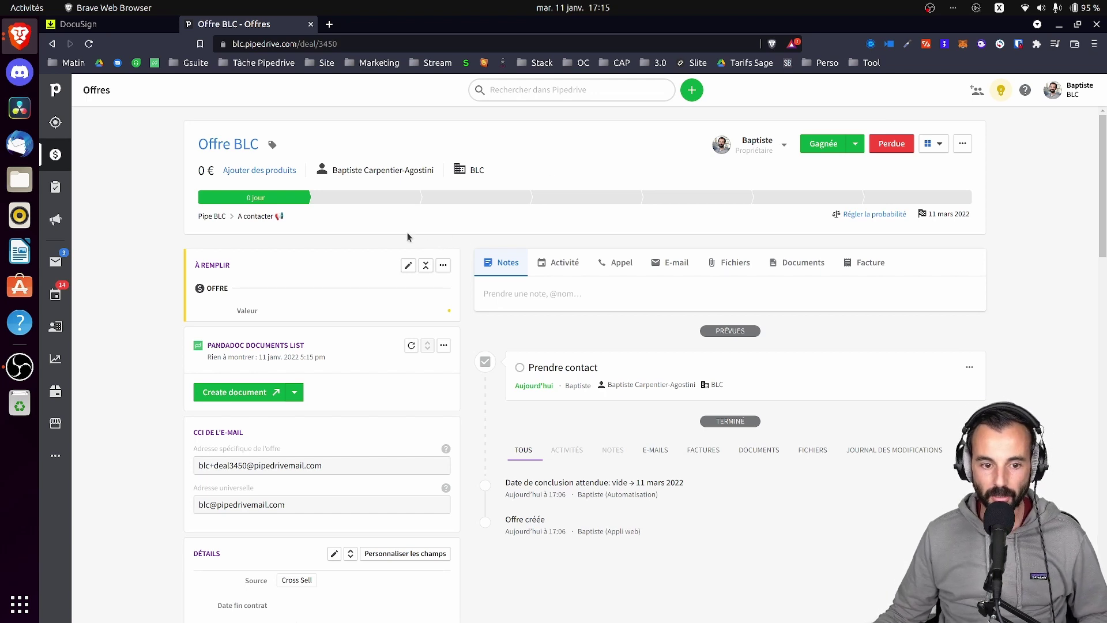
drag(76, 26, 226, 30)
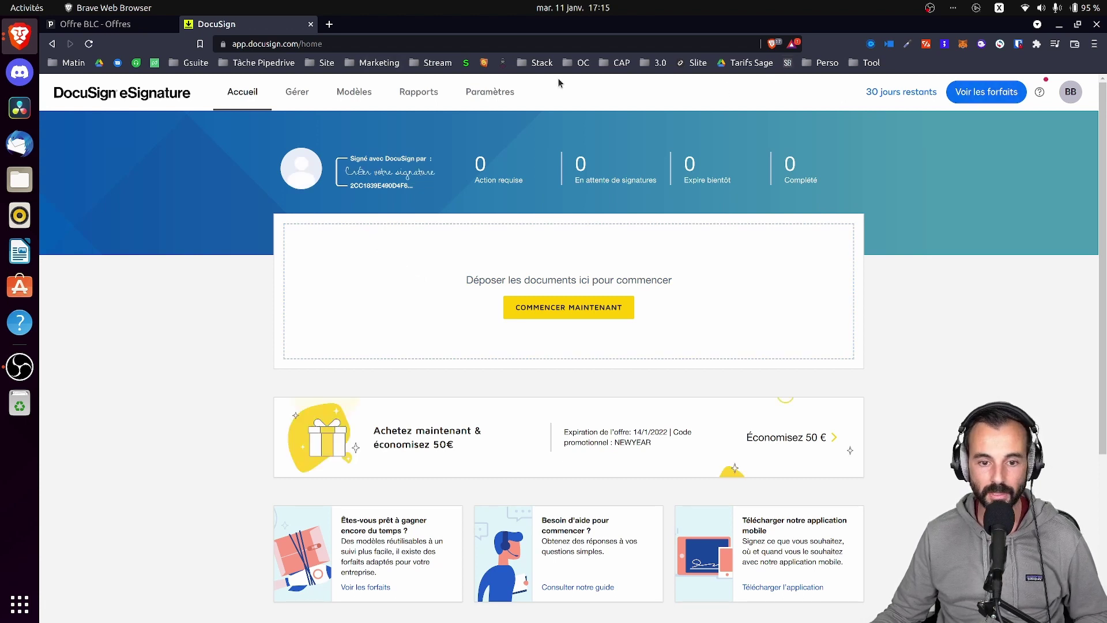
Create the DocuSign account's signature and initials using the second suggested handwriting style.
click(387, 173)
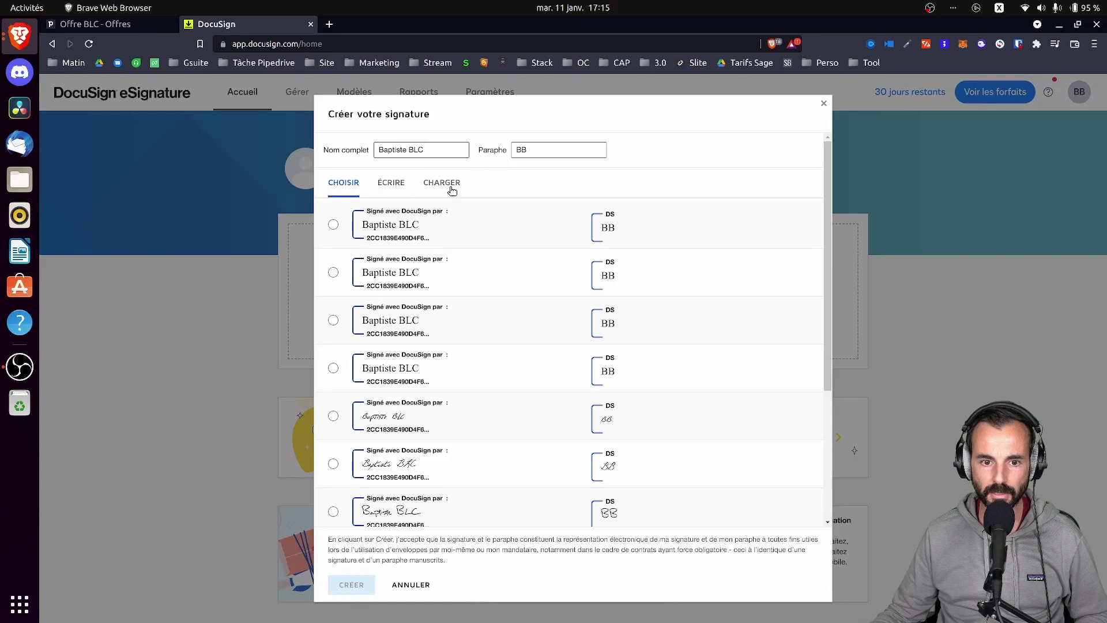
click(334, 272)
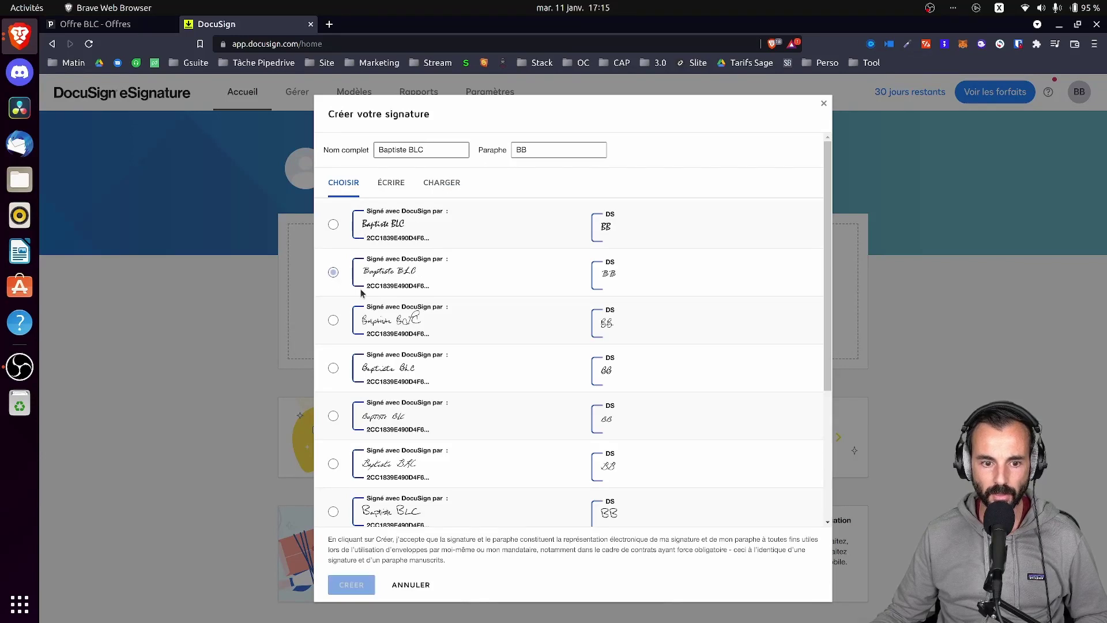
click(365, 585)
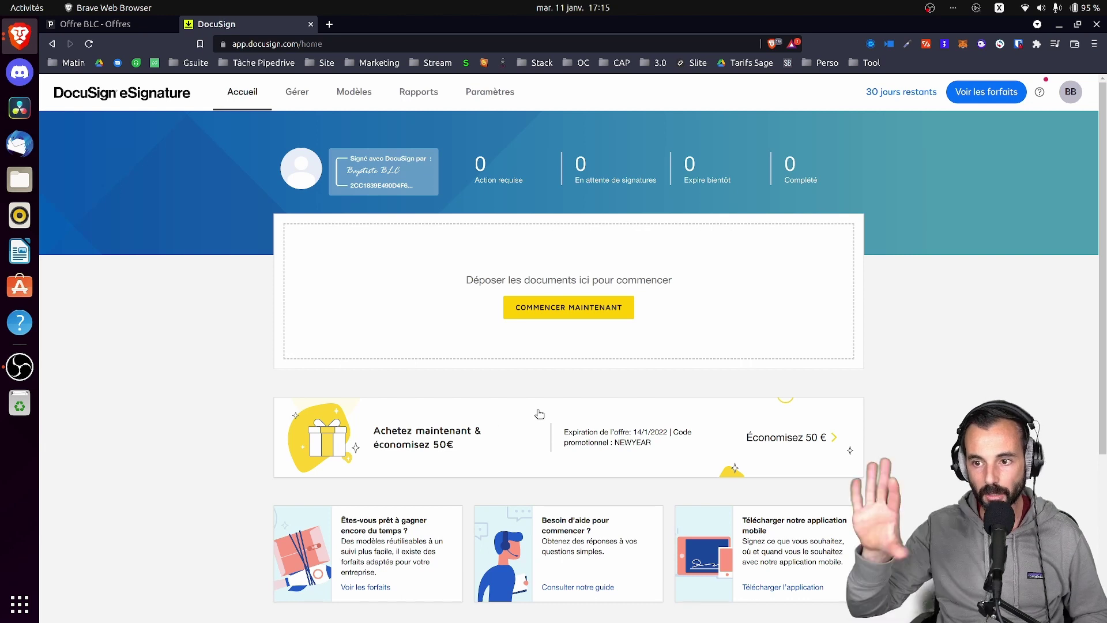
click(1039, 92)
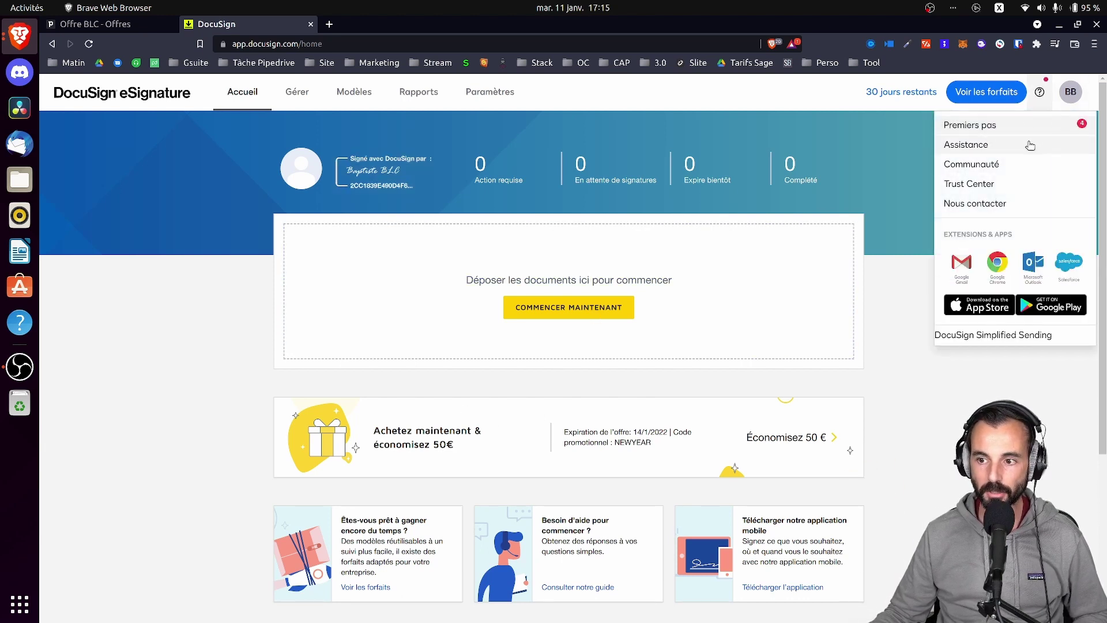
click(1039, 102)
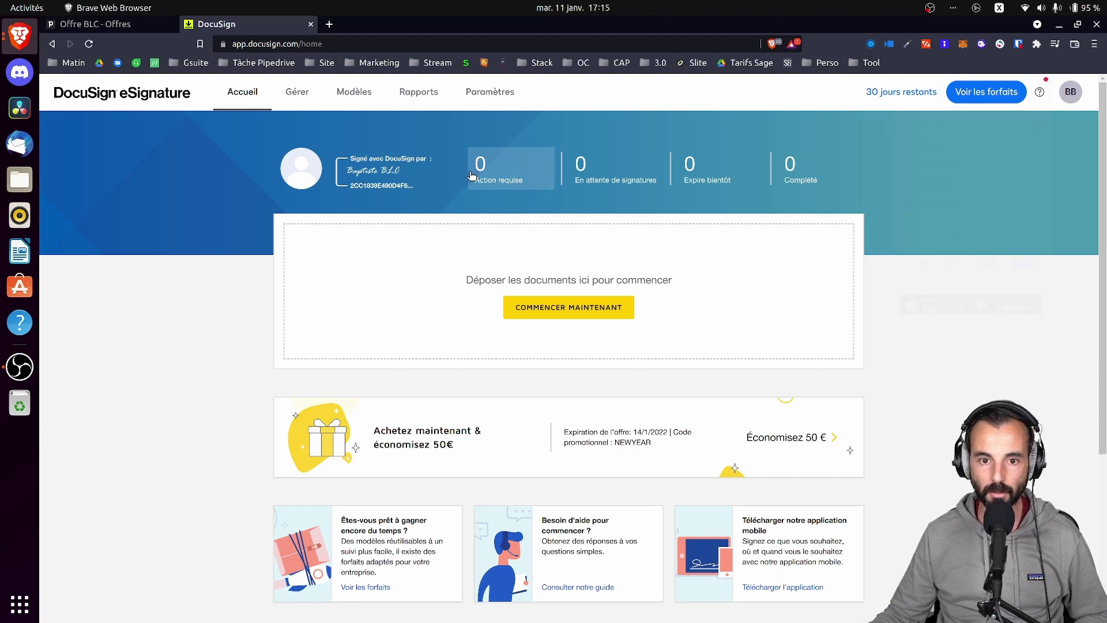
Open the DocuSign integration page in Pipedrive's tools and integrations settings in a new tab, starting from the Offre BLC deal.
click(123, 27)
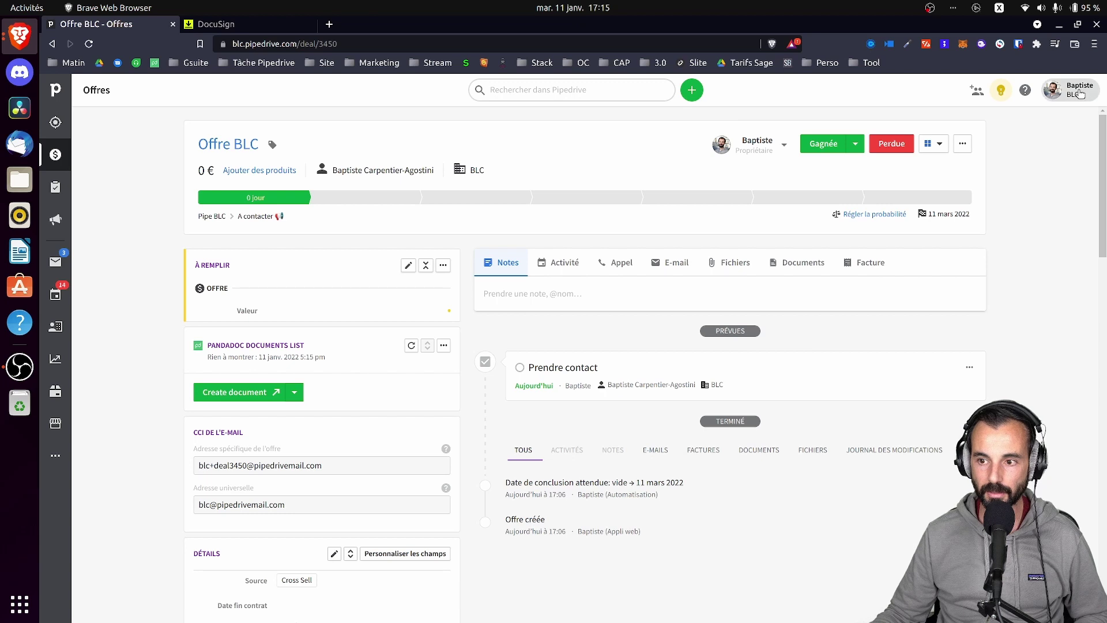
click(1080, 93)
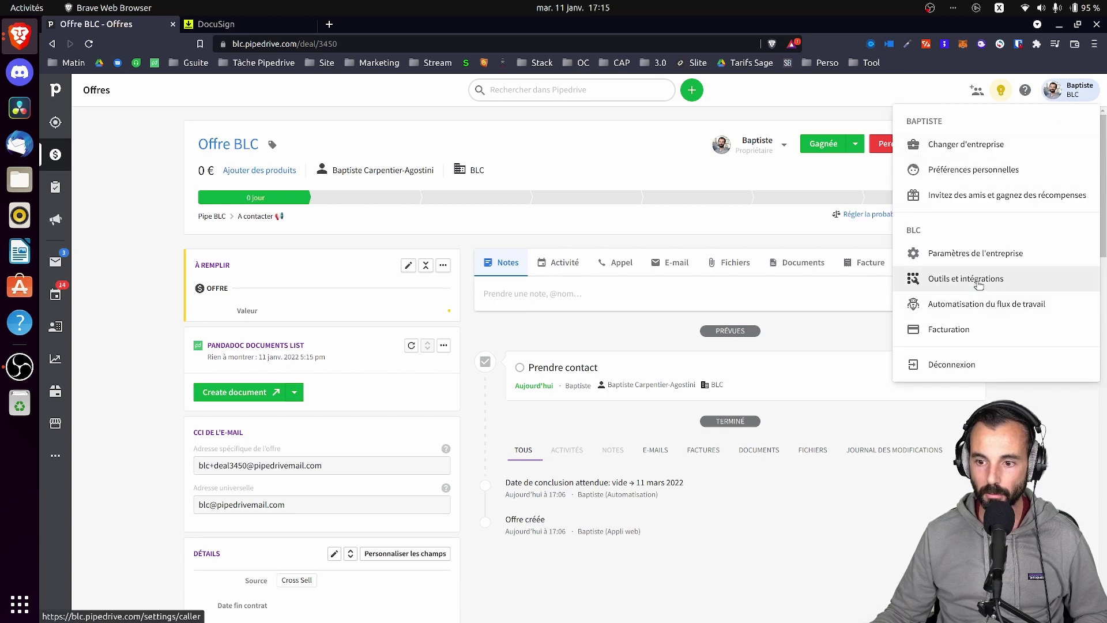
click(974, 279)
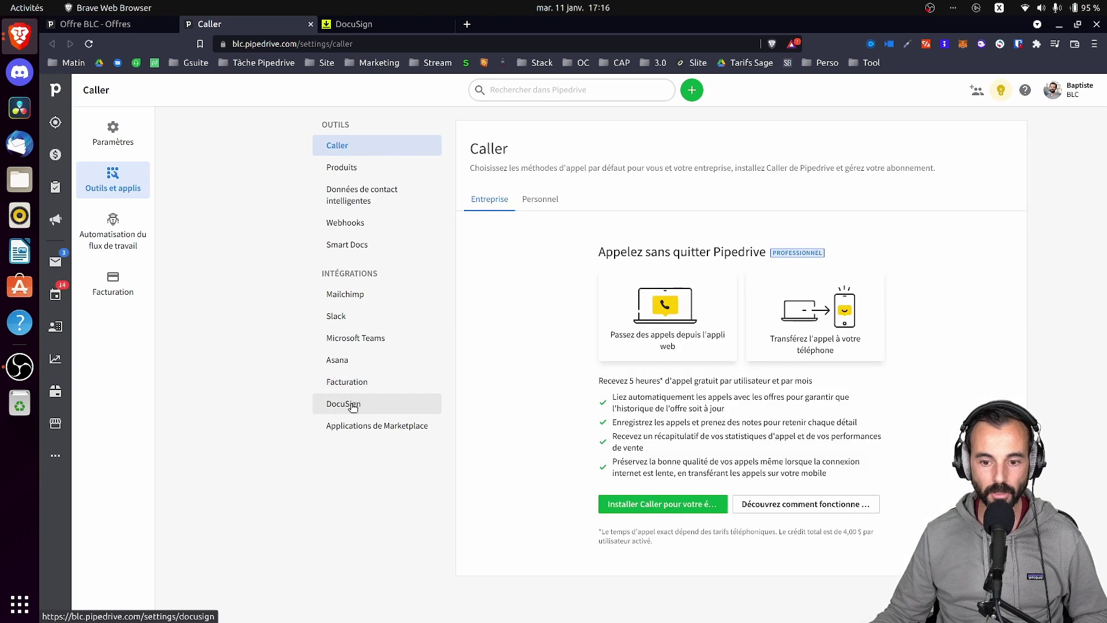
click(353, 405)
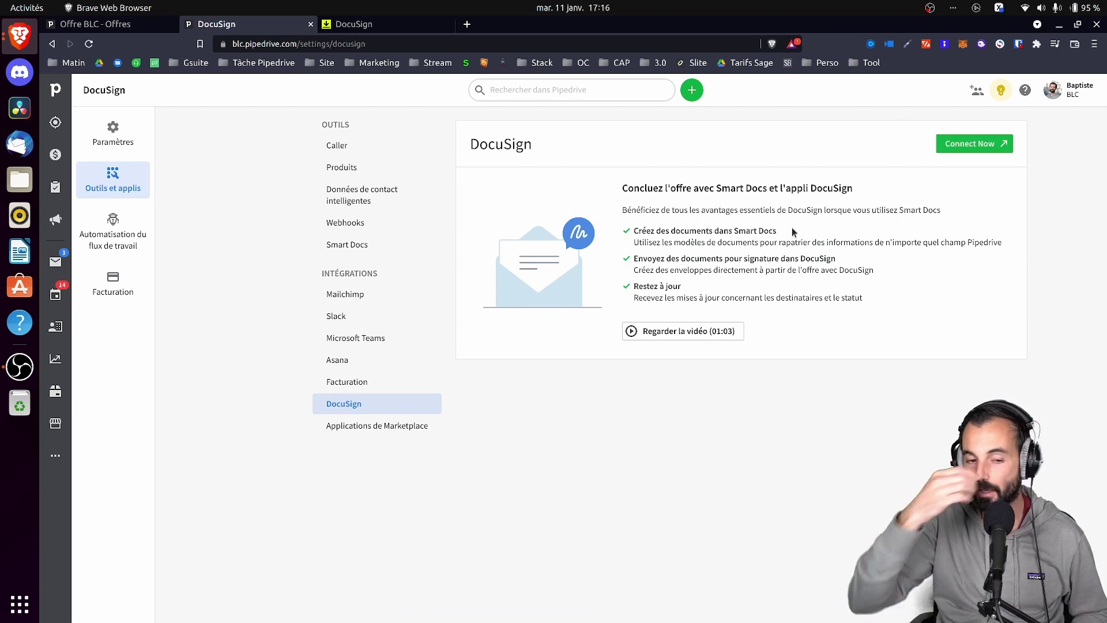
Check the storage account connected to Smart Docs, and return to the DocuSign integration page.
click(350, 250)
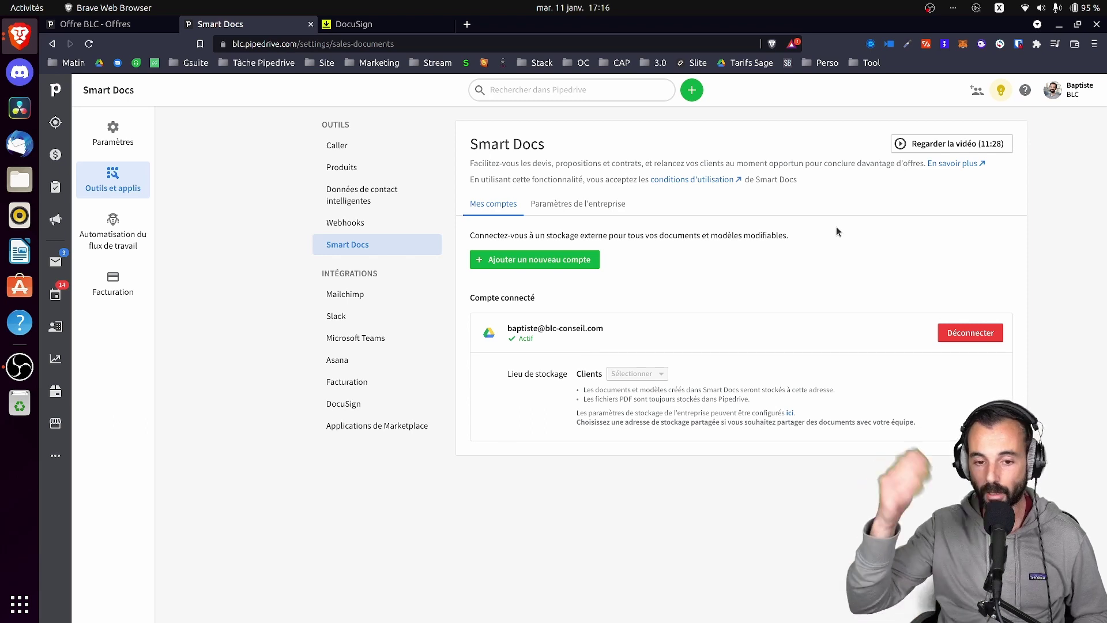
click(317, 411)
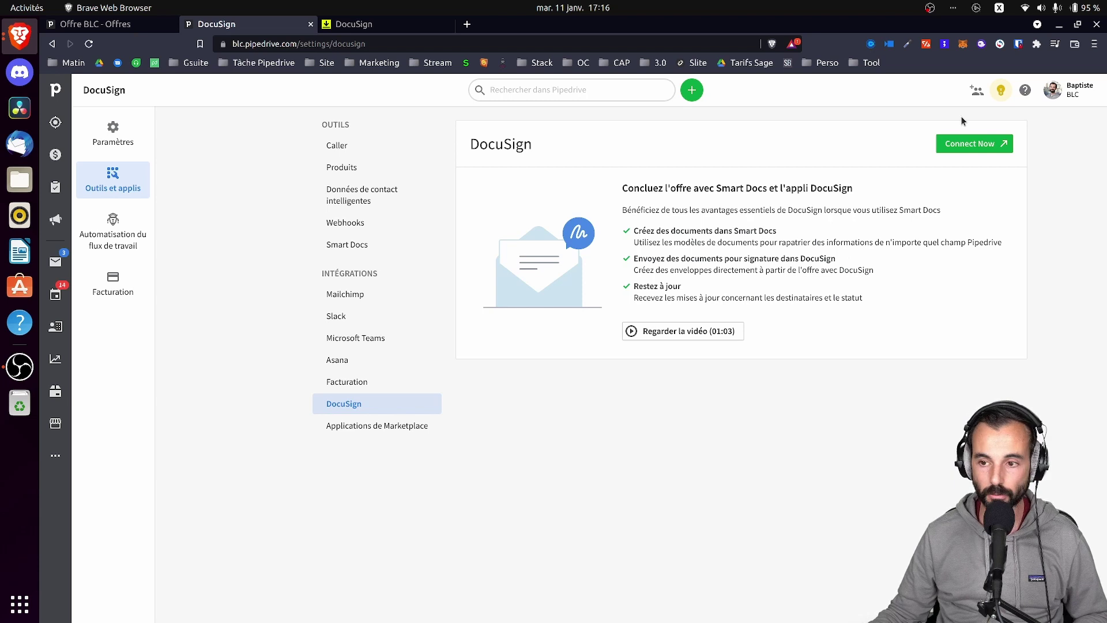
Try to connect DocuSign to Pipedrive, check which company the marketplace uses against the deal's tab, and reload the marketplace page.
click(984, 149)
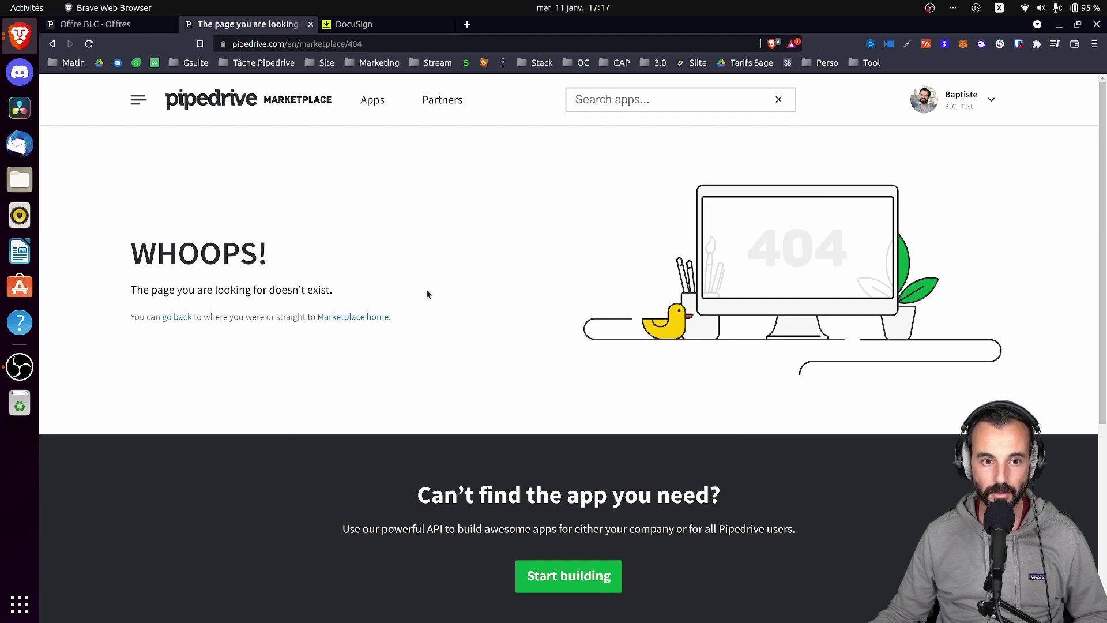
click(991, 105)
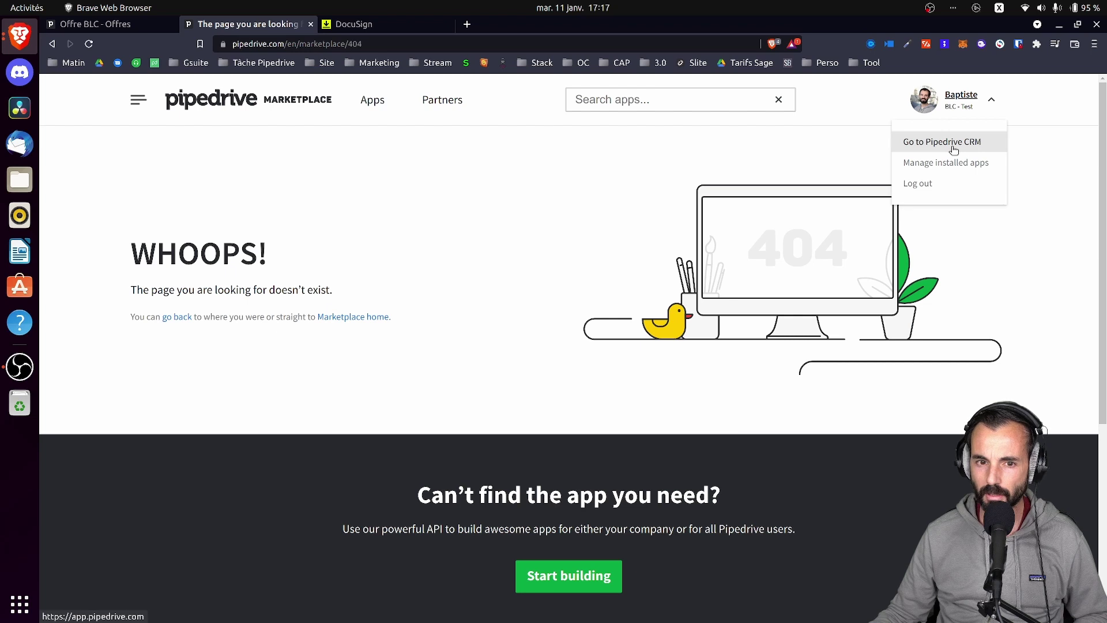
click(115, 24)
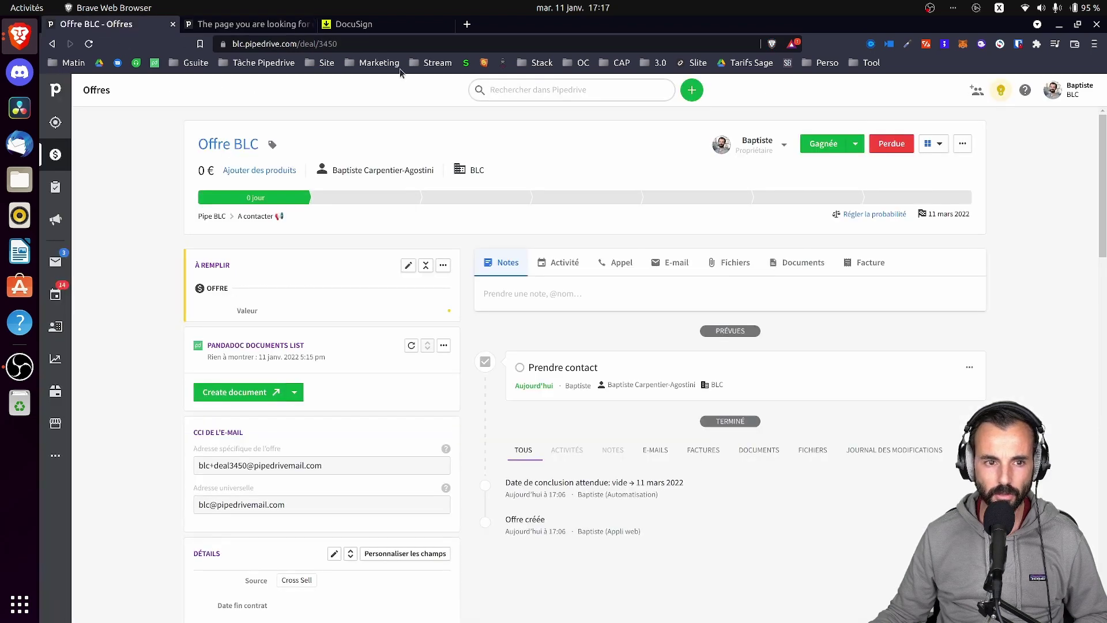
click(243, 24)
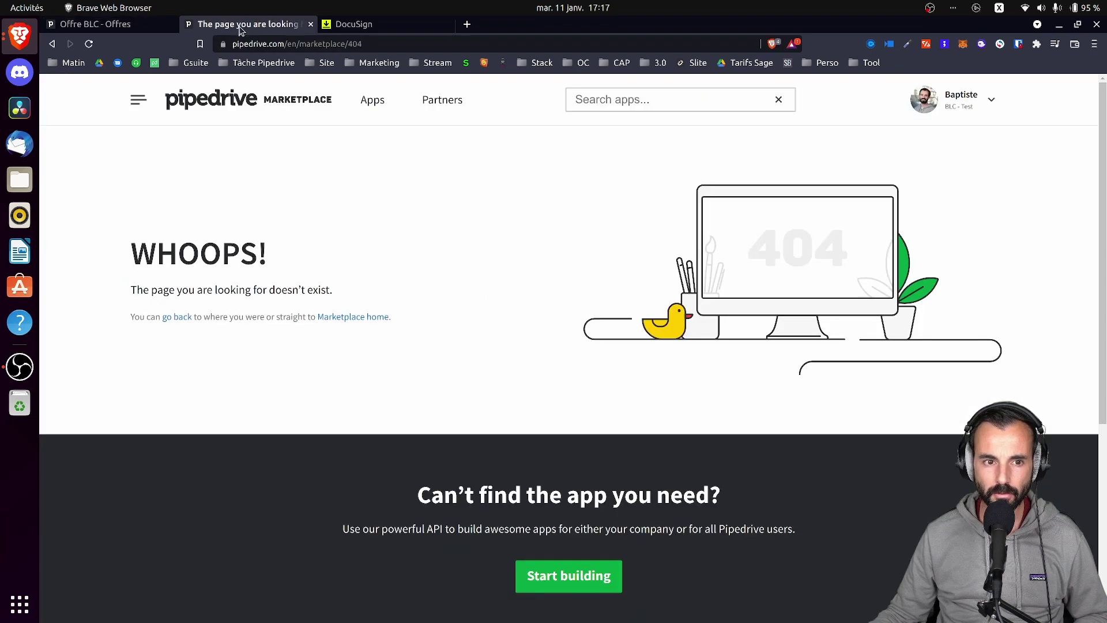
click(90, 45)
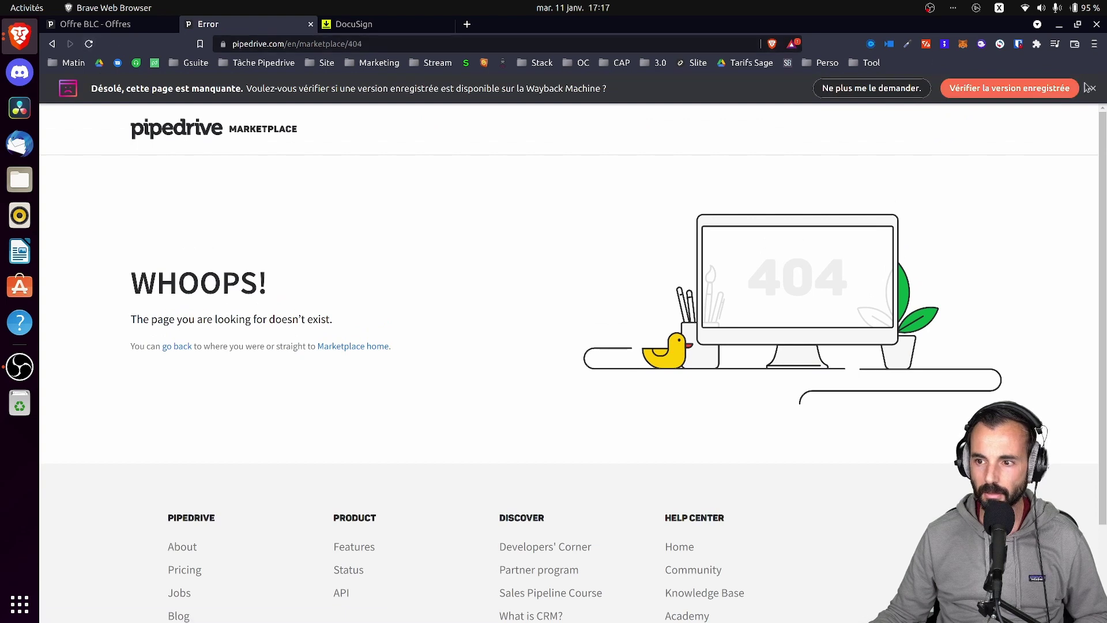
click(1095, 89)
click(323, 43)
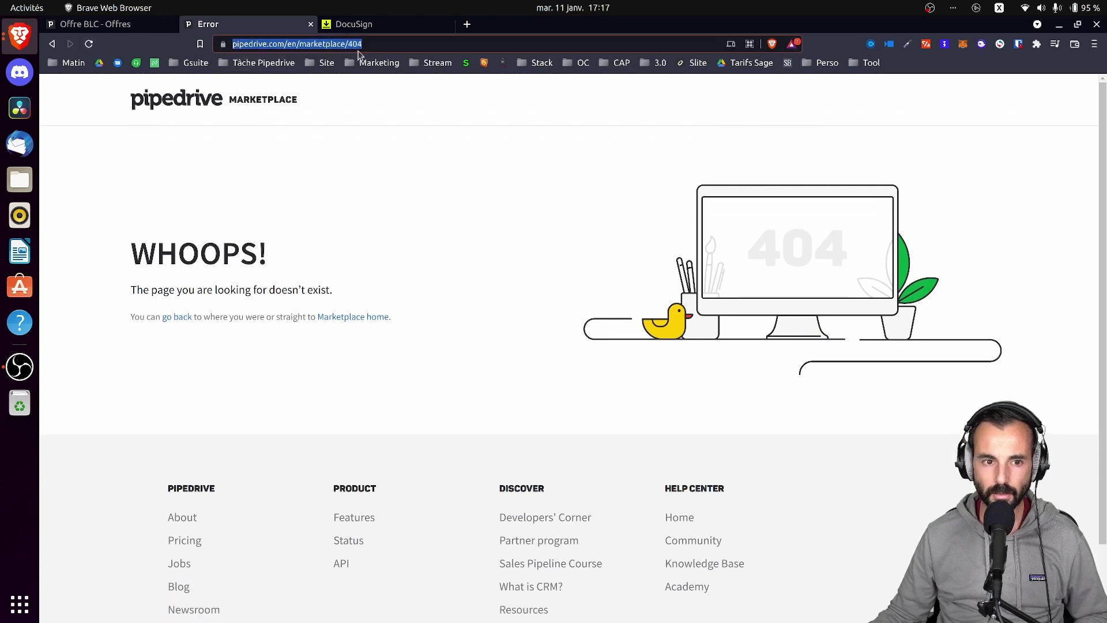
key(End)
key(BackSpace)
key(BackSpace)
key(BackSpace)
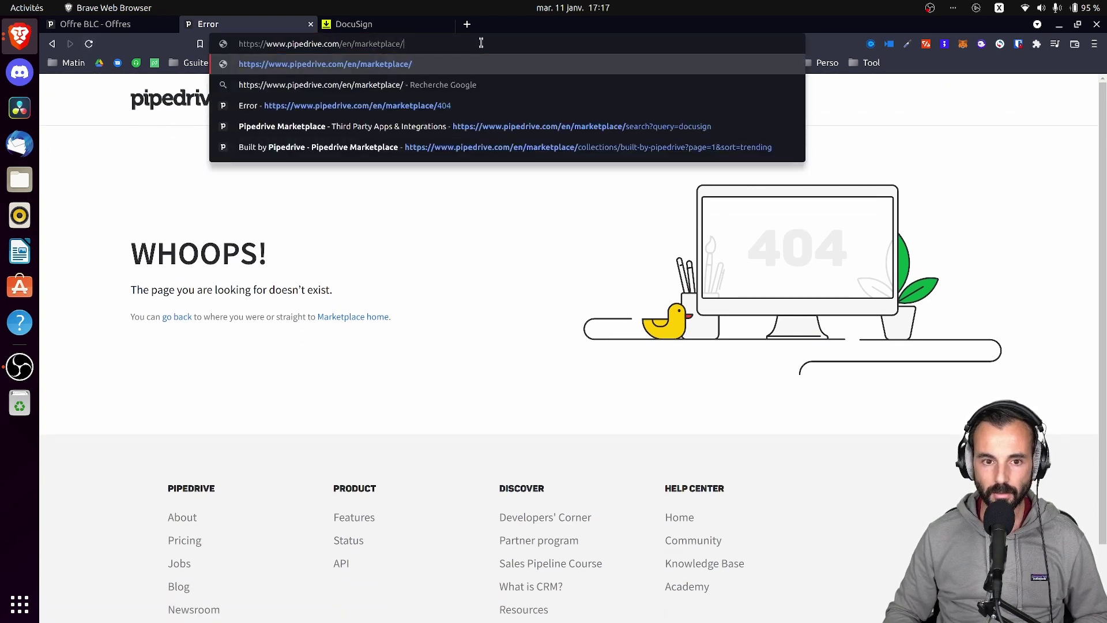
key(Return)
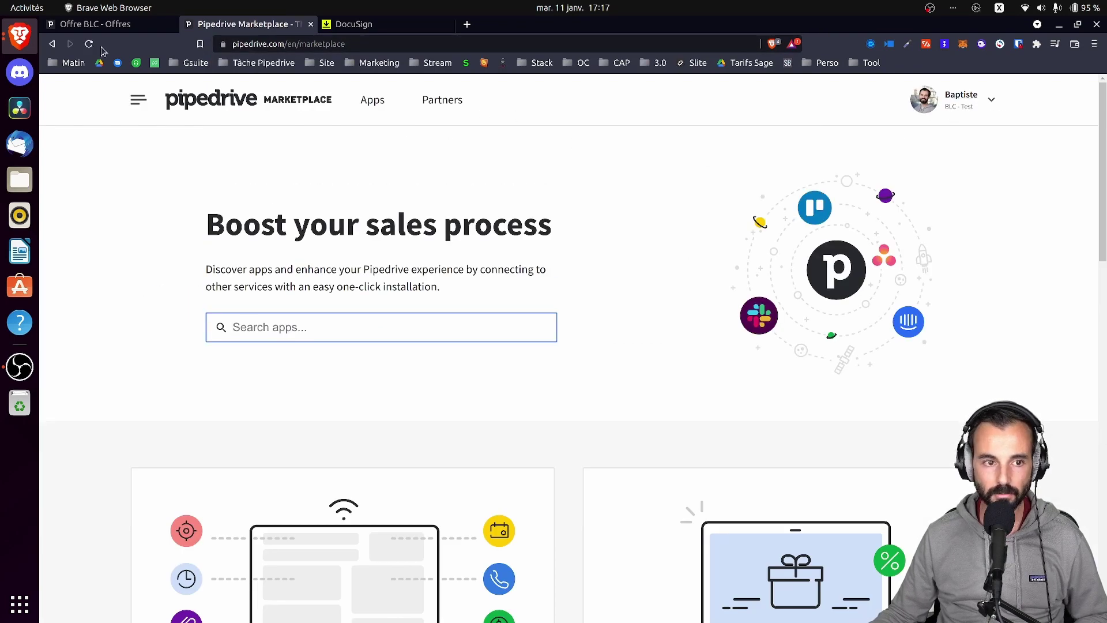
Reload the marketplace, log out of its BLC - Test session, and log back in to Pipedrive with the Google work account.
click(89, 44)
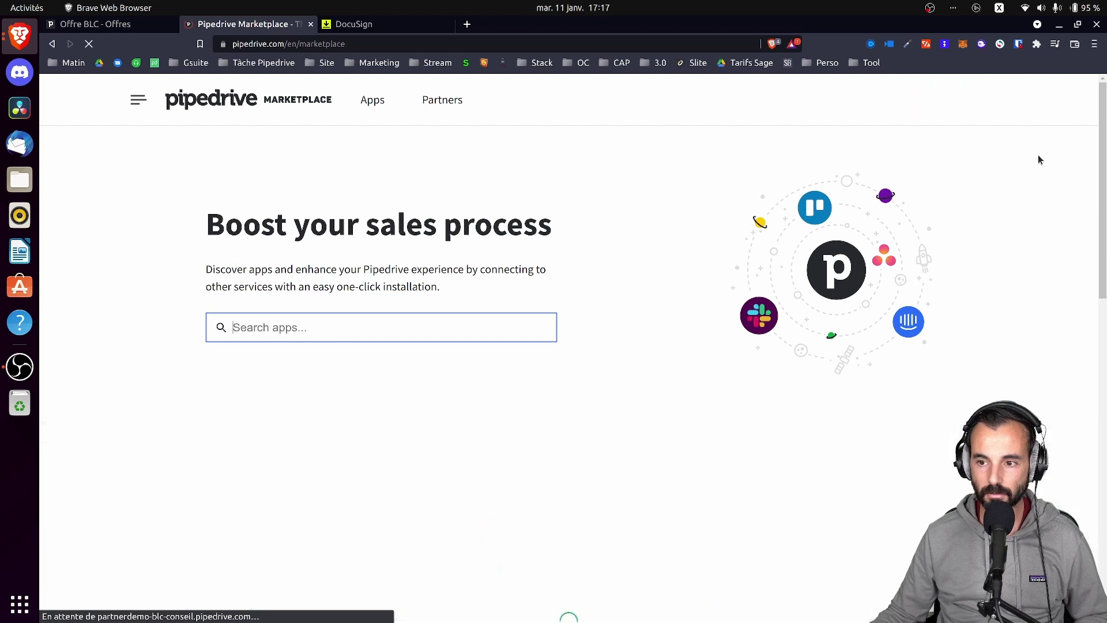
click(960, 100)
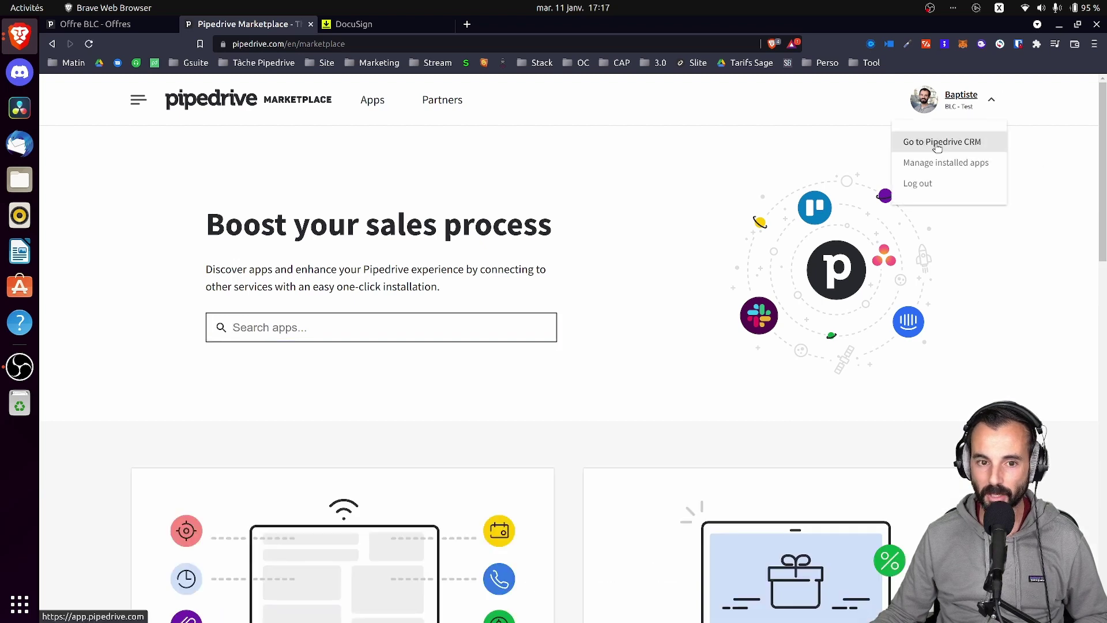
click(934, 183)
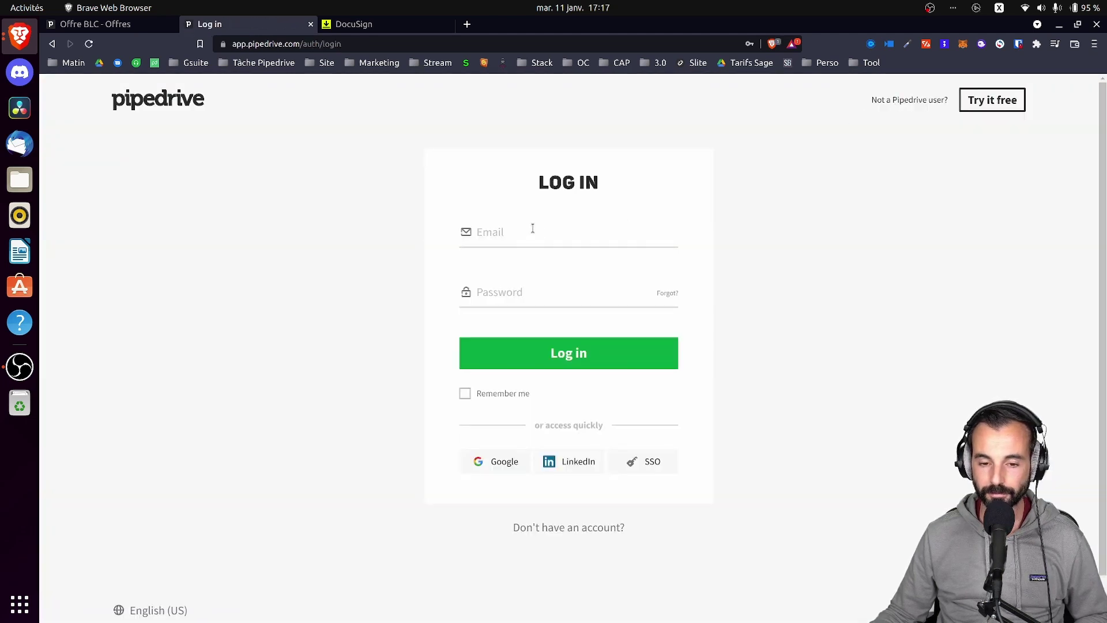
click(513, 461)
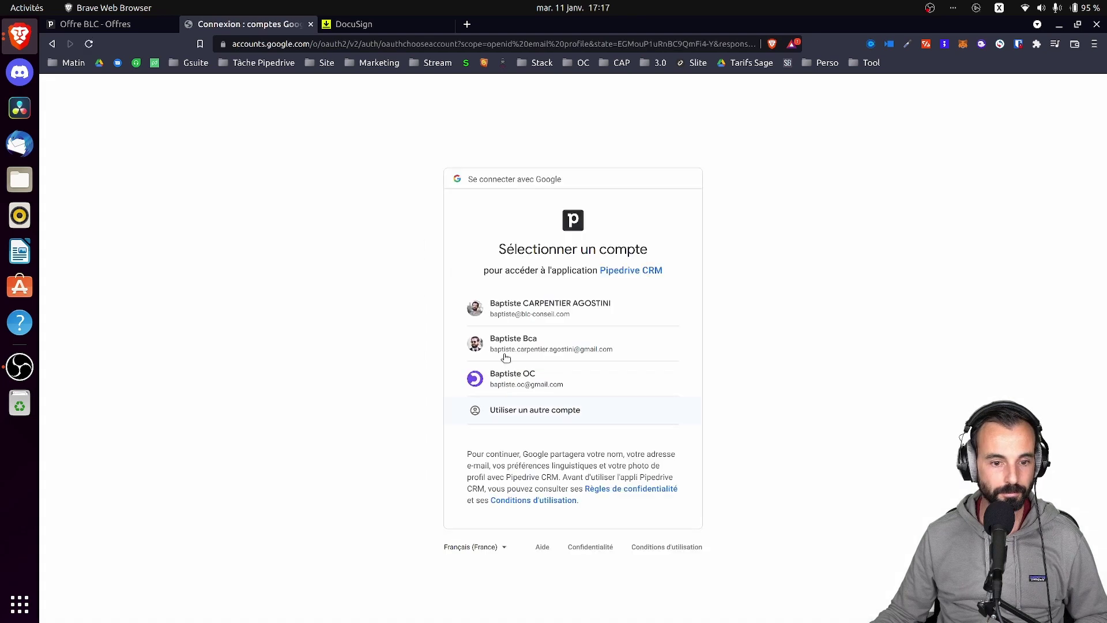
click(525, 321)
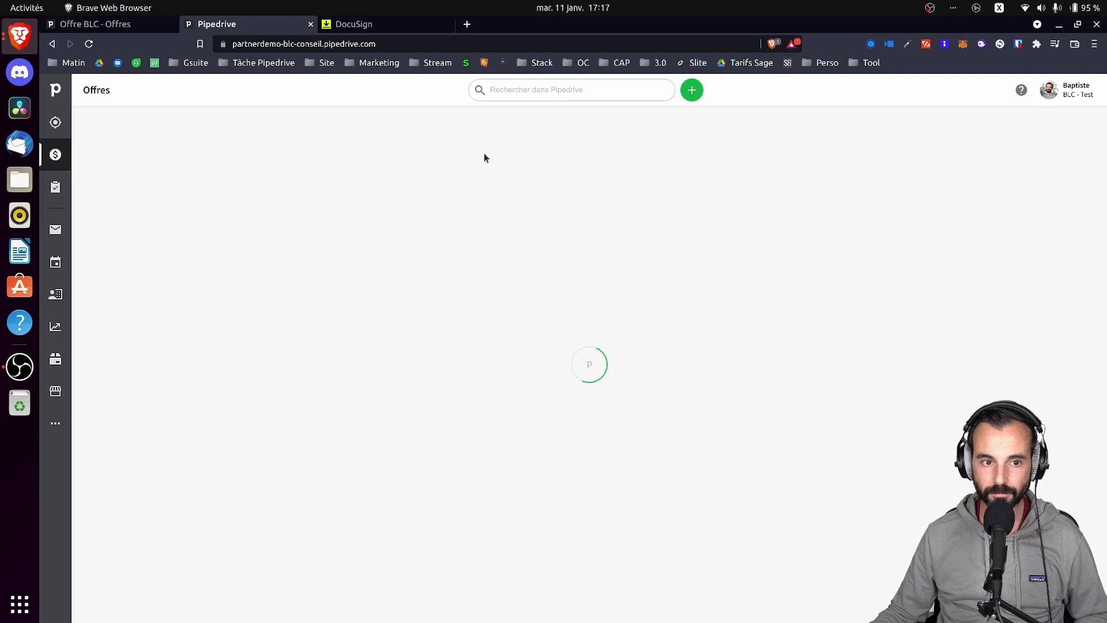
Switch the Pipedrive company from BLC - Test to BLC and close the extra tab this opens.
click(1075, 95)
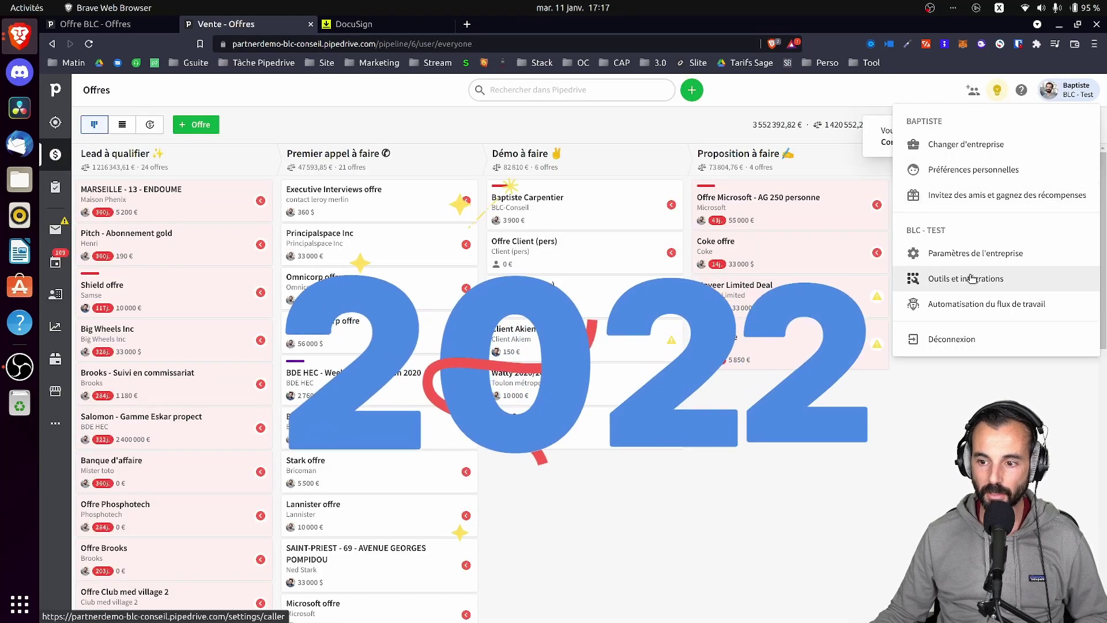
click(970, 144)
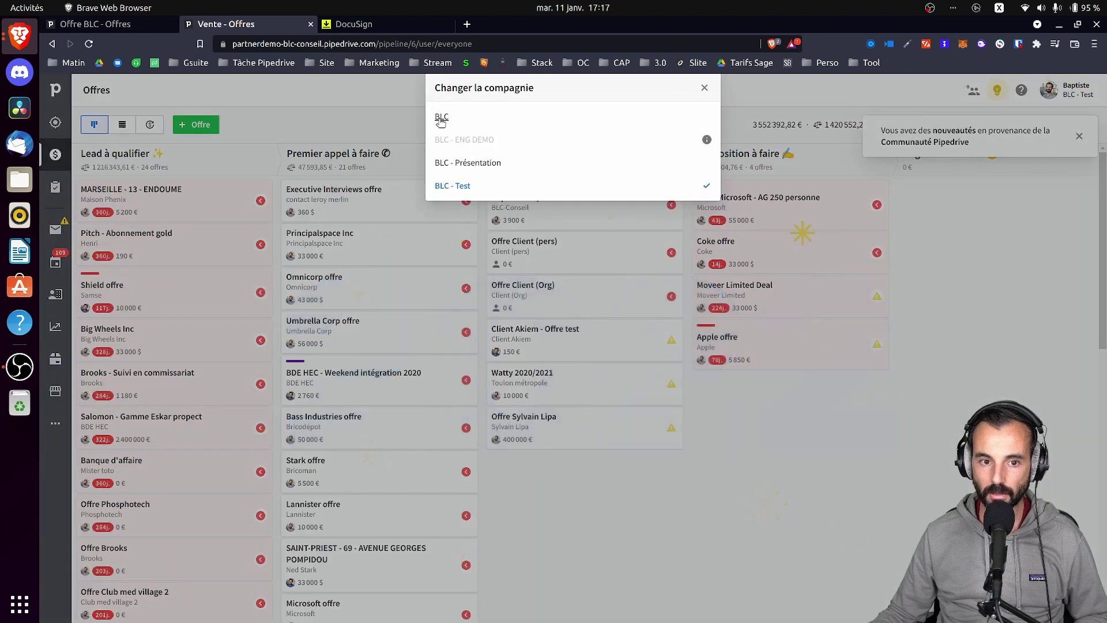
click(439, 123)
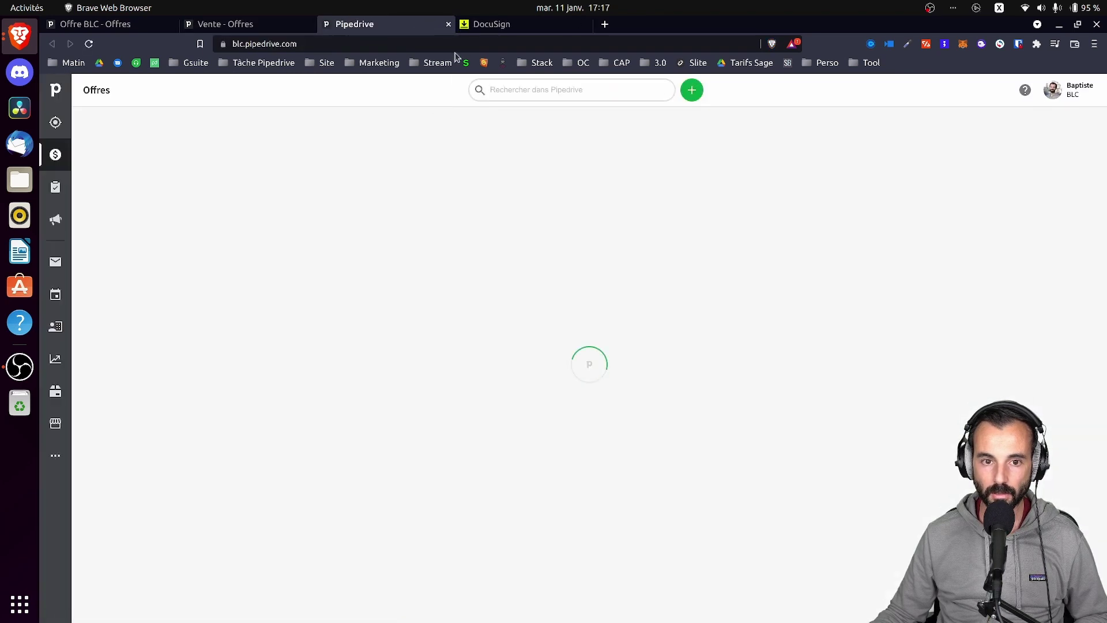
click(449, 24)
Return to the Offre BLC deal's tab and open the BLC company's DocuSign integration settings there.
click(90, 26)
click(1090, 87)
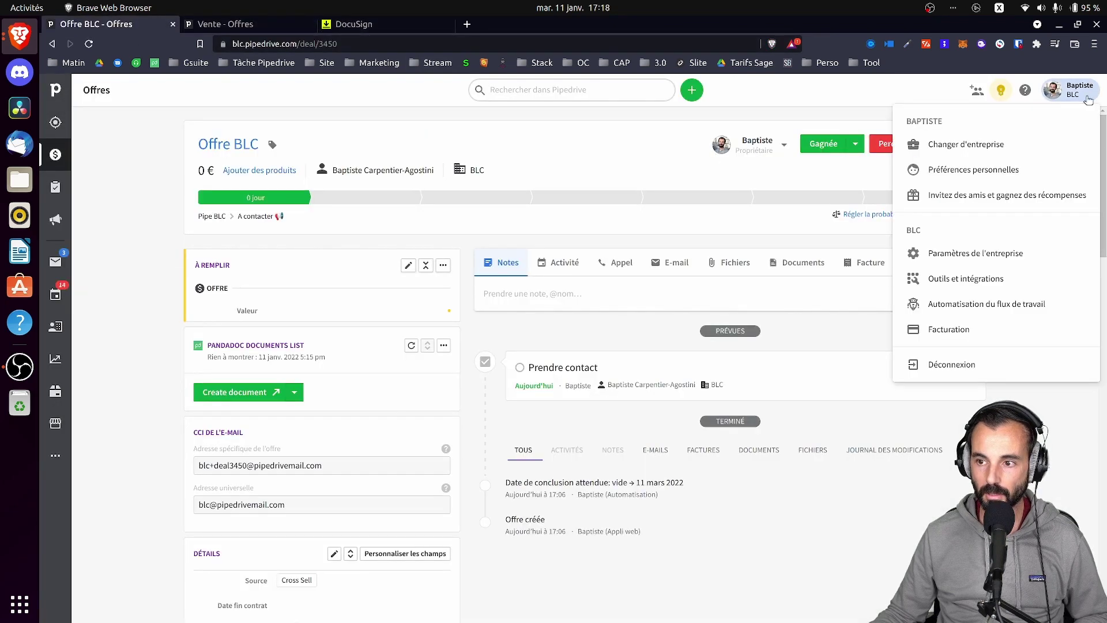
click(982, 274)
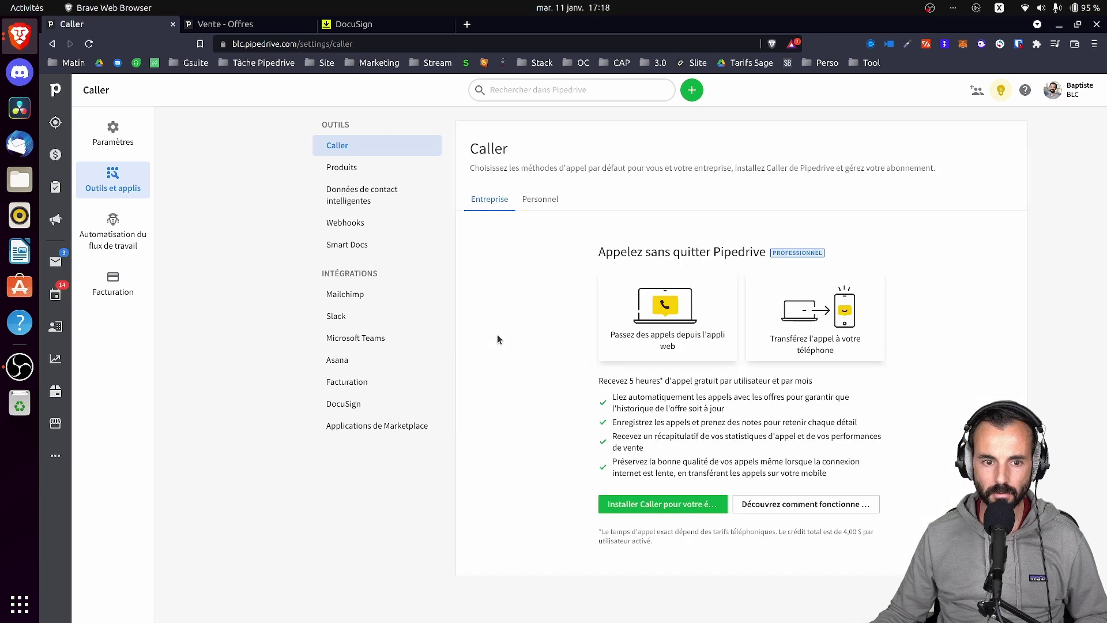
click(357, 407)
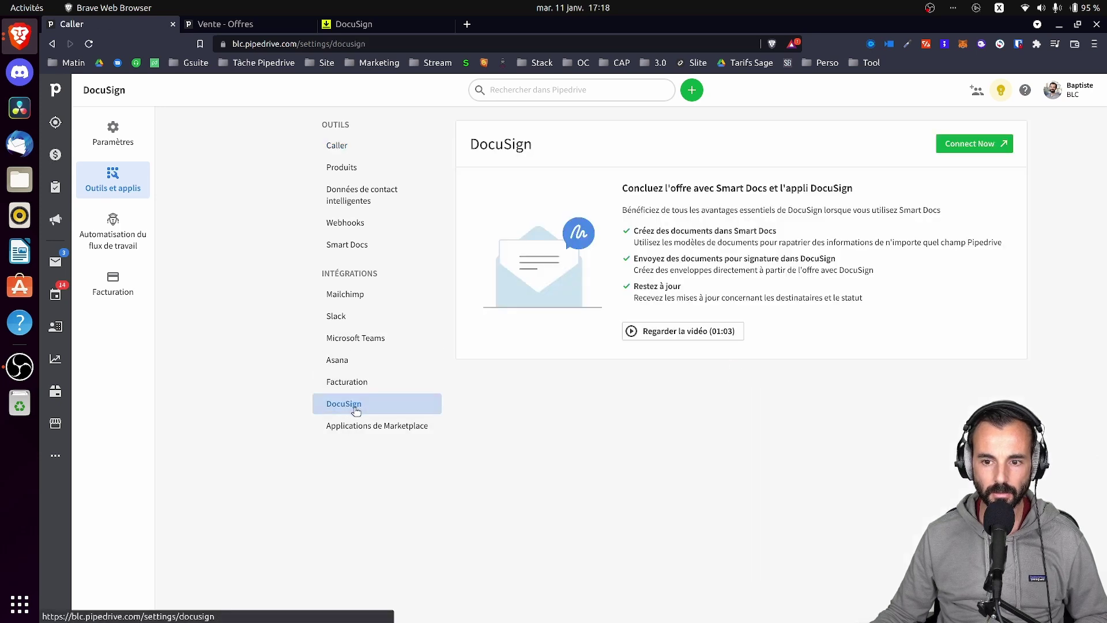
Install the DocuSign marketplace app for the BLC company, approve its Pipedrive permissions, and allow Pipedrive access to the DocuSign account.
click(960, 150)
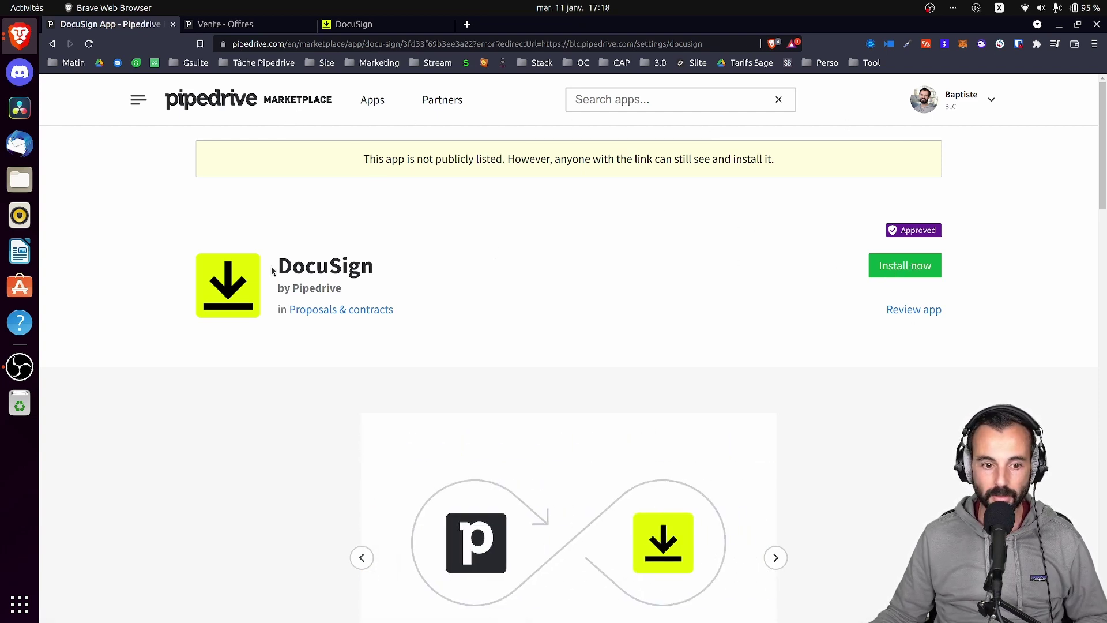
scroll(597, 453, down, 3)
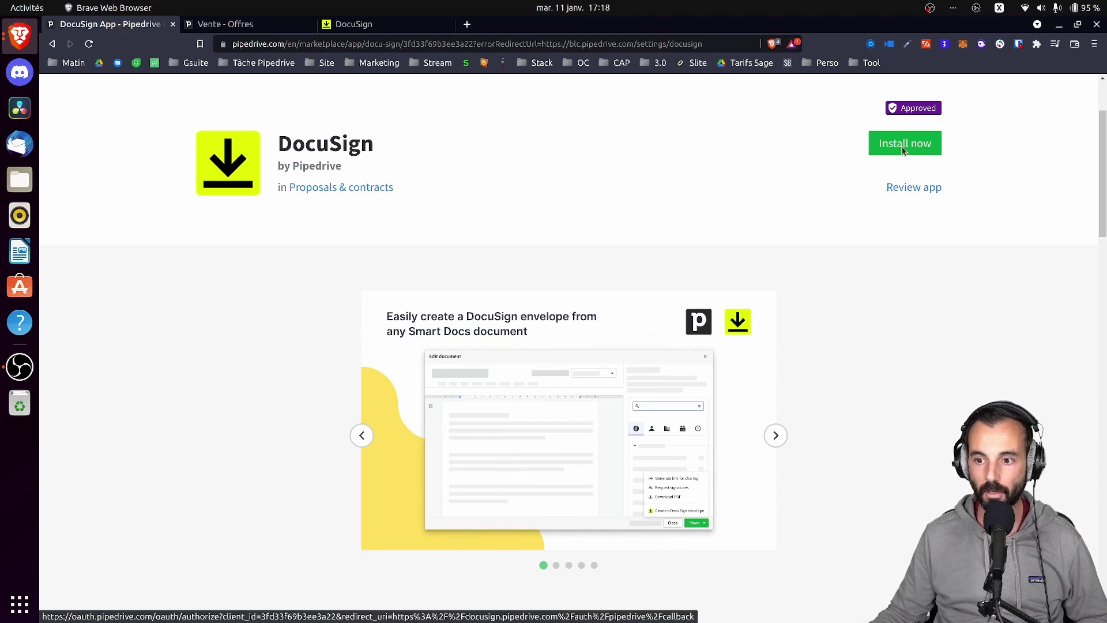
click(904, 151)
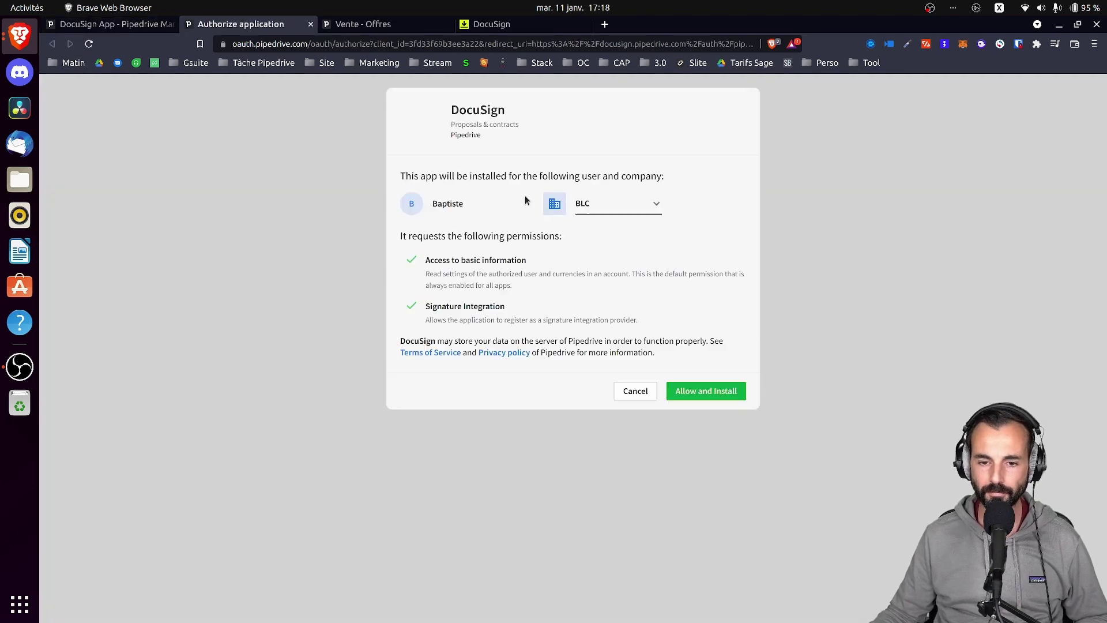
click(720, 397)
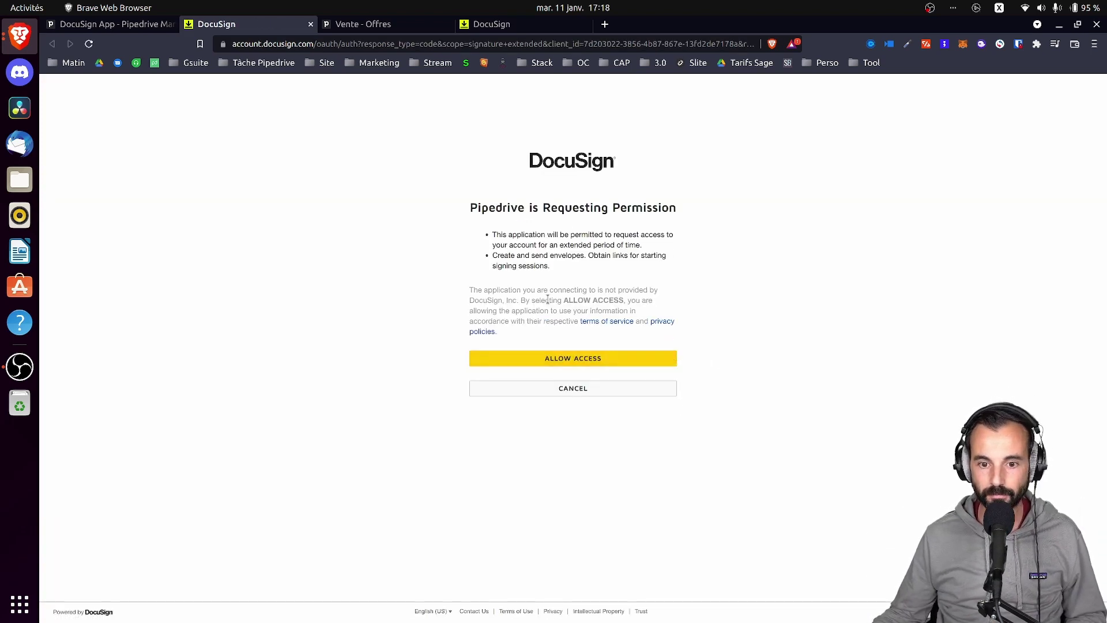
click(596, 358)
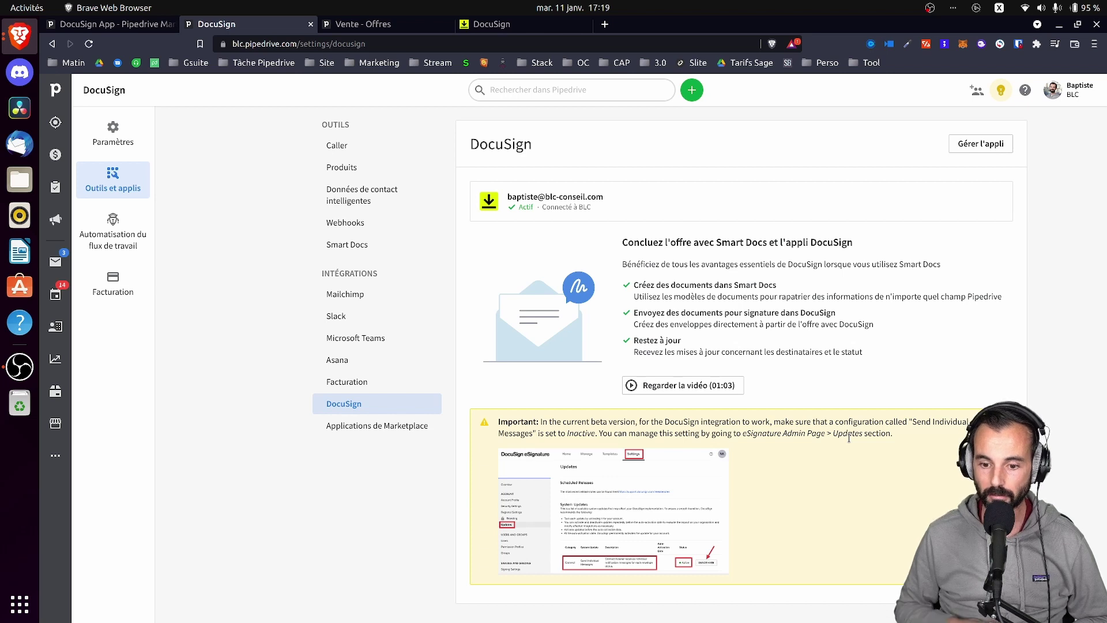
Review the installed Marketplace apps and DocuSign's permissions, then return to the DocuSign integration settings.
click(984, 144)
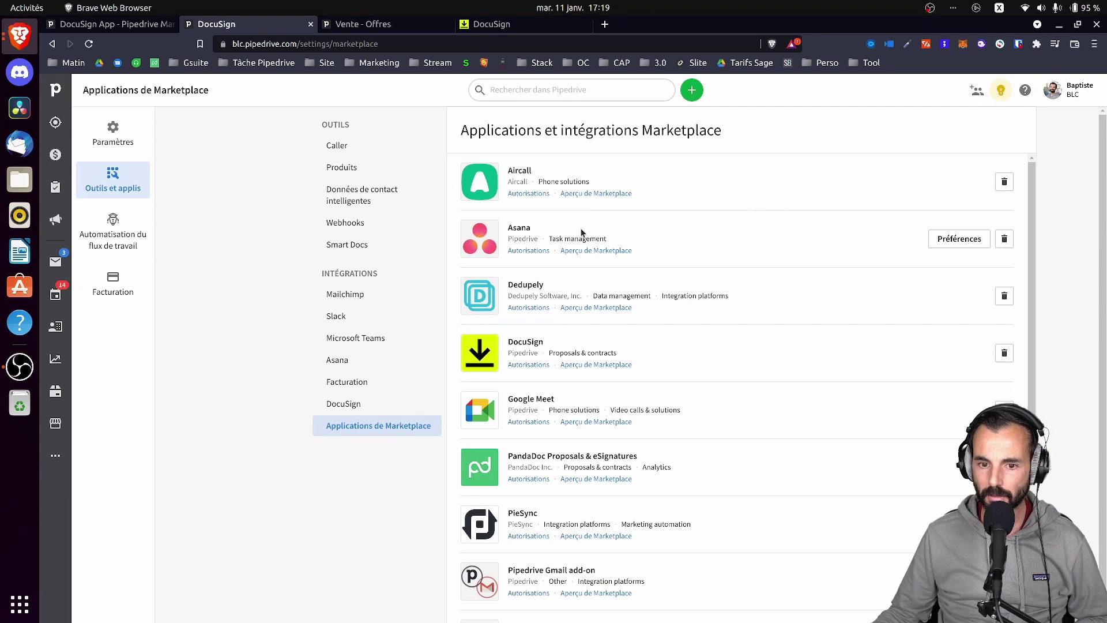
scroll(707, 271, down, 5)
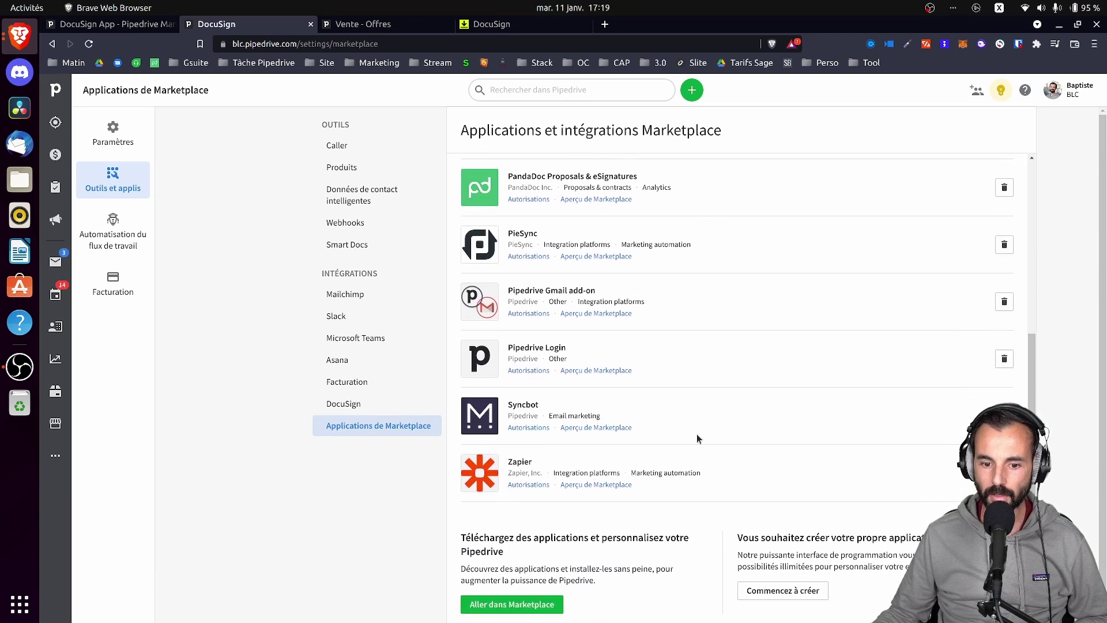
scroll(691, 444, up, 4)
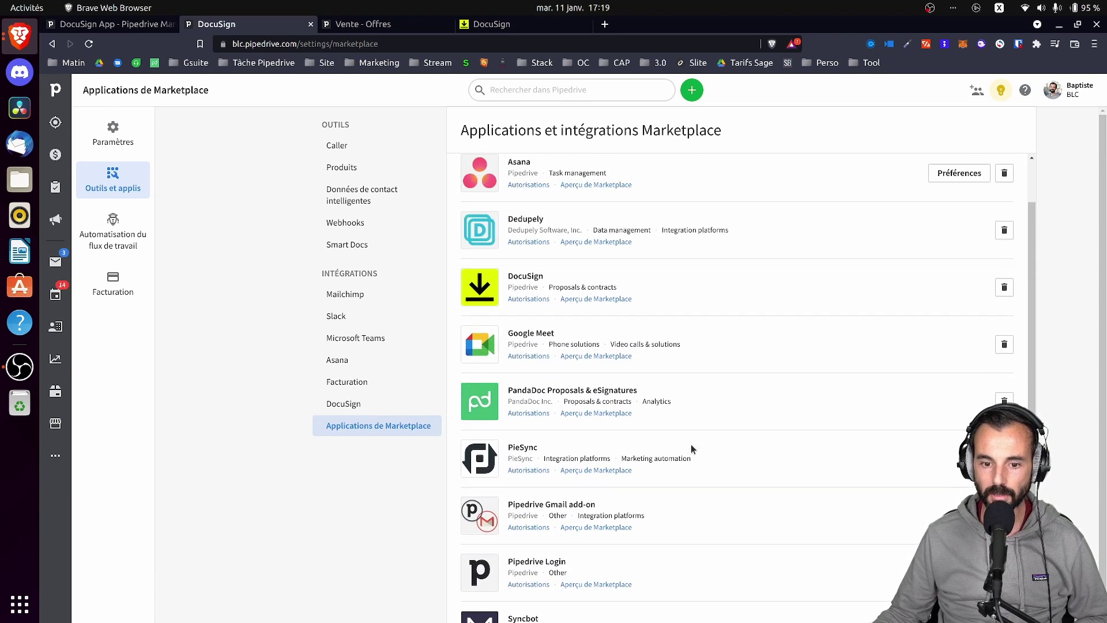
click(529, 299)
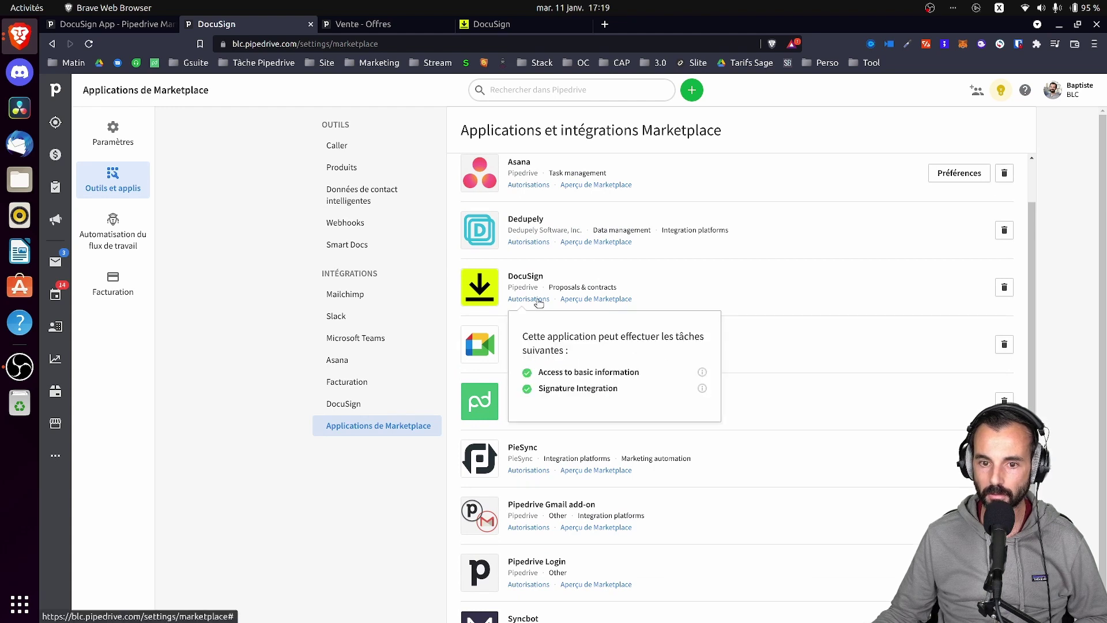
click(539, 301)
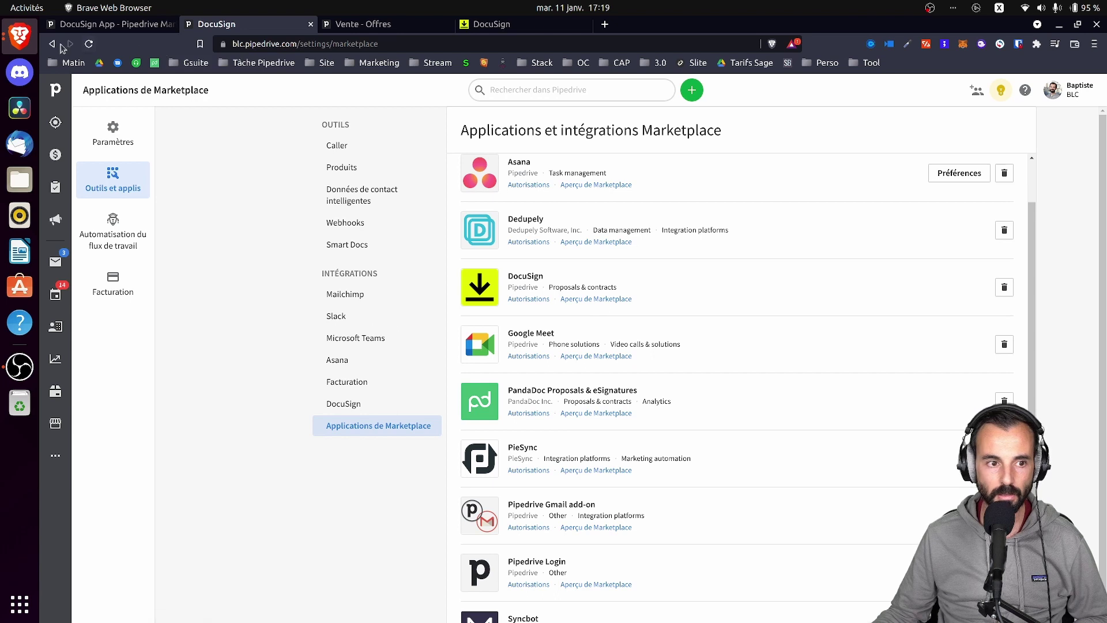
click(51, 45)
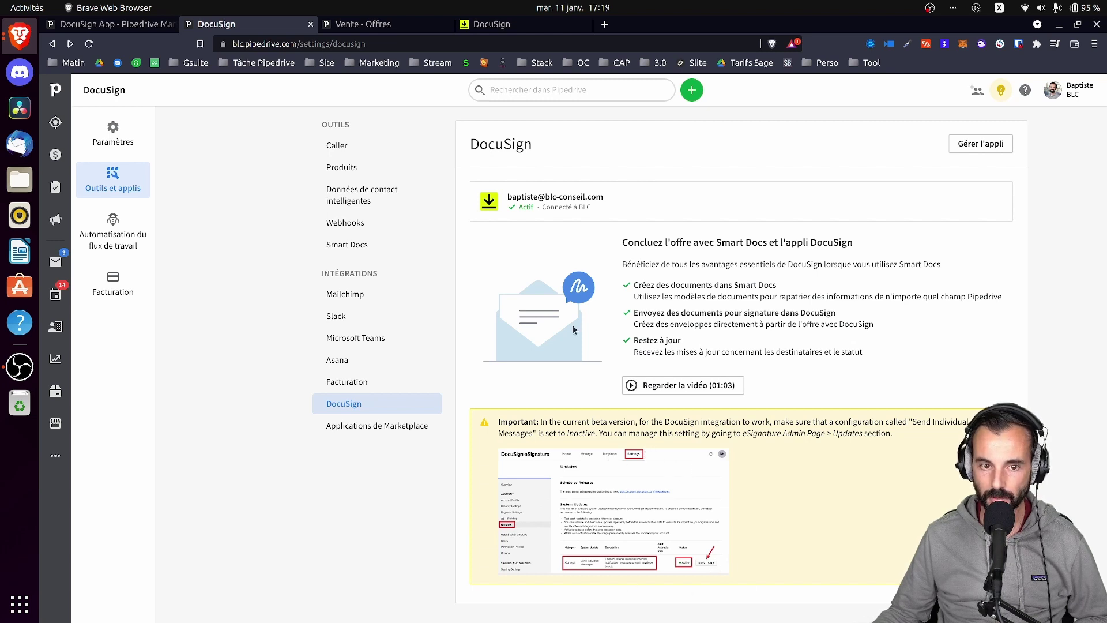
Switch to DocuSign, accept the cookies, and open the account's Mises à jour page to check the individual messages setting.
click(500, 26)
click(1071, 92)
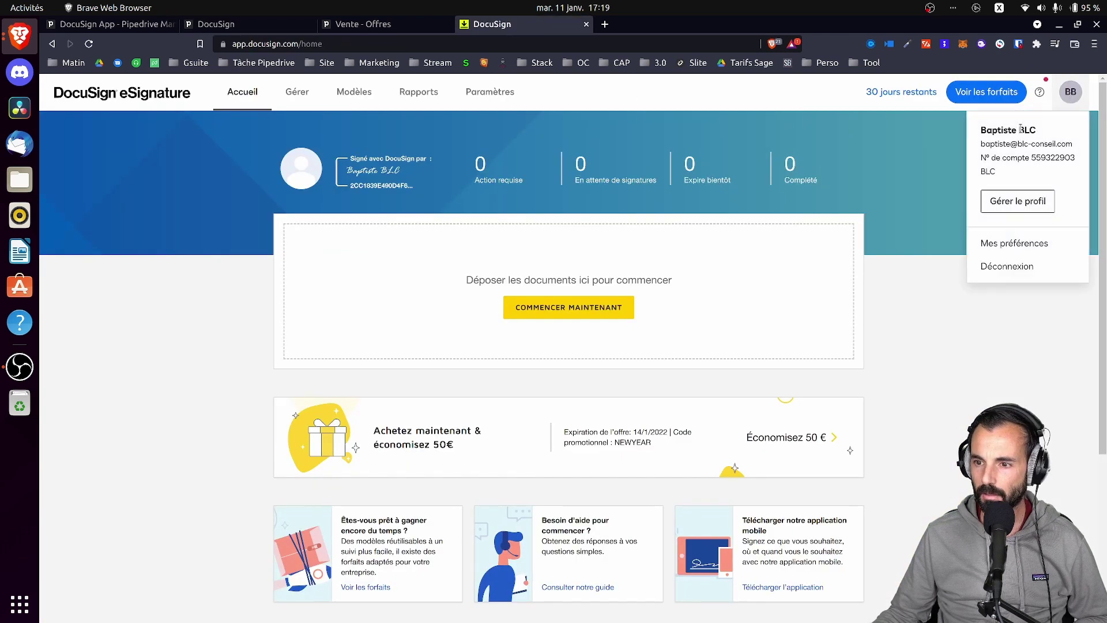
click(1023, 245)
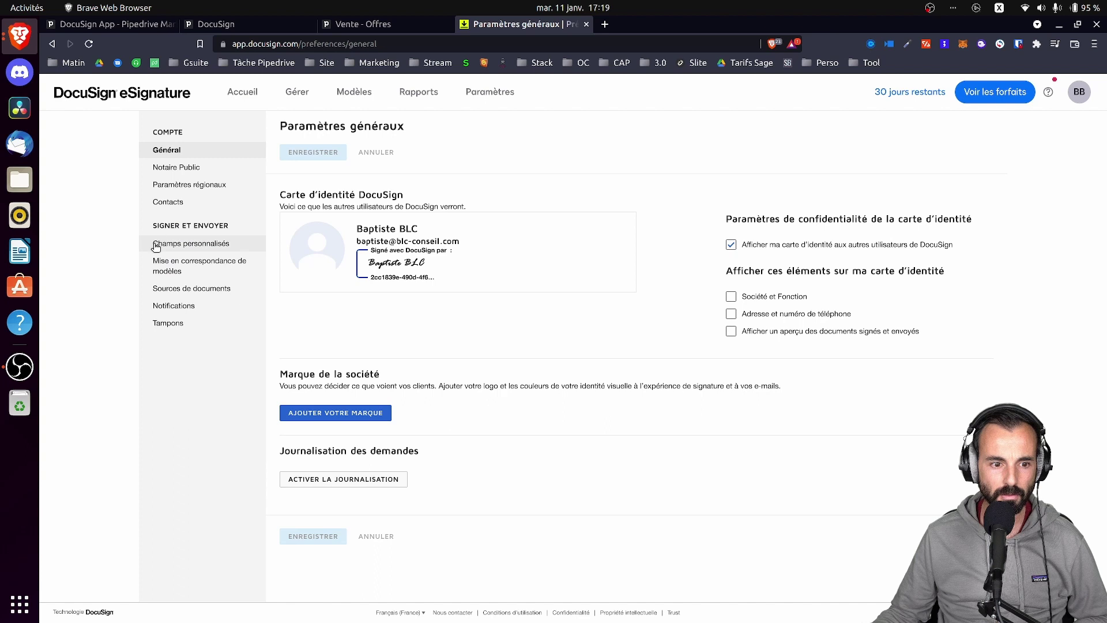
click(511, 98)
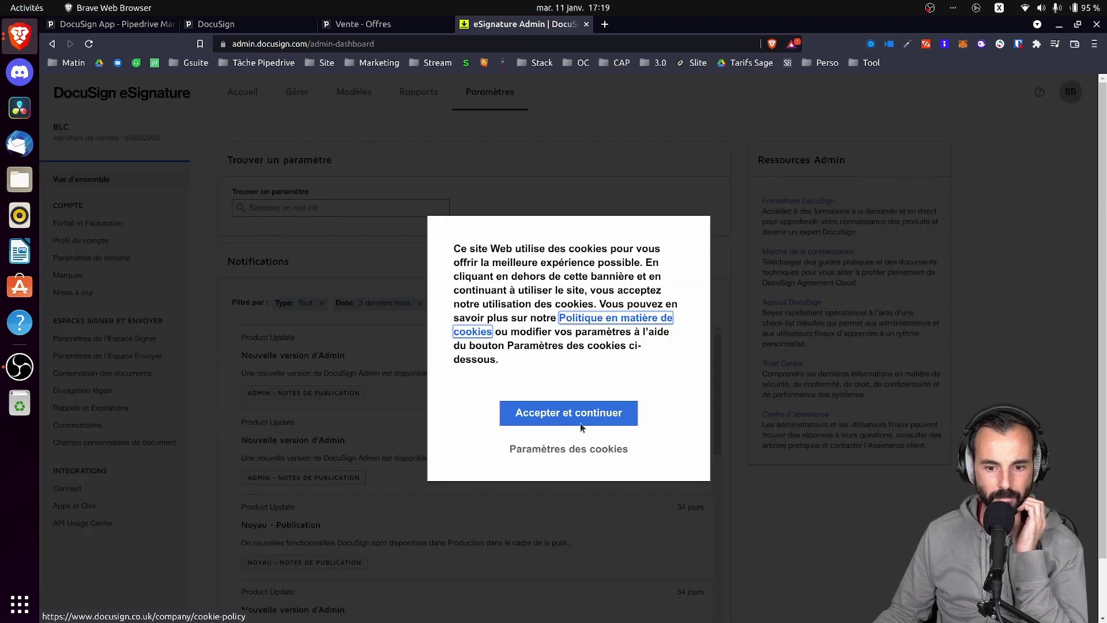
click(580, 420)
click(92, 293)
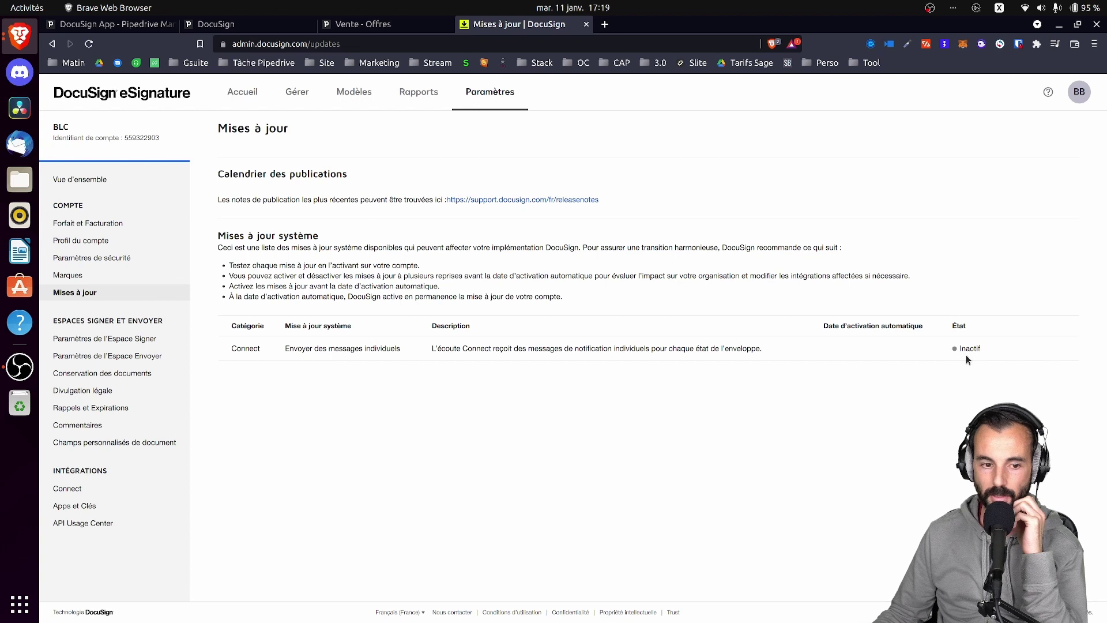
Compare the "Send Individual Messages" requirement in Pipedrive's DocuSign settings with the status on DocuSign's Mises à jour page.
click(109, 24)
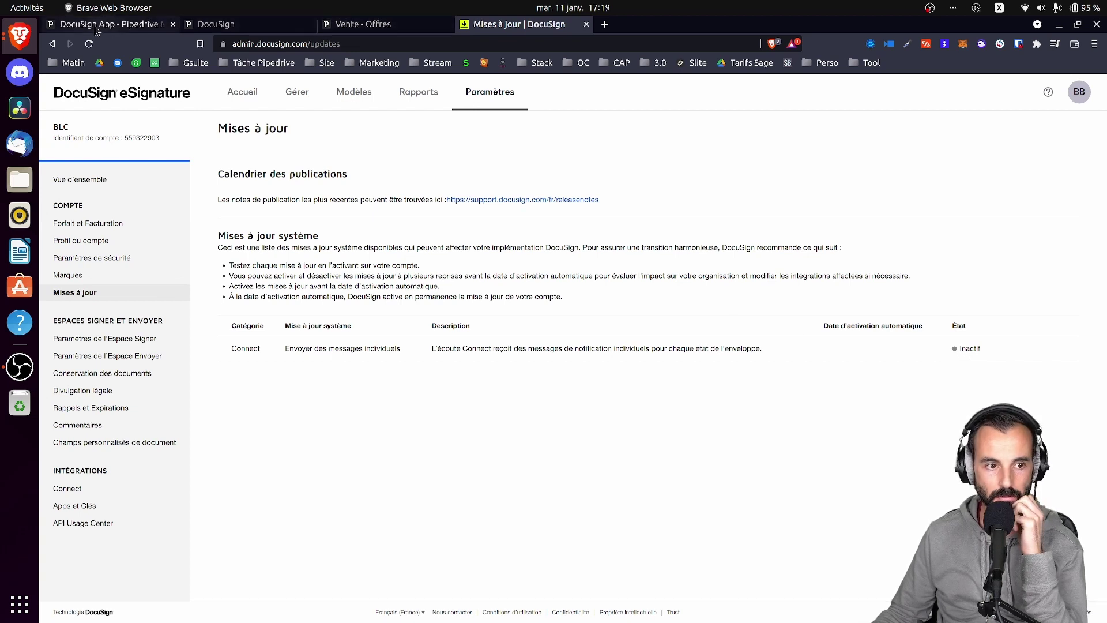
click(232, 26)
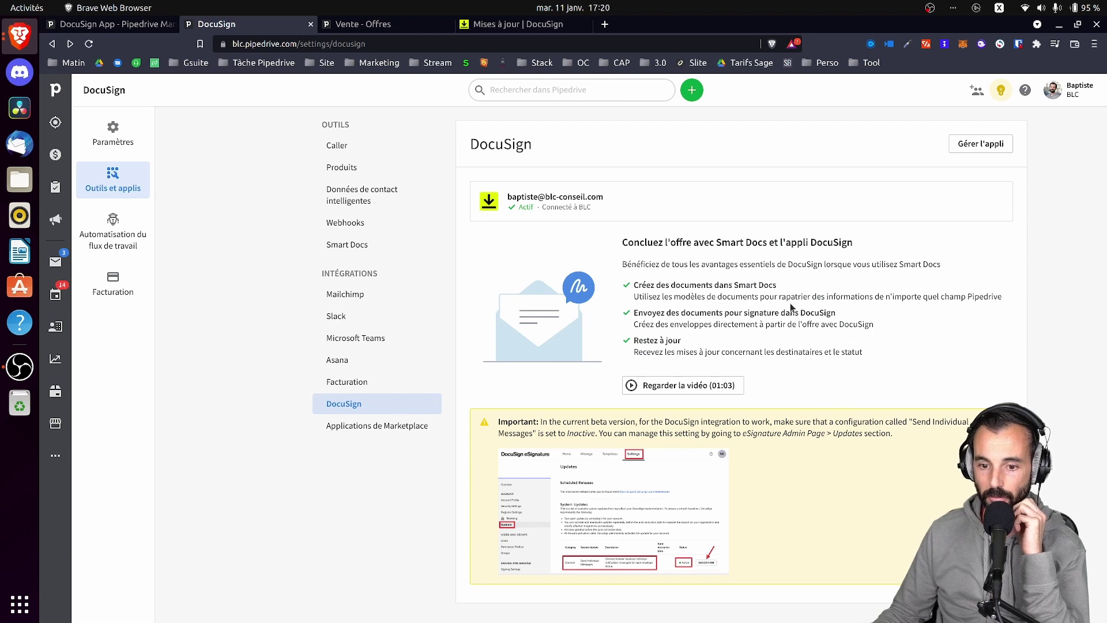
click(525, 25)
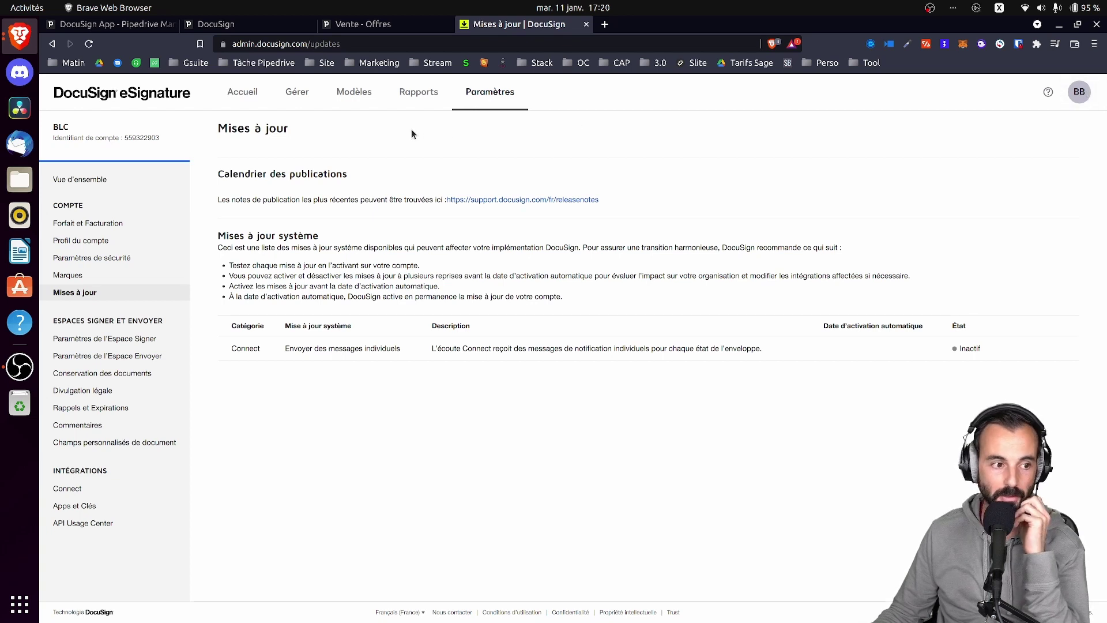
Dismiss the company switcher in the sales pipeline tab, return to the Offre BLC deal, and show its documents.
click(120, 25)
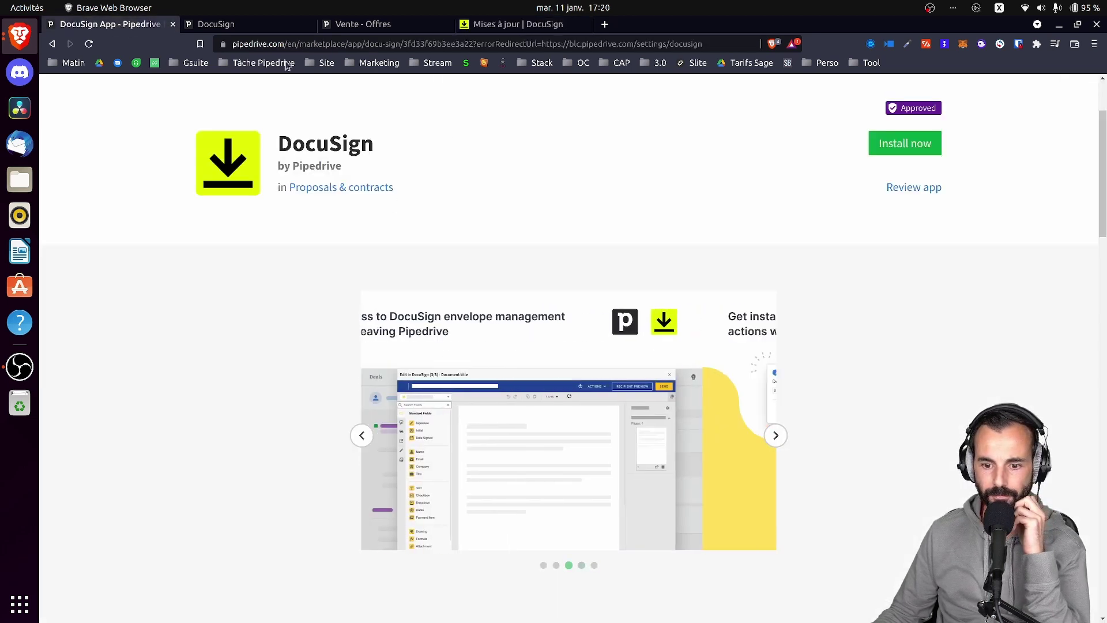
click(199, 24)
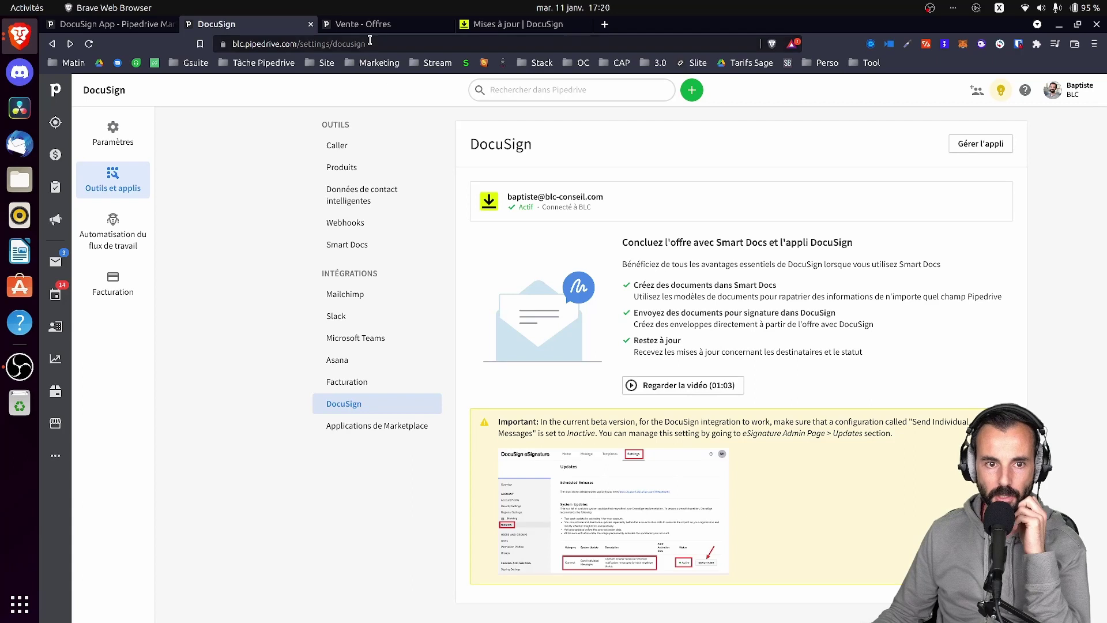
click(367, 26)
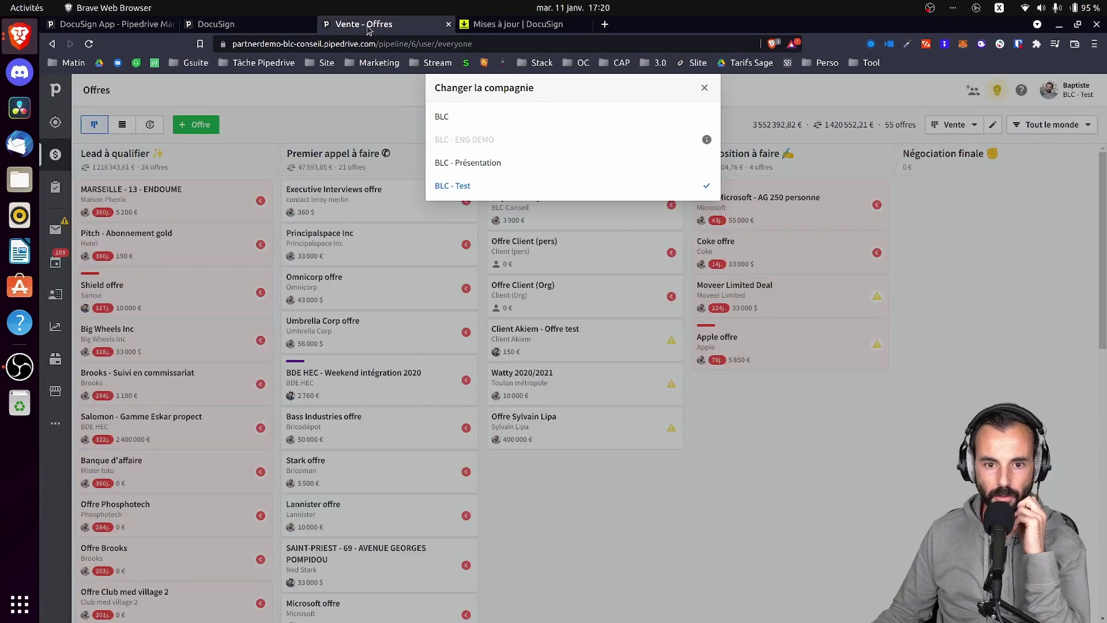
click(705, 89)
click(109, 24)
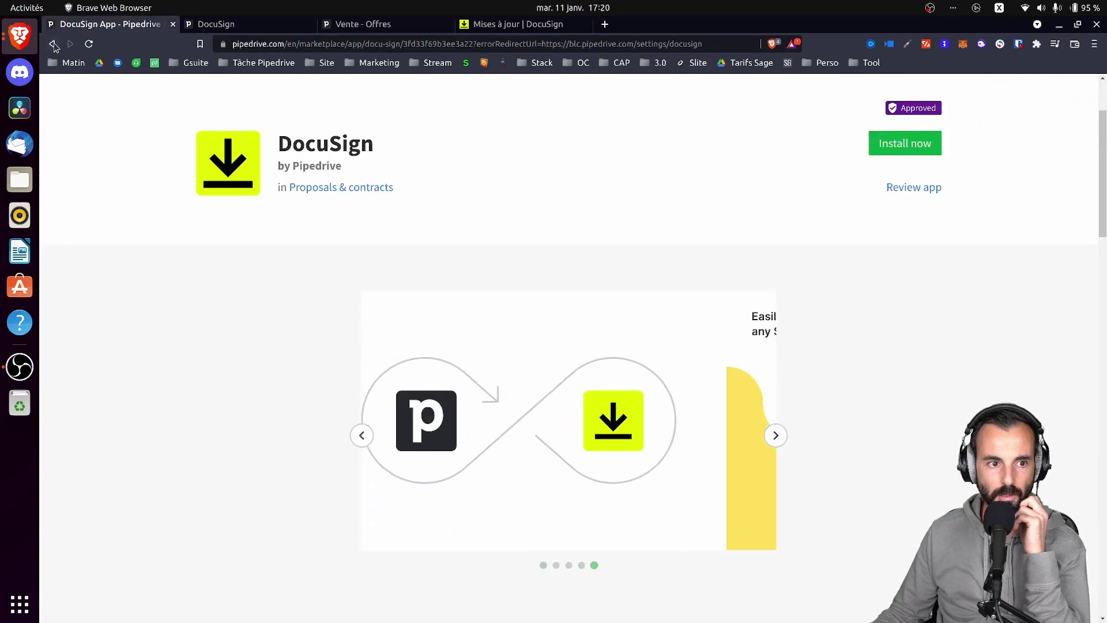
click(52, 44)
click(53, 44)
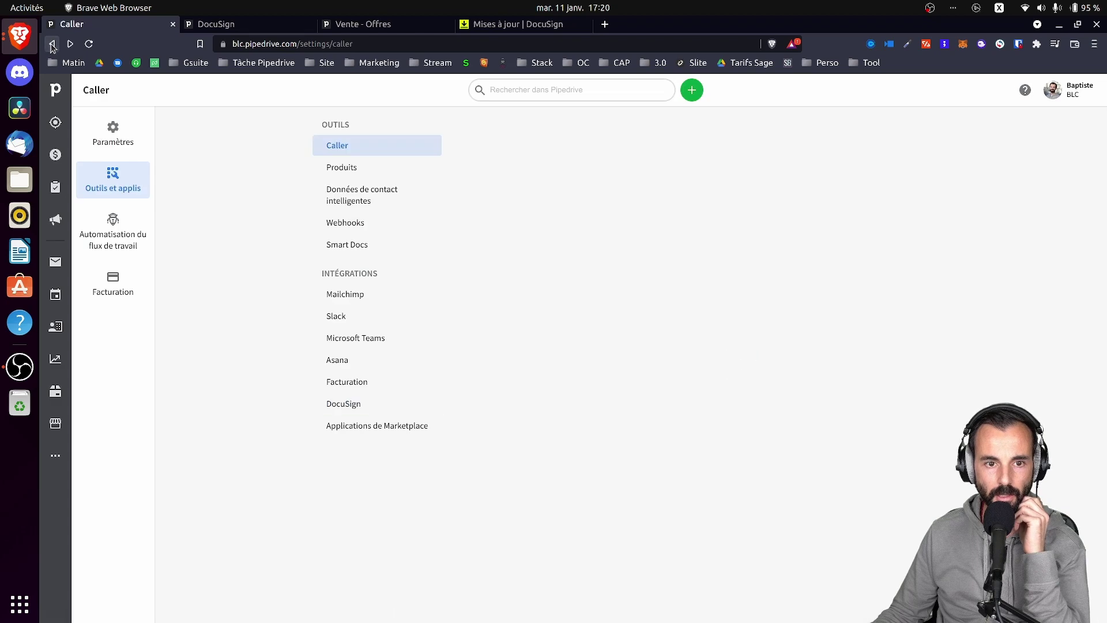
click(52, 45)
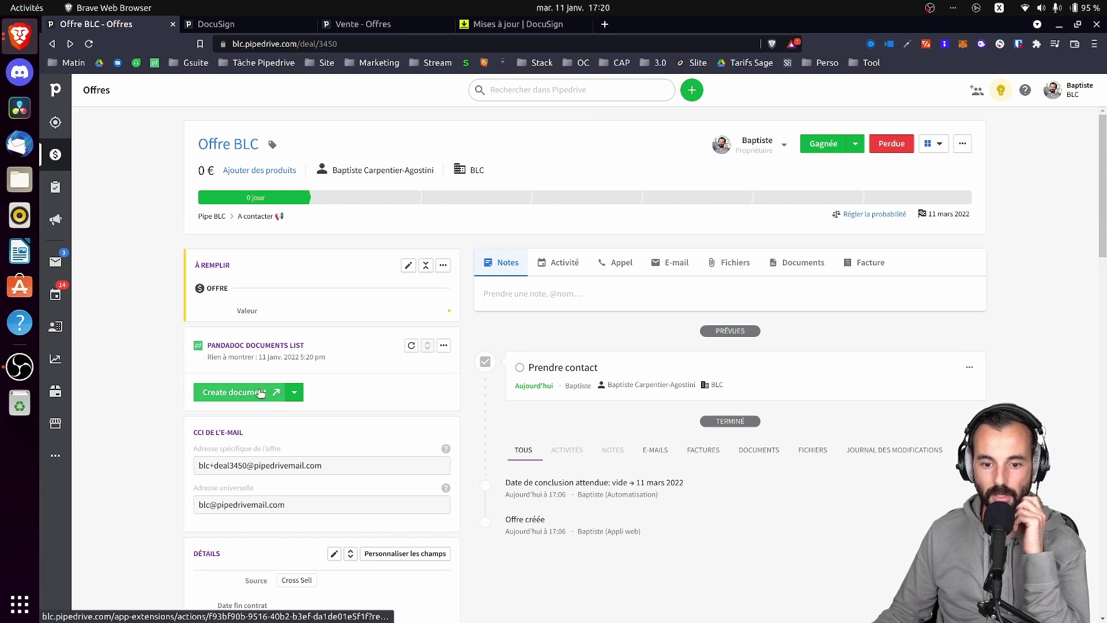
click(807, 267)
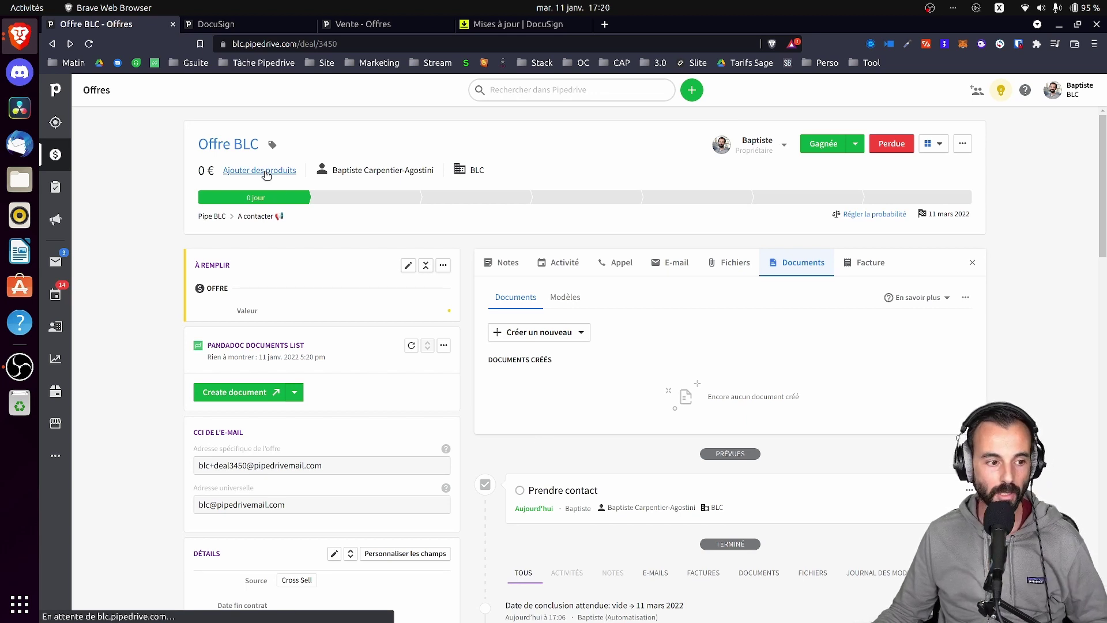
Start adding products to the Offre BLC deal and open the list of available items.
click(265, 172)
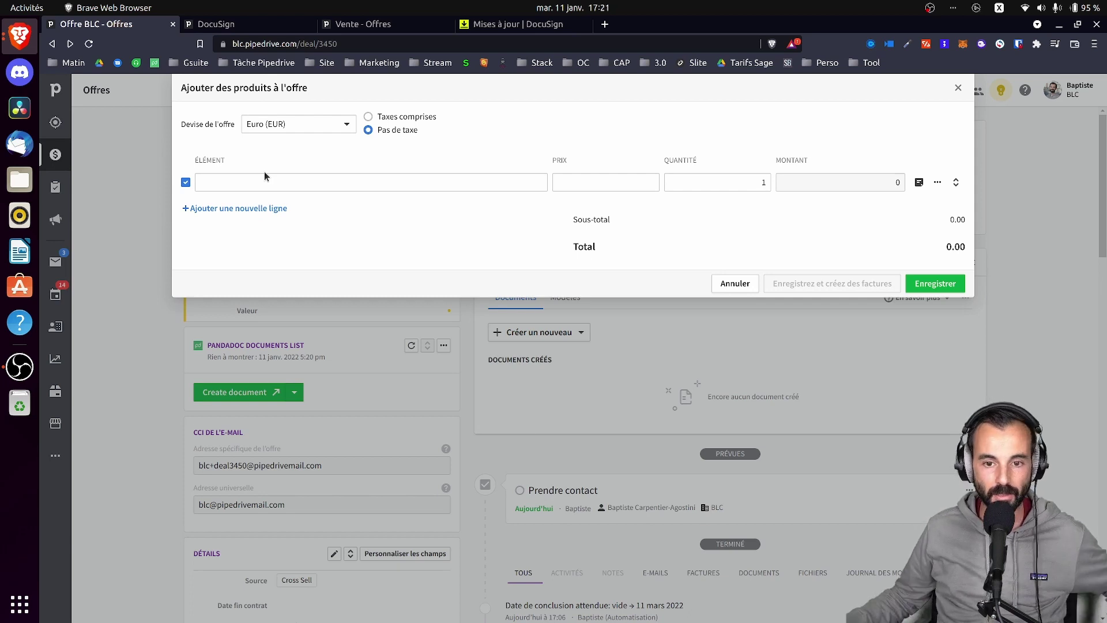
click(383, 181)
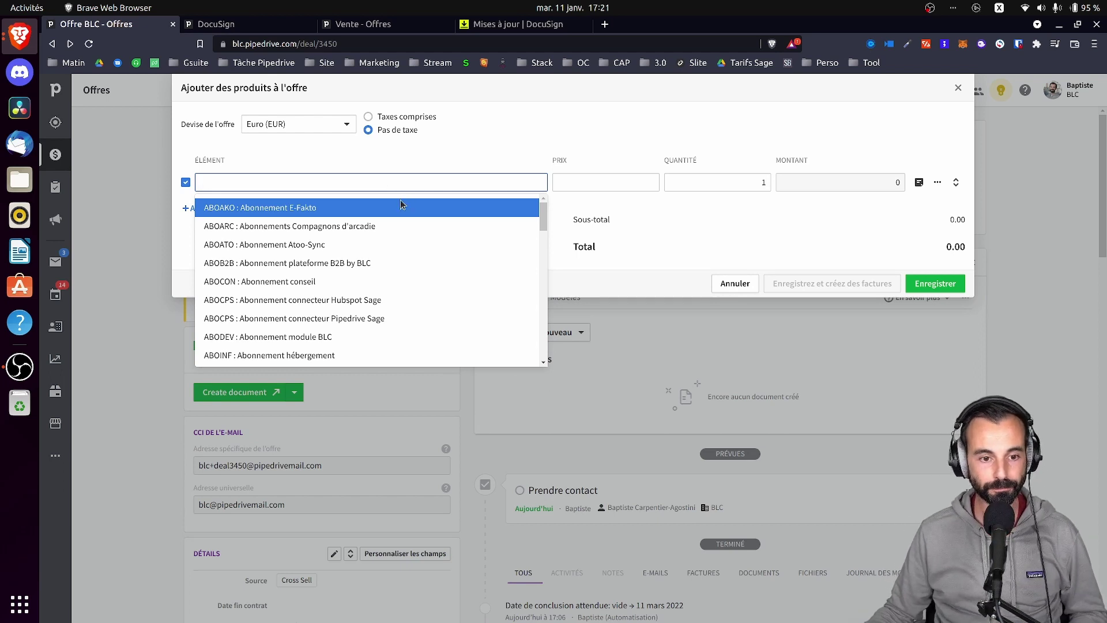
text(ab)
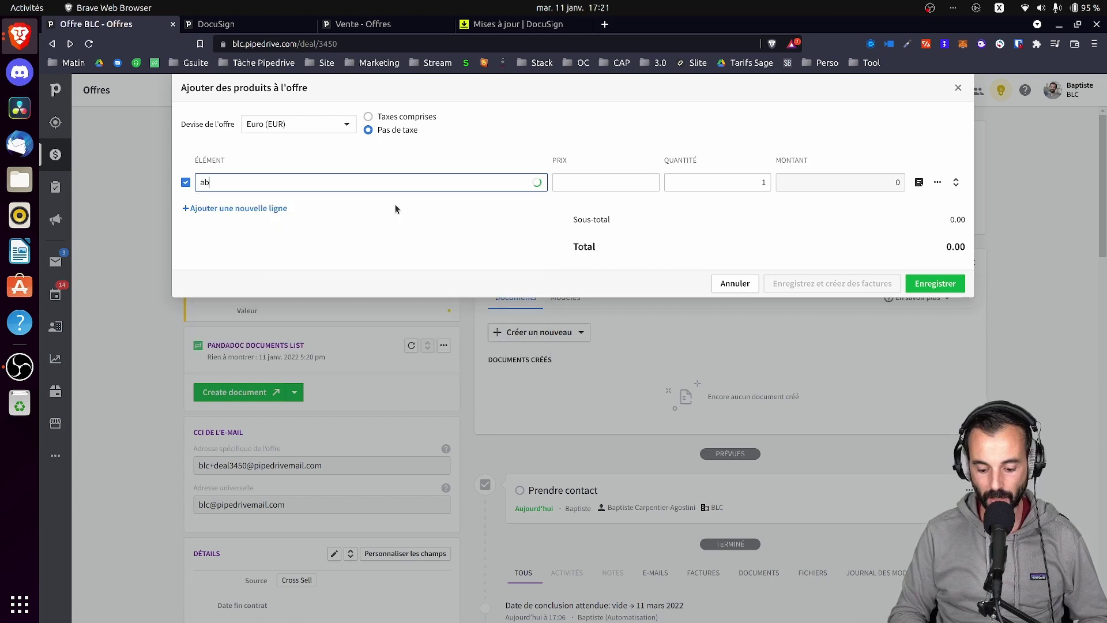
text(ioopi)
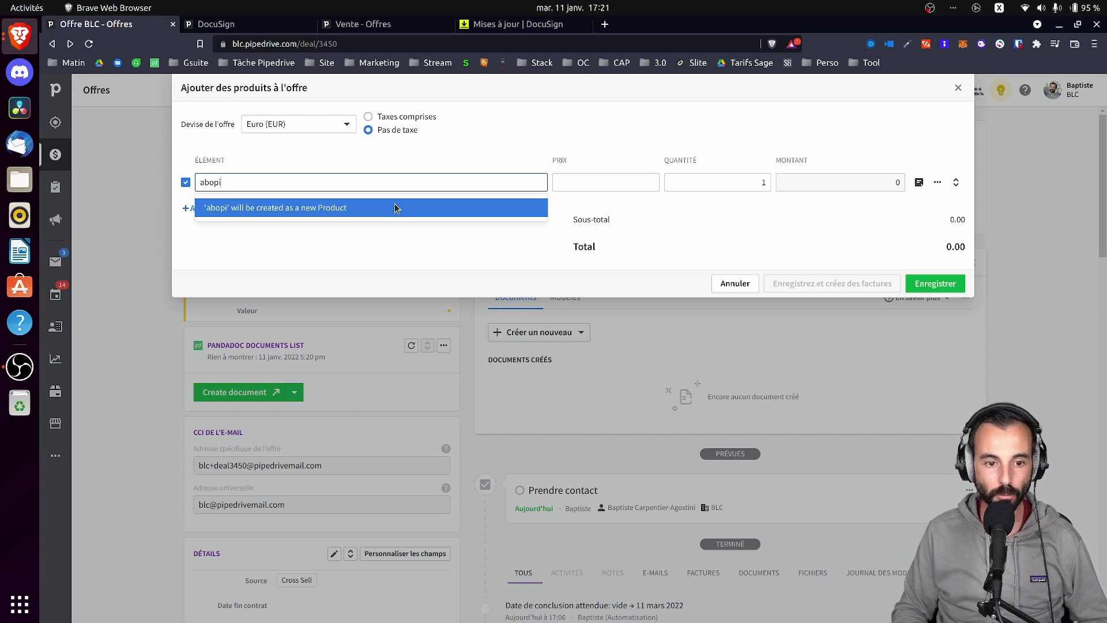
key(BackSpace)
key(BackSpace)
key(BackSpace)
key(BackSpace)
key(BackSpace)
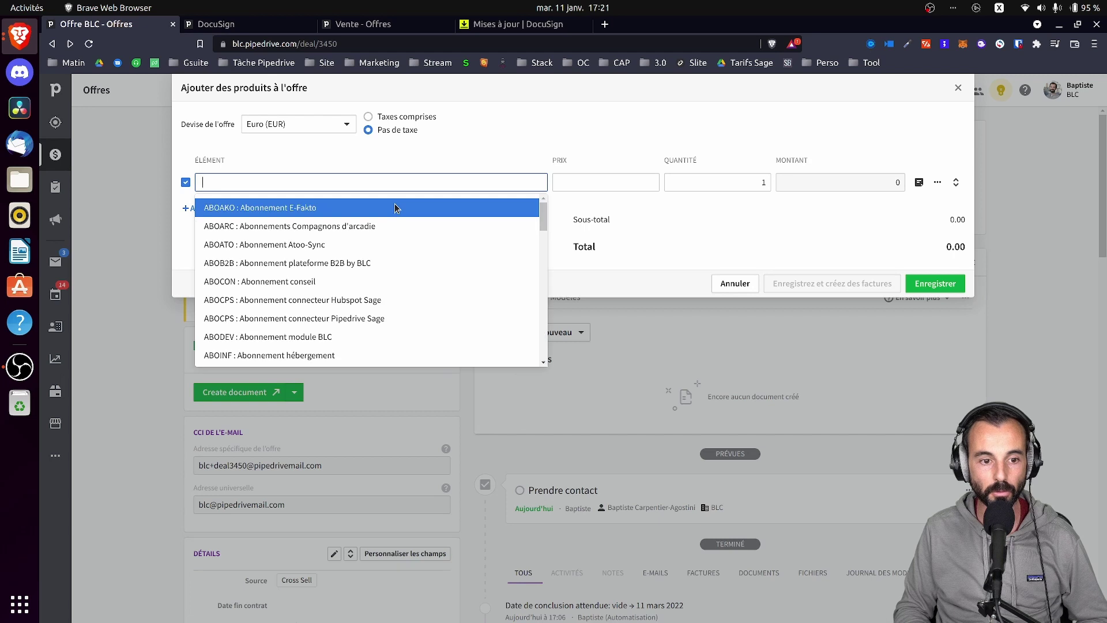
Choose "ABOPIP : Abonnement Pipedrive" as the deal's product and set its quantity to 50.
scroll(341, 268, down, 5)
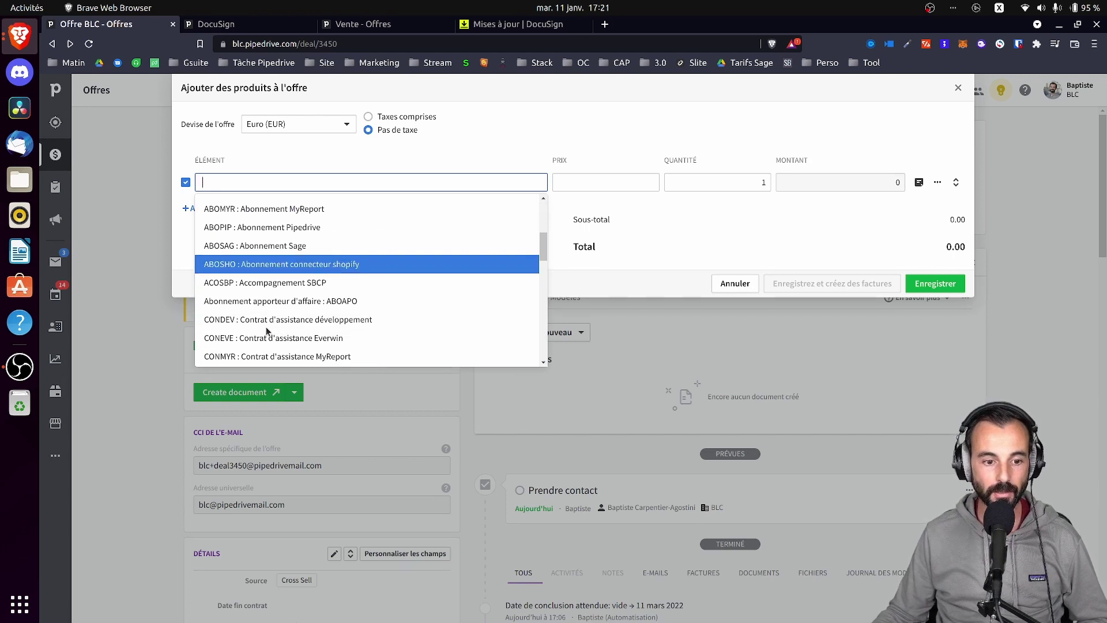
click(248, 227)
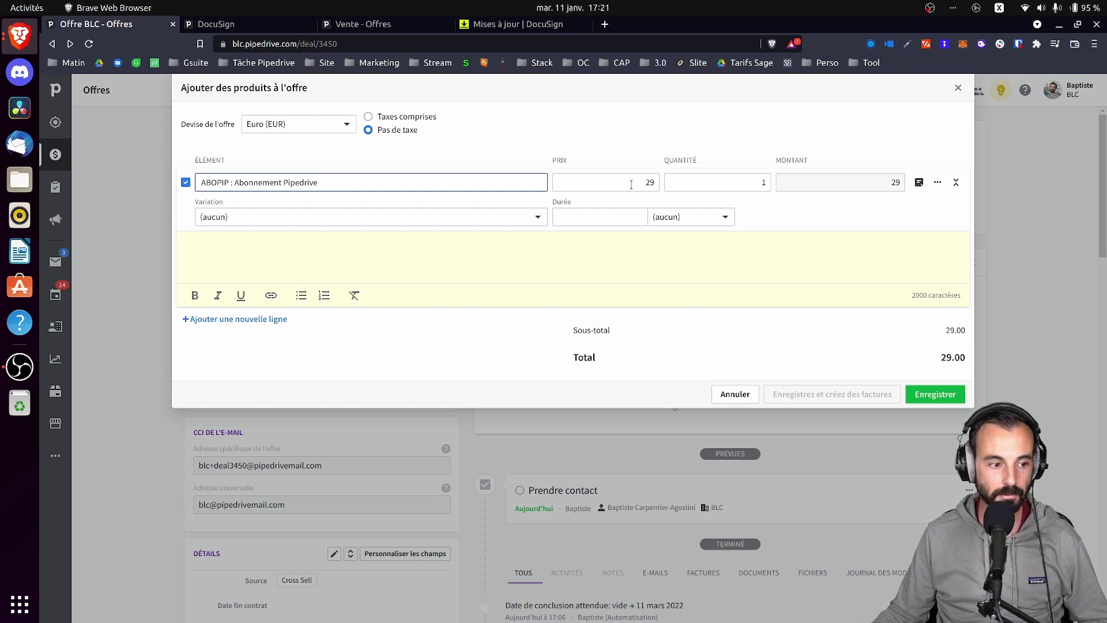
click(729, 181)
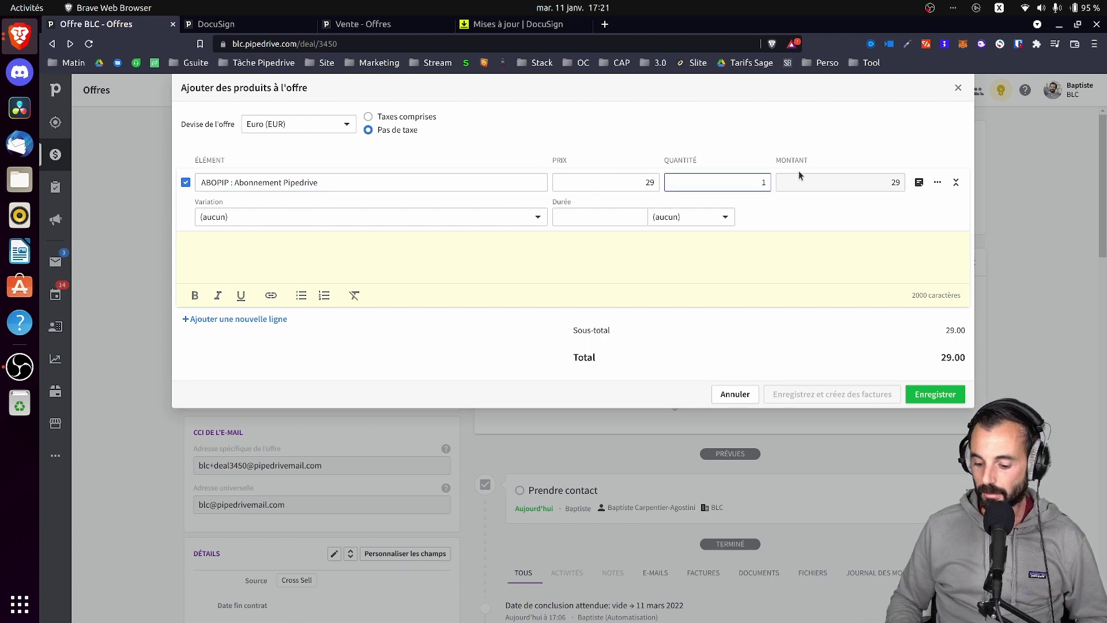
key(BackSpace)
text(50)
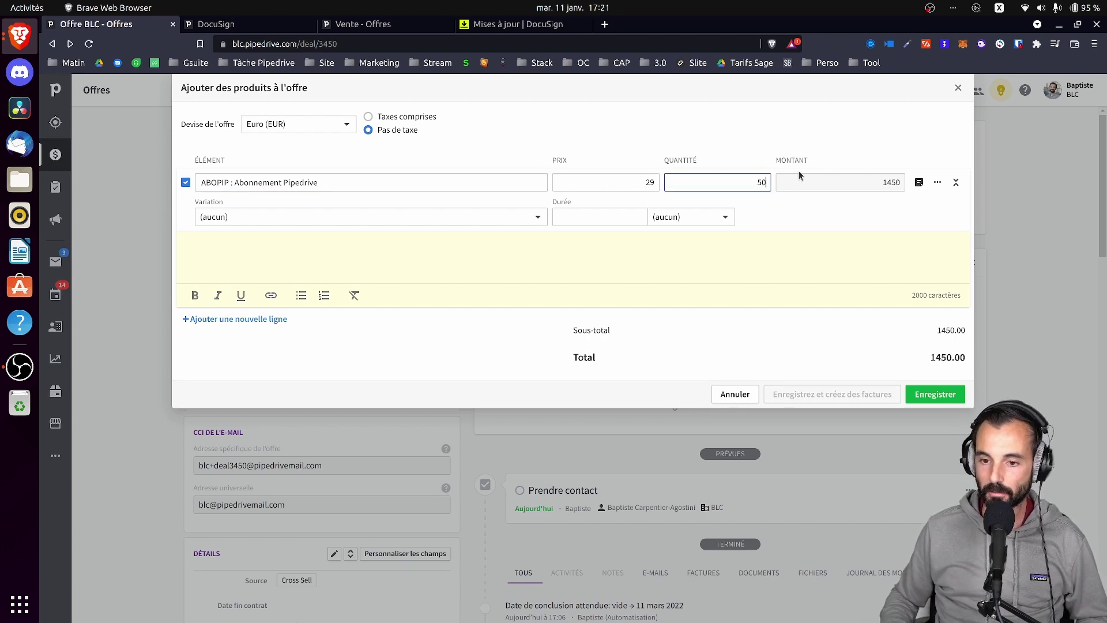
Set the Pipedrive subscription's variation to "Professionnel annuel" and save the products to the deal.
click(438, 217)
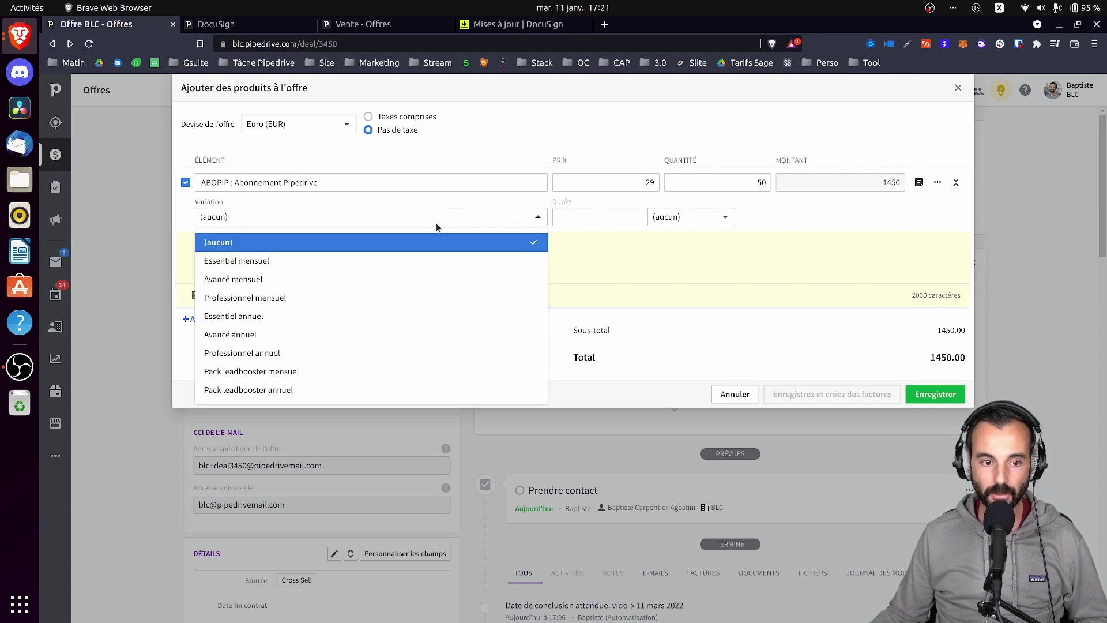
click(373, 351)
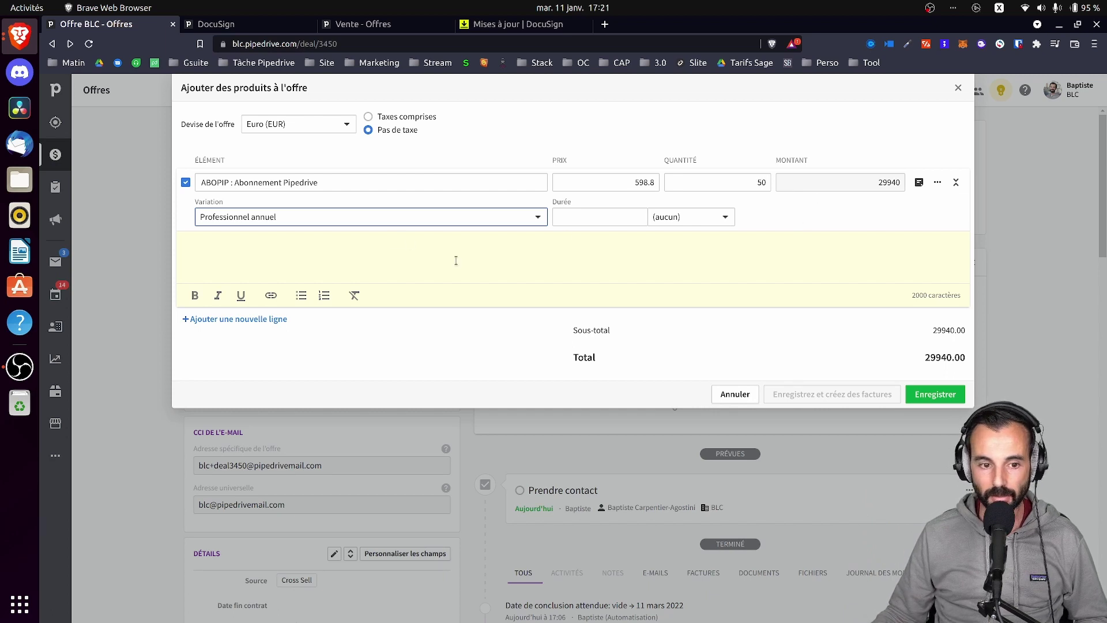
click(922, 394)
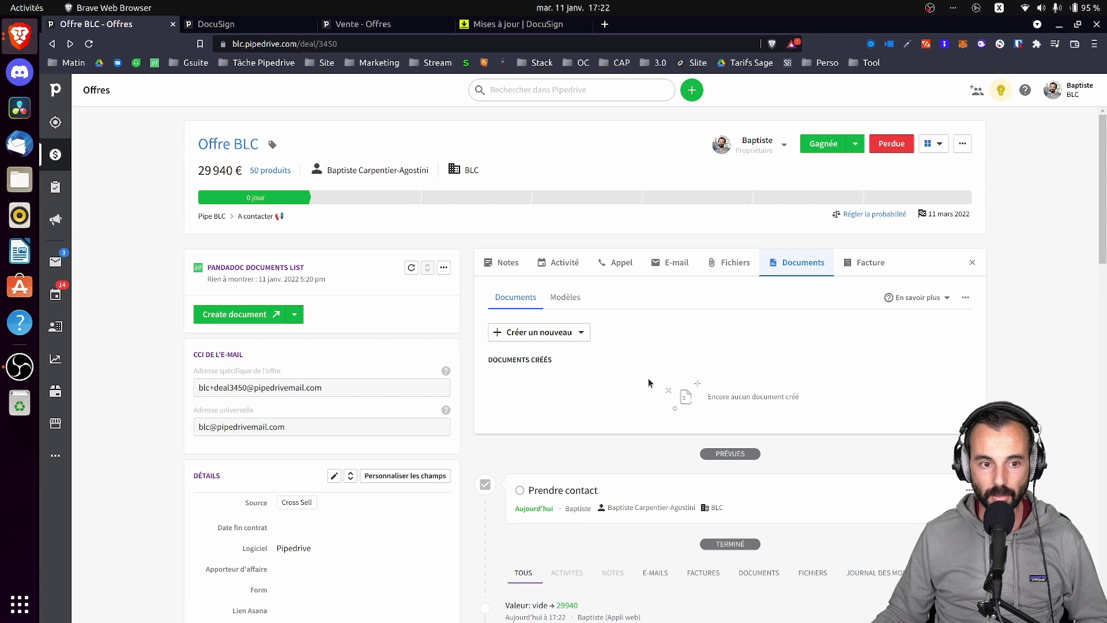
Inspect the "BLC - Devis" template among the deal's document templates and close it.
click(564, 304)
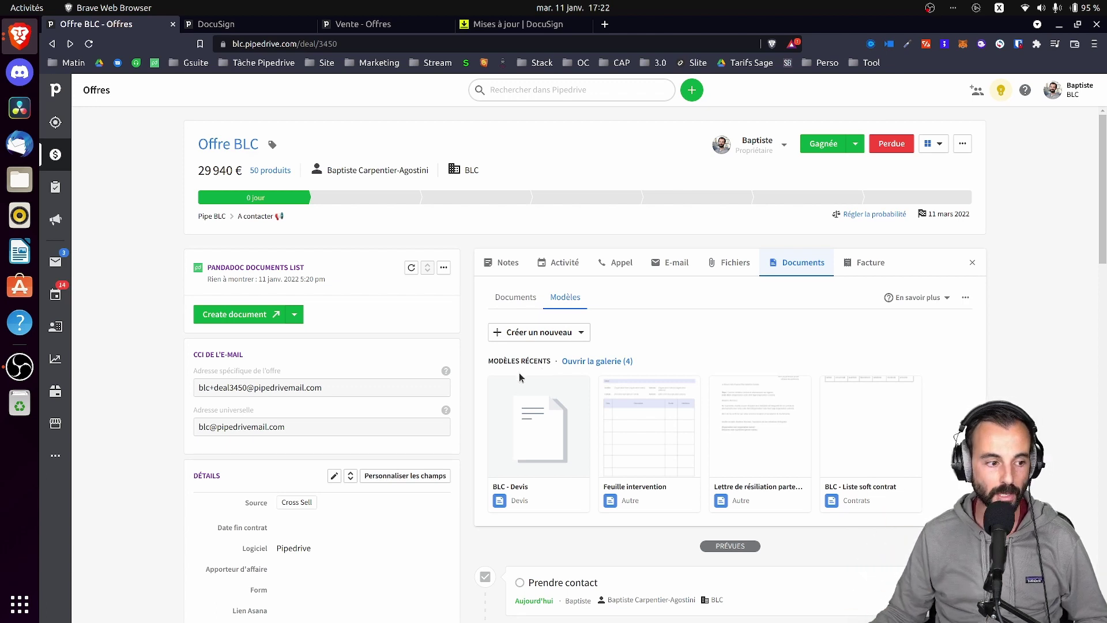
click(533, 429)
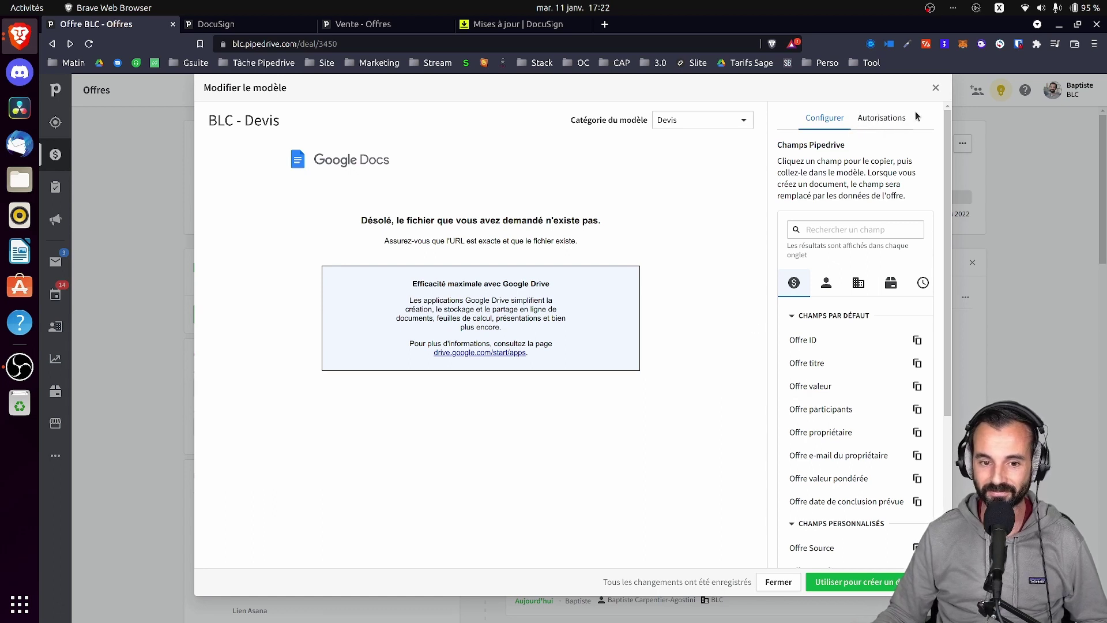
click(936, 88)
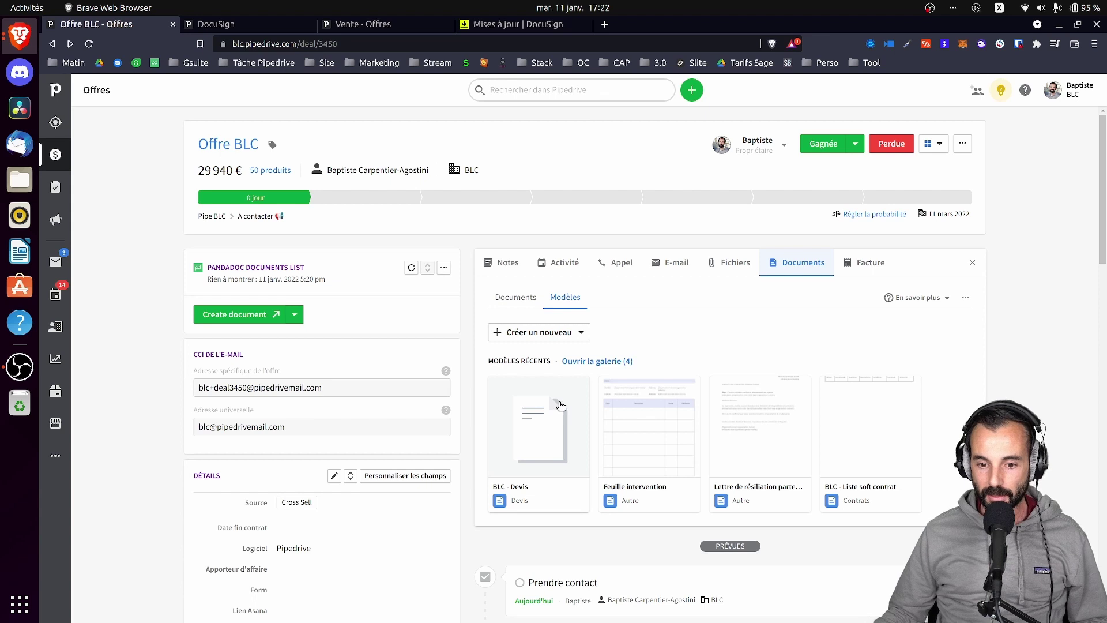
Go to the Smart Docs settings among the company's tools and integrations.
click(1053, 90)
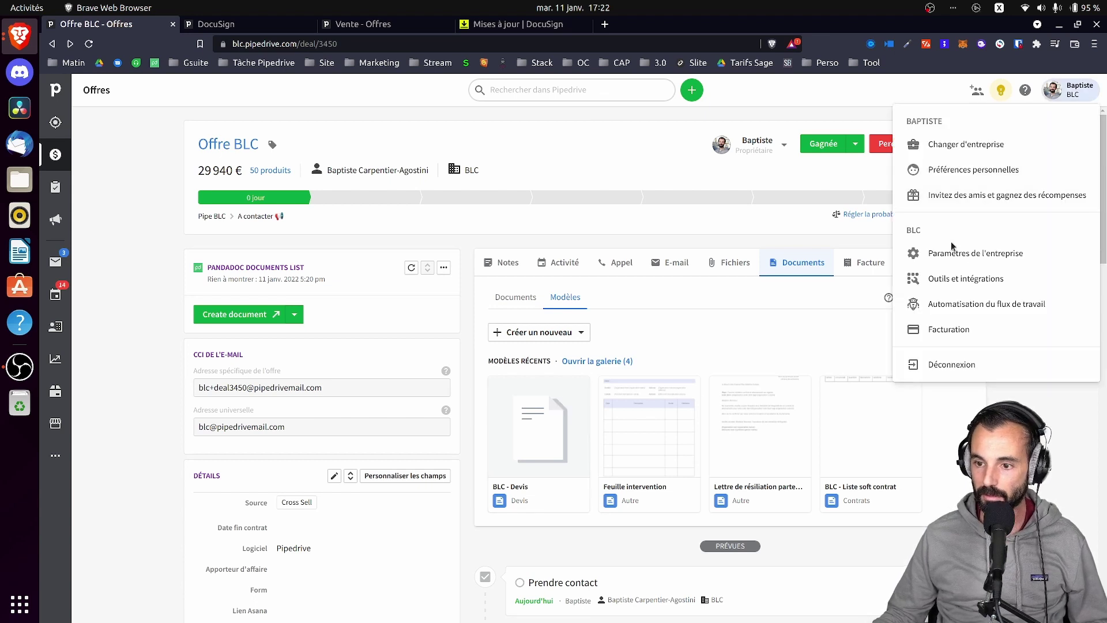
click(980, 250)
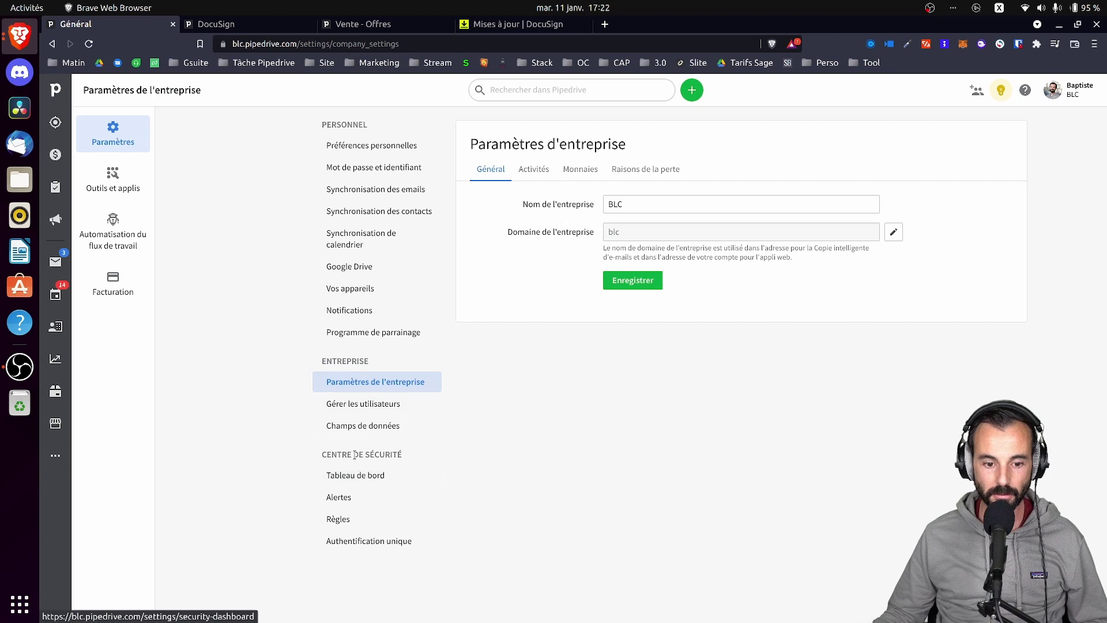
click(1052, 91)
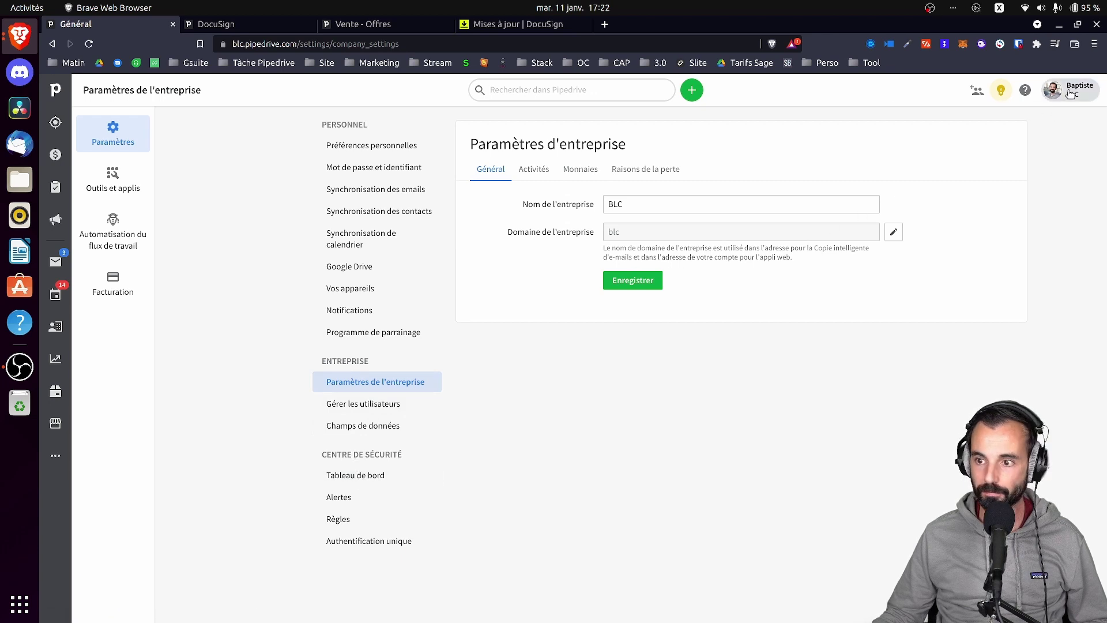
click(945, 279)
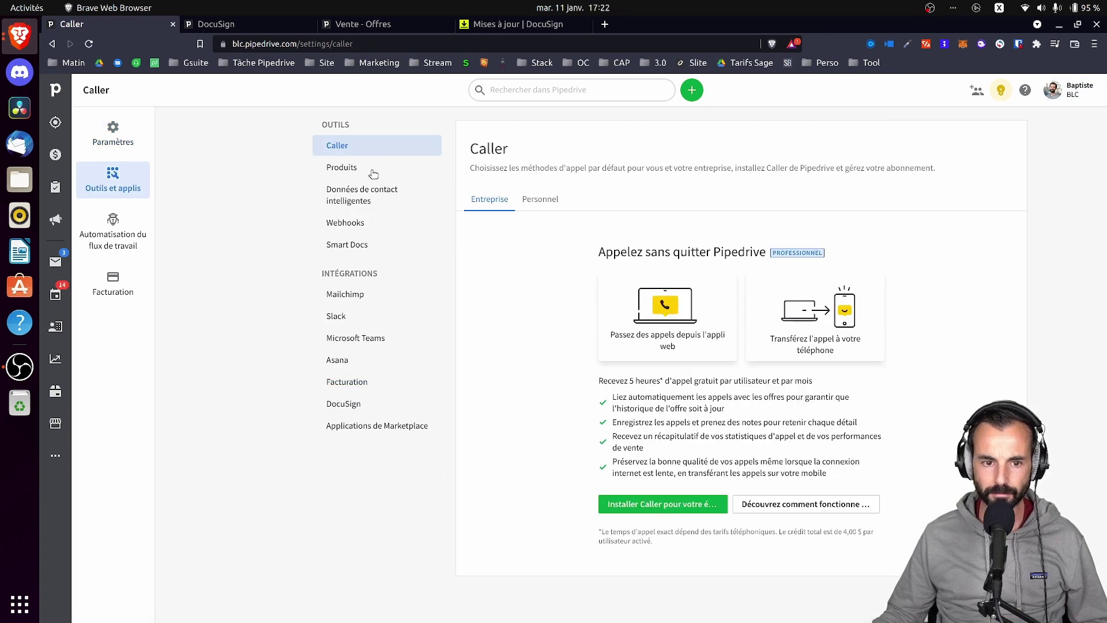
click(350, 245)
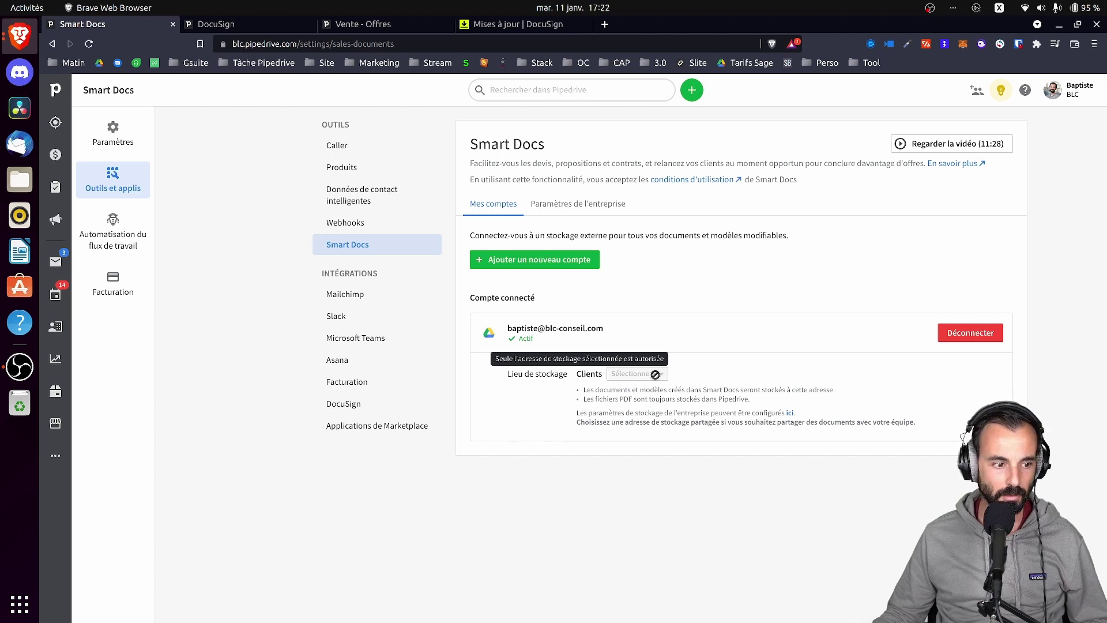
Save the Smart Docs company settings with "Clients" as the default document storage and confirm the changes.
click(588, 206)
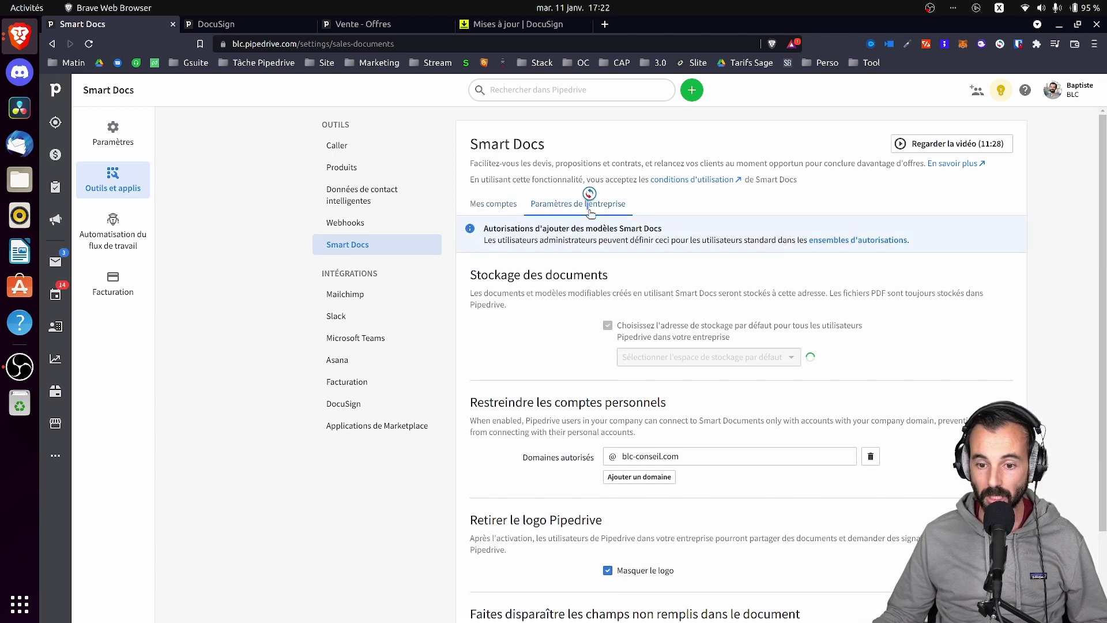
scroll(657, 297, down, 3)
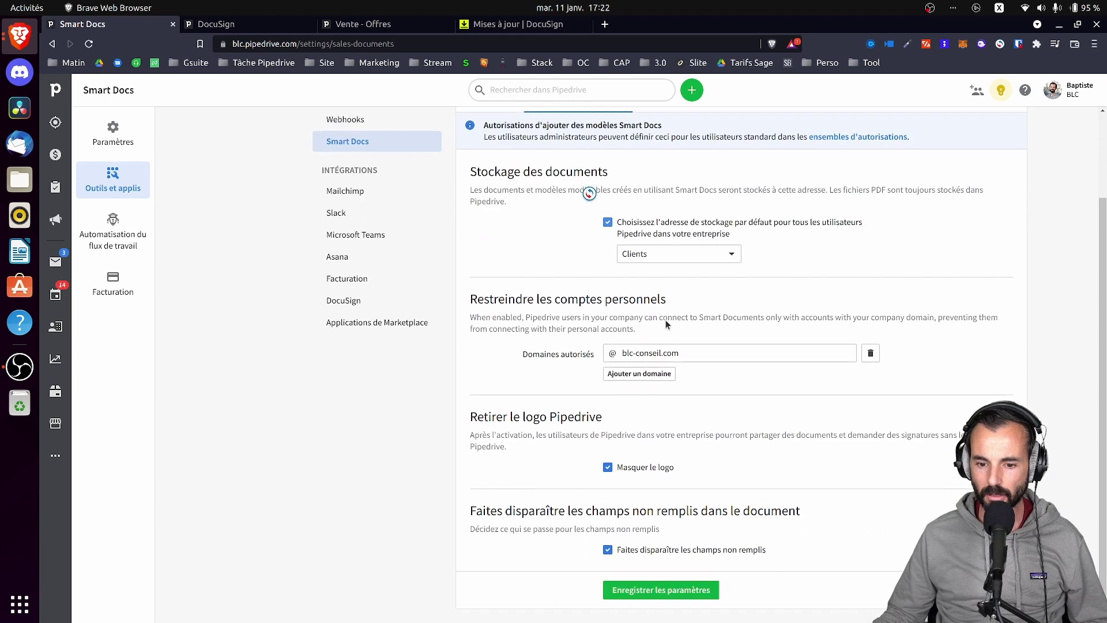
click(690, 590)
click(672, 384)
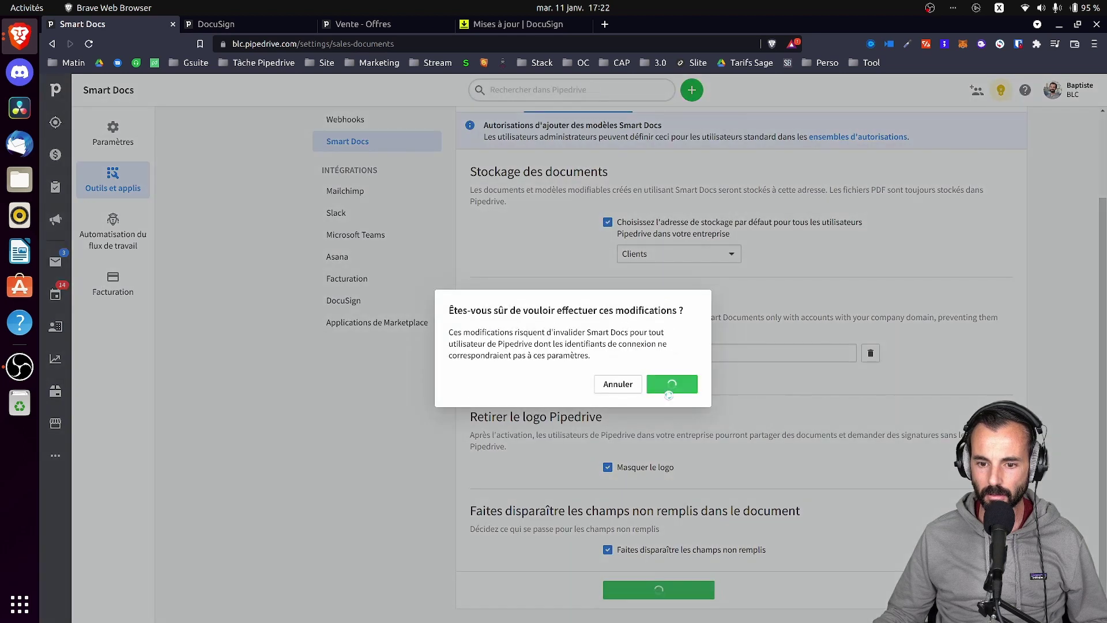
scroll(686, 407, up, 3)
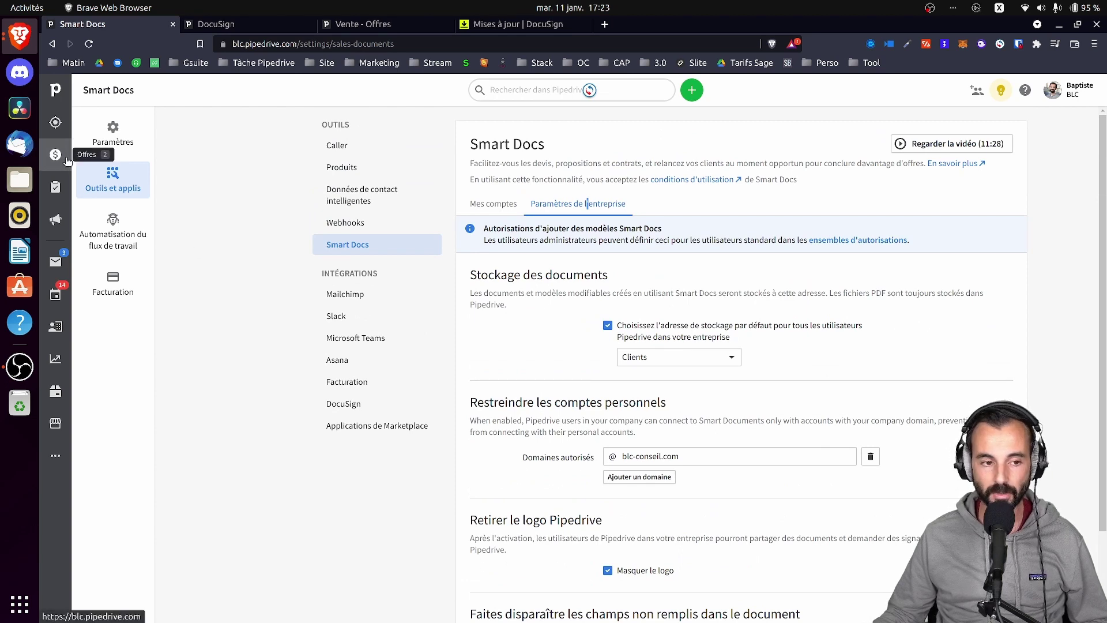
Return to the Offre BLC deal, check the "BLC - Devis" template again, and close it.
click(52, 43)
click(52, 43)
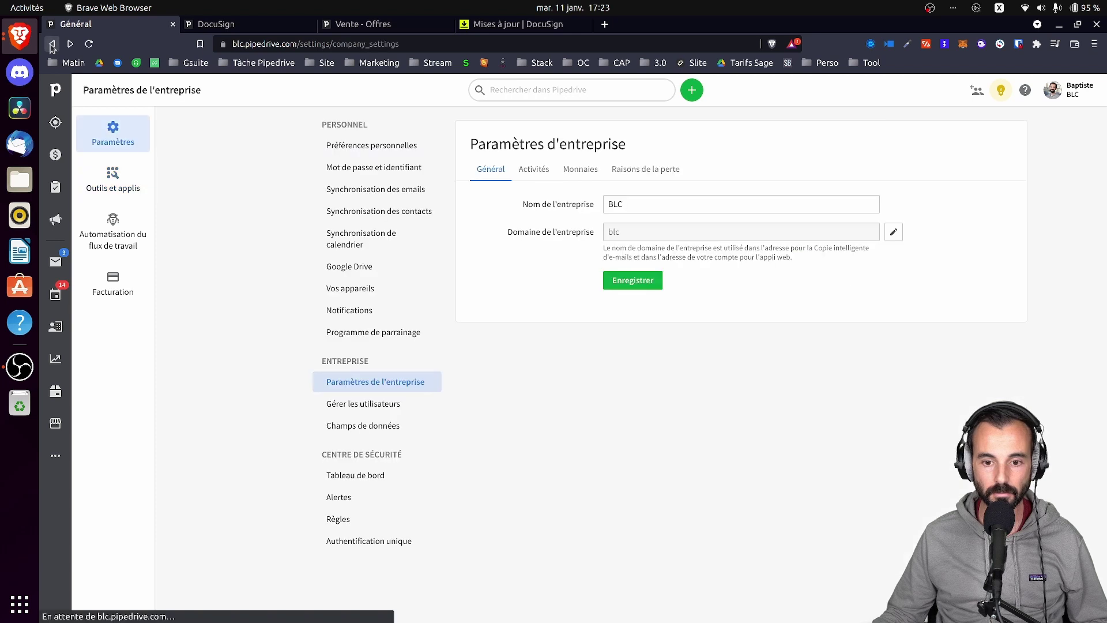
click(52, 44)
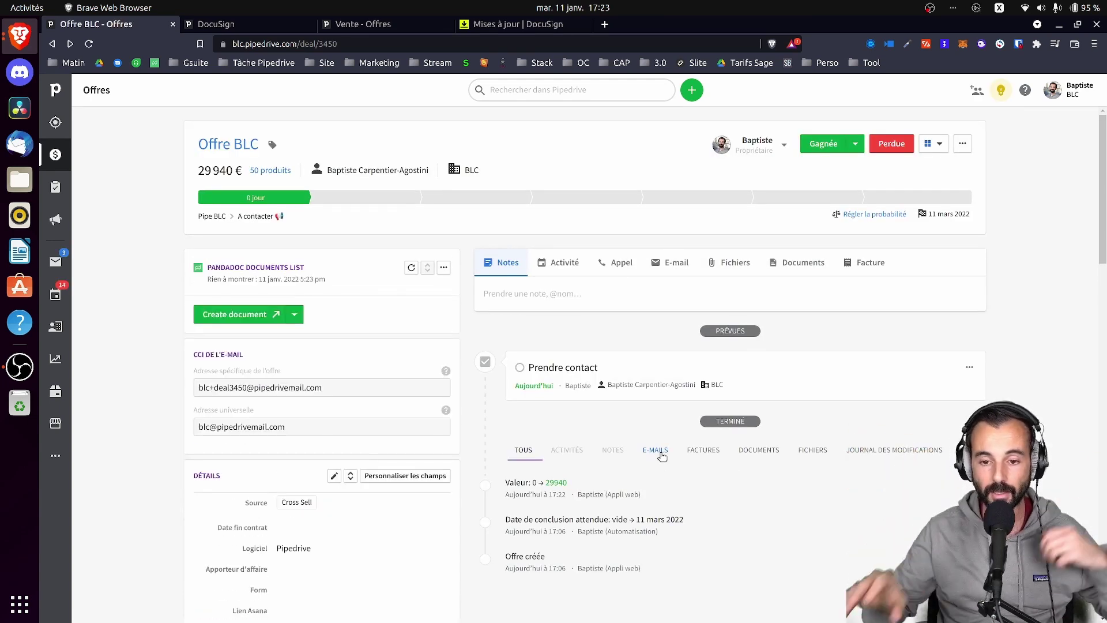
click(812, 263)
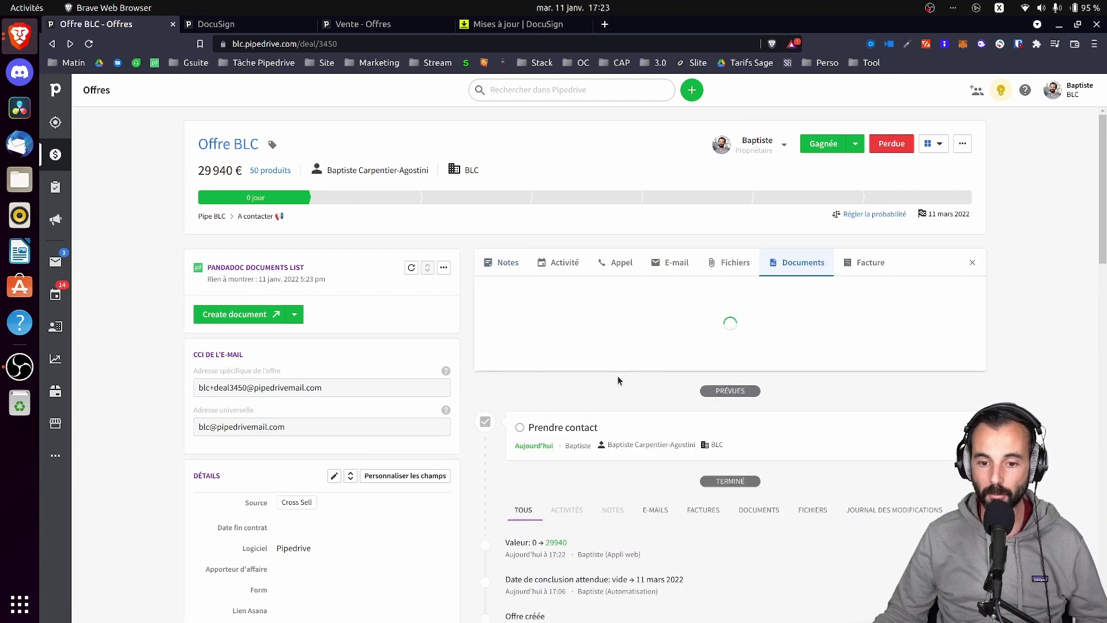
click(567, 300)
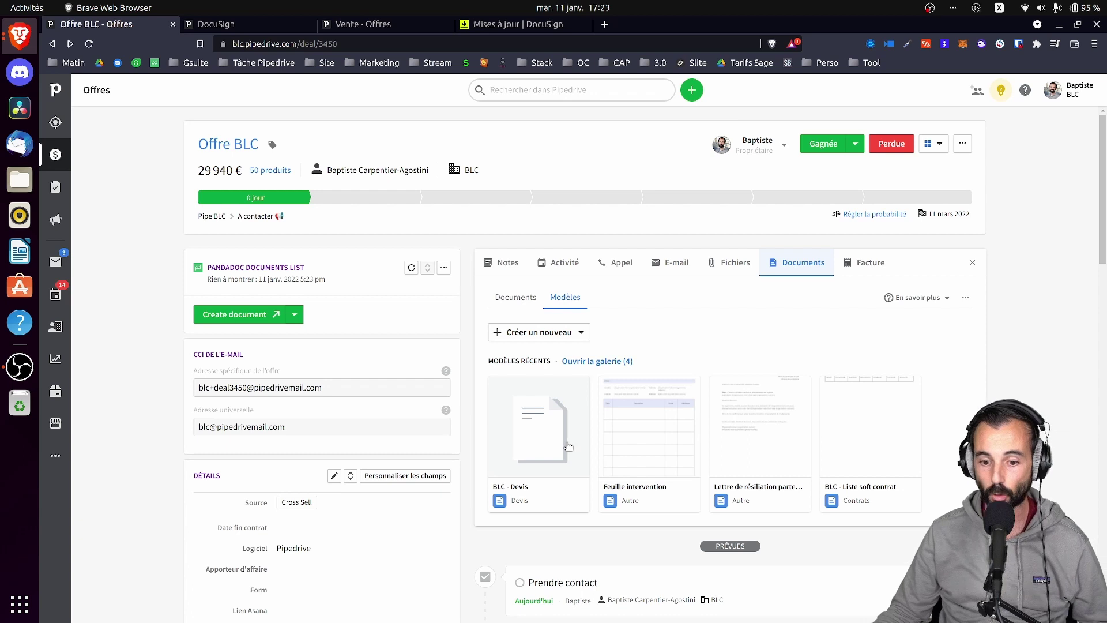
click(536, 436)
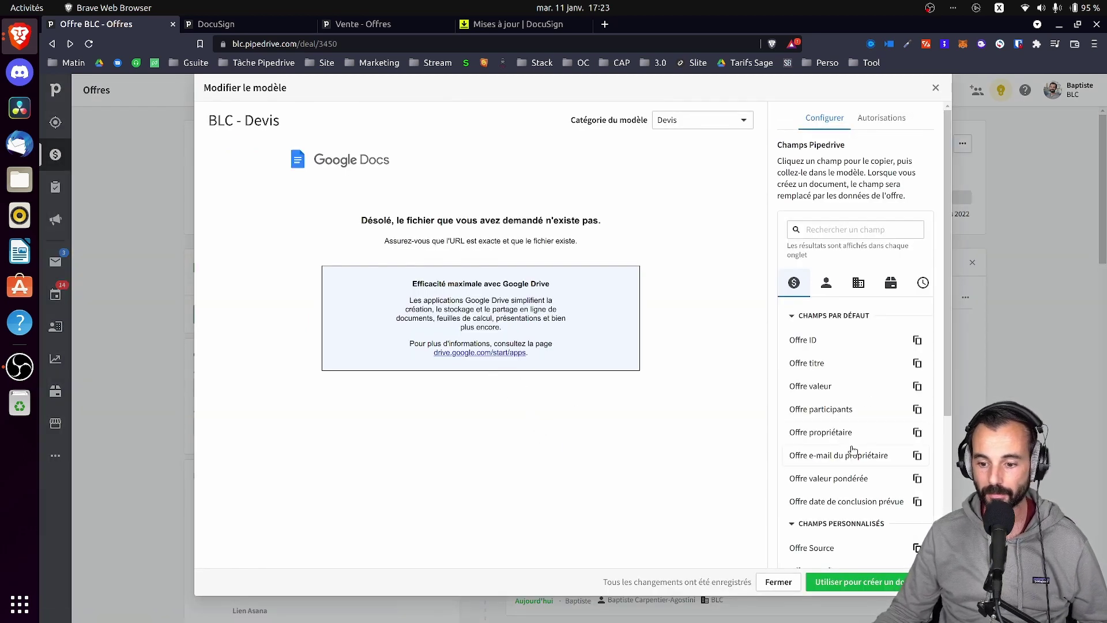
click(779, 583)
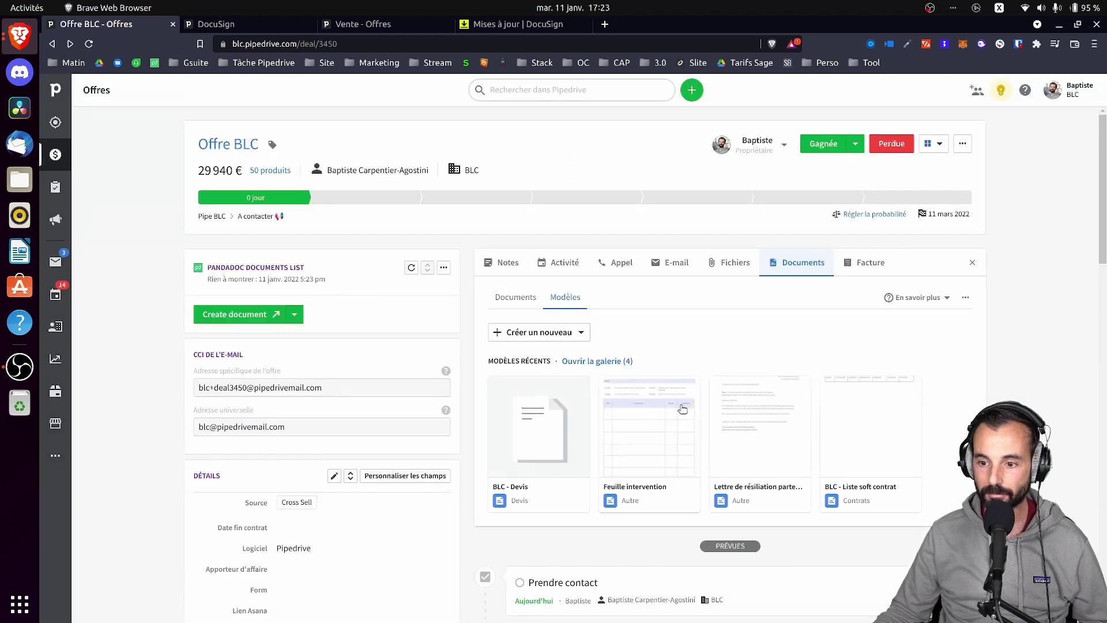
Open the Smart Docs settings from the deal's documents area and examine the default storage location choices.
click(935, 300)
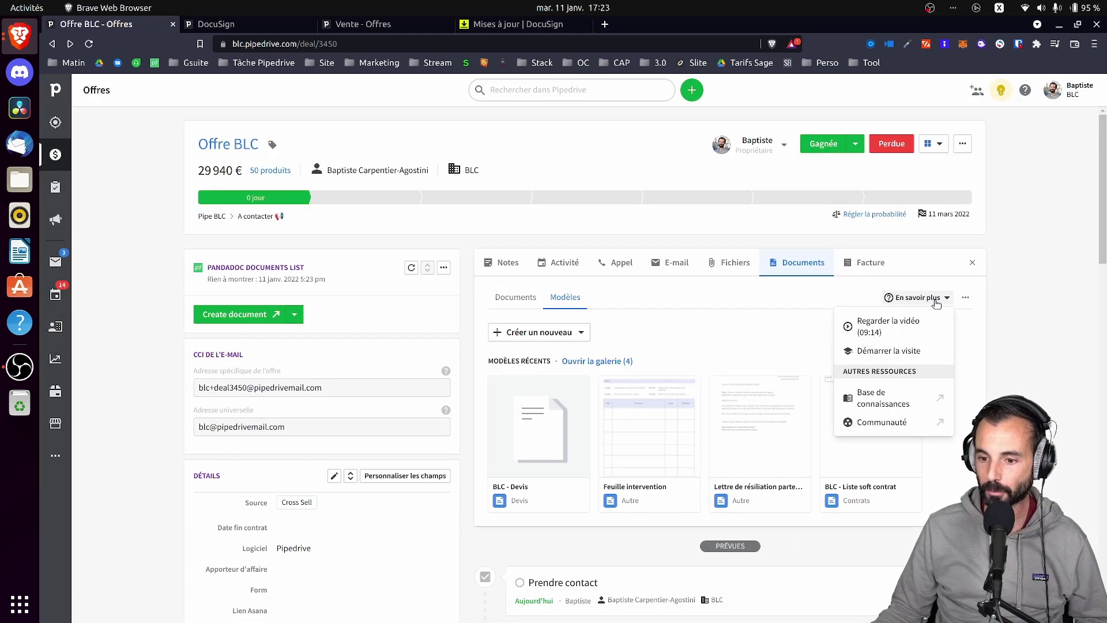
click(964, 298)
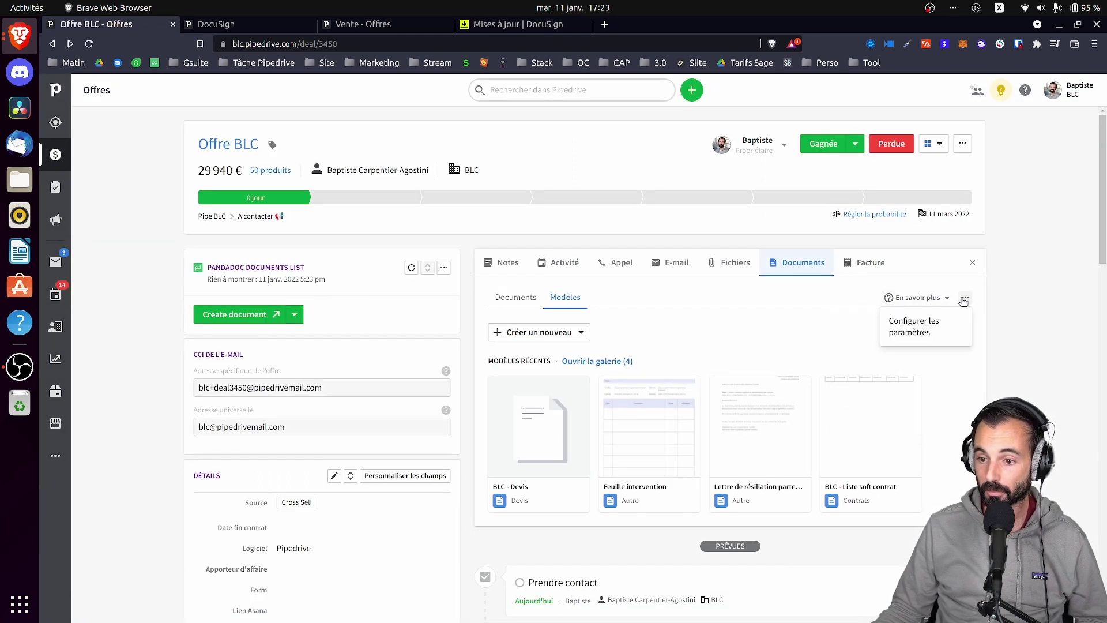
click(916, 328)
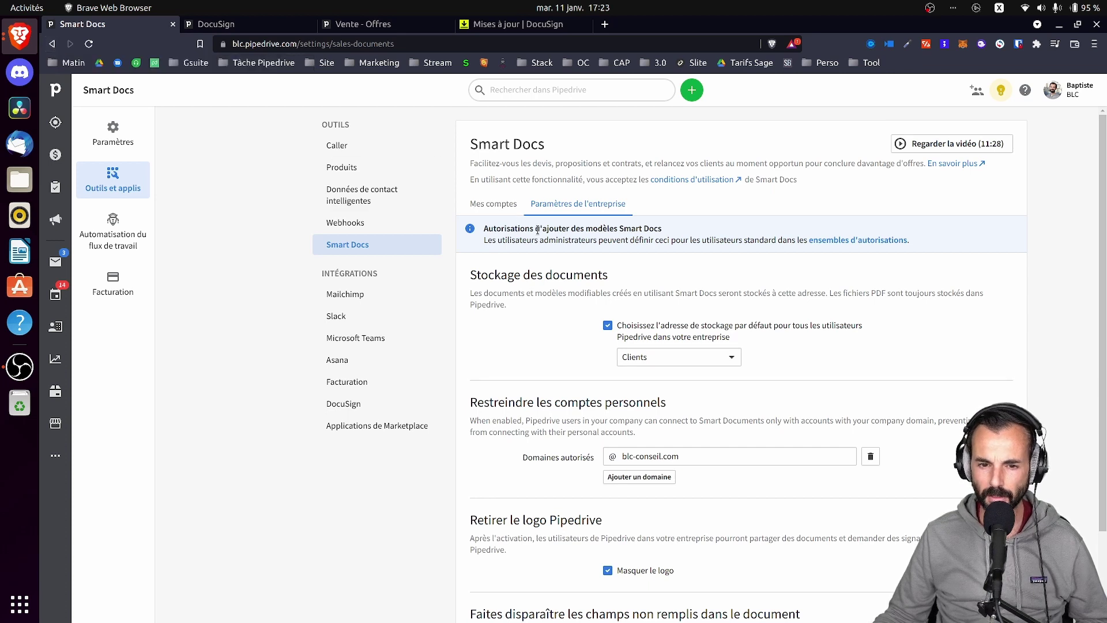
scroll(732, 282, down, 3)
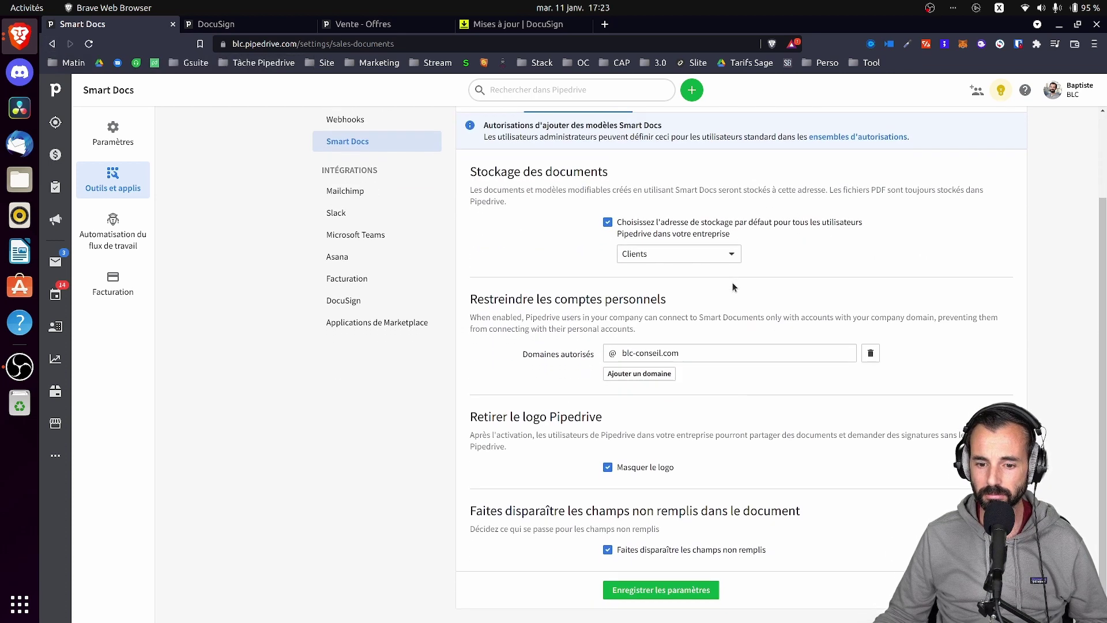
click(704, 252)
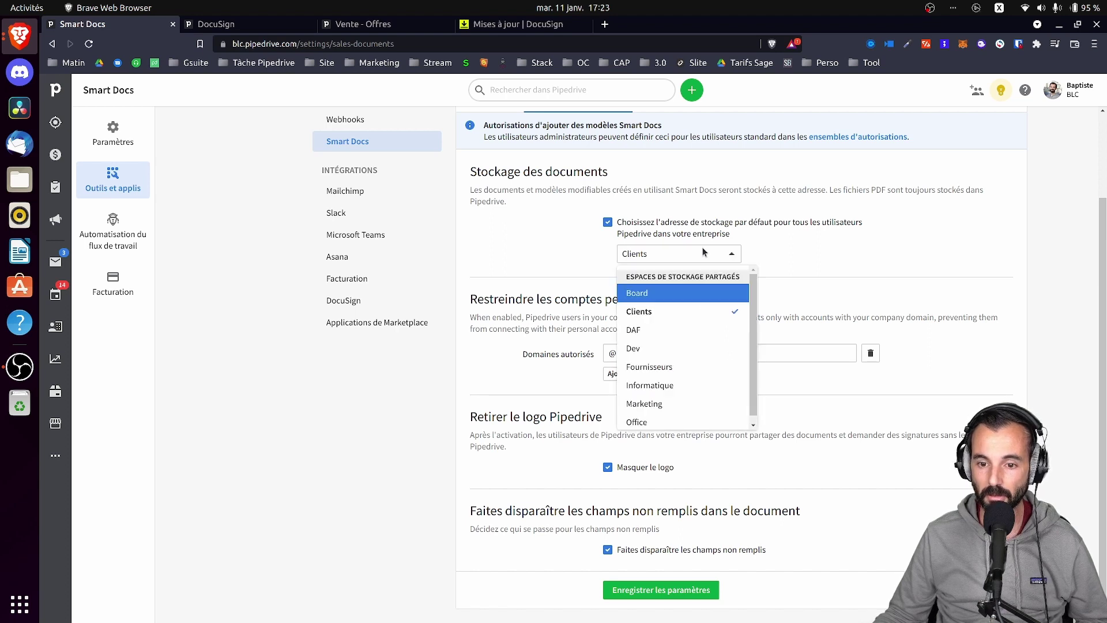
click(827, 256)
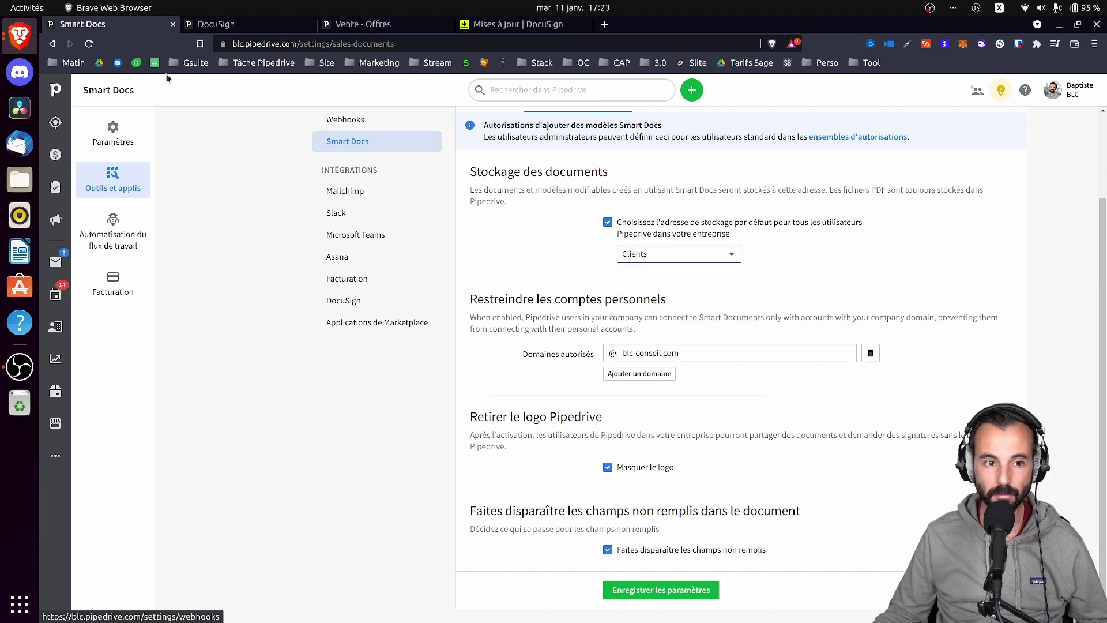
Return to the Offre BLC deal and create a new blank text document for it.
click(53, 44)
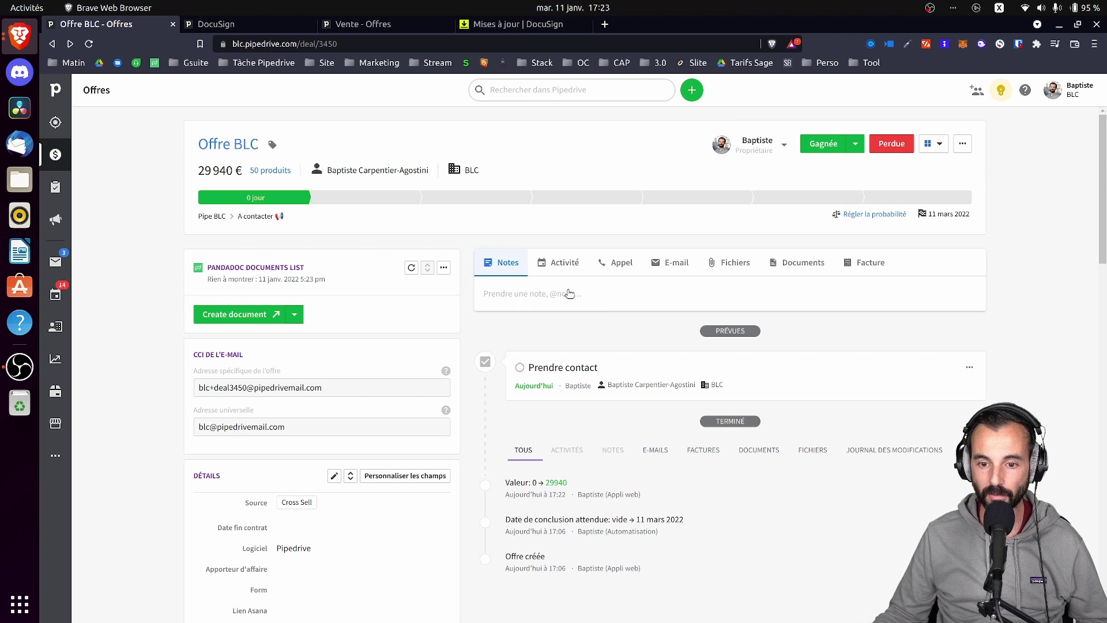
click(798, 263)
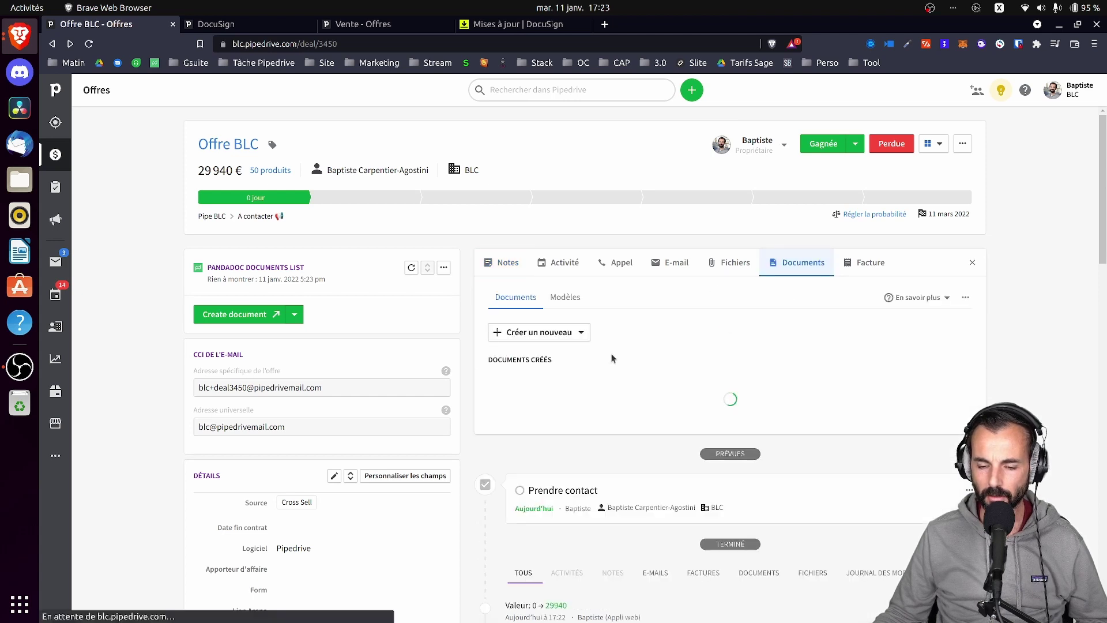
click(579, 333)
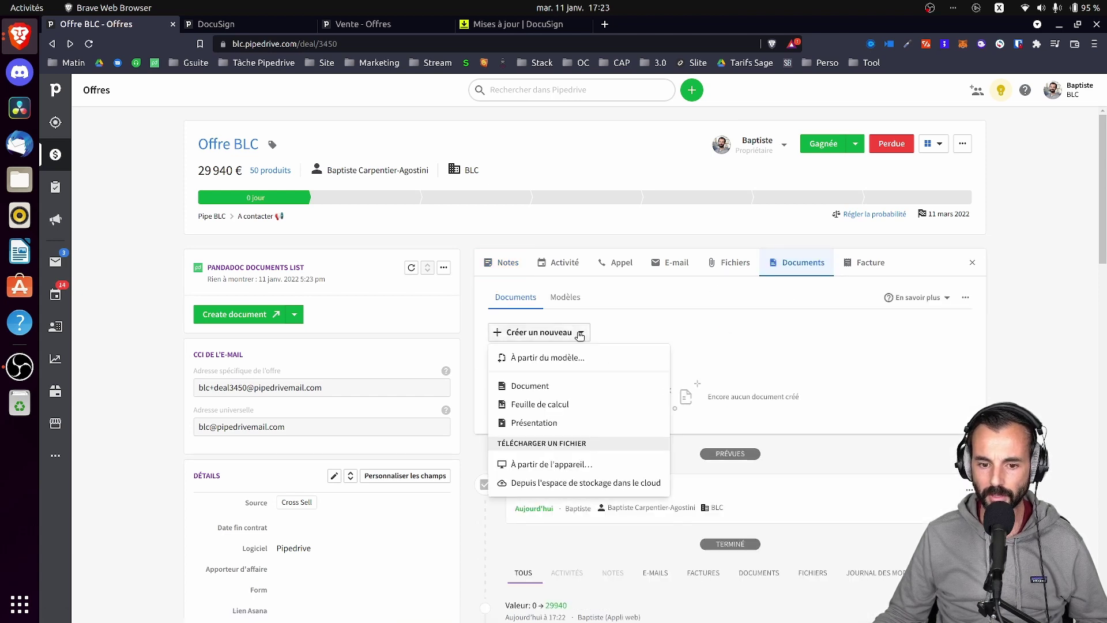
click(538, 390)
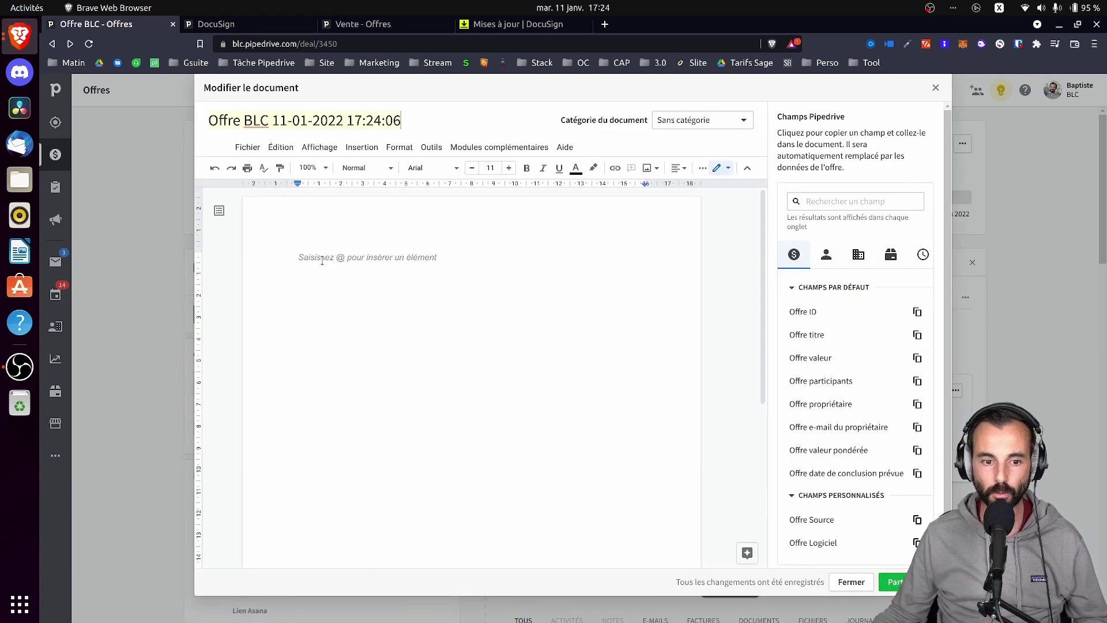
Insert the "Table des produits" product field into the body of the new document.
click(323, 261)
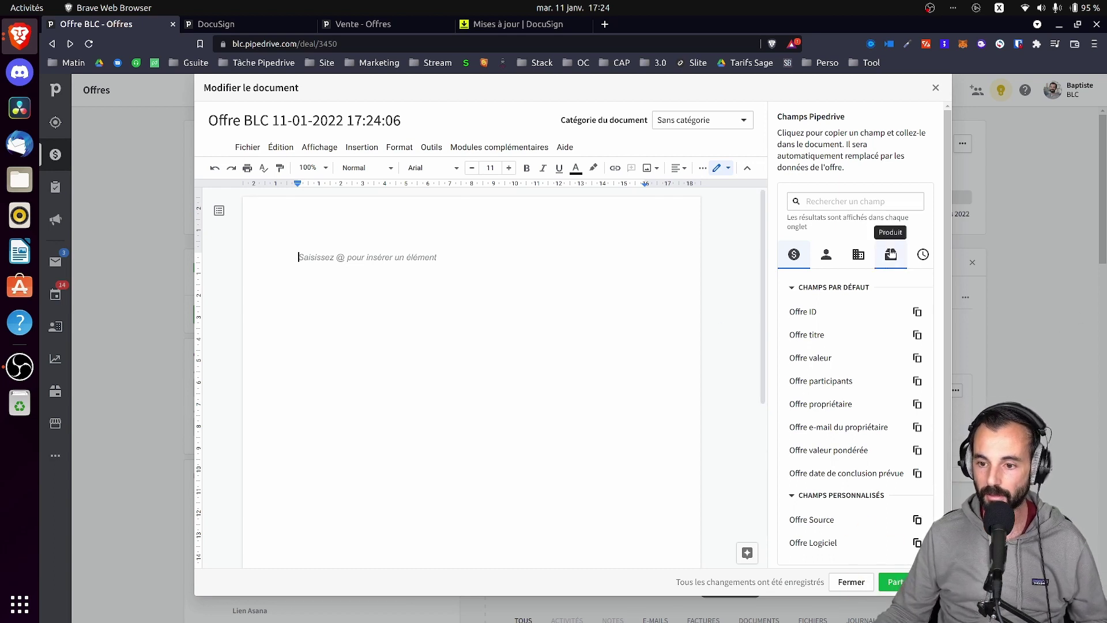
click(891, 254)
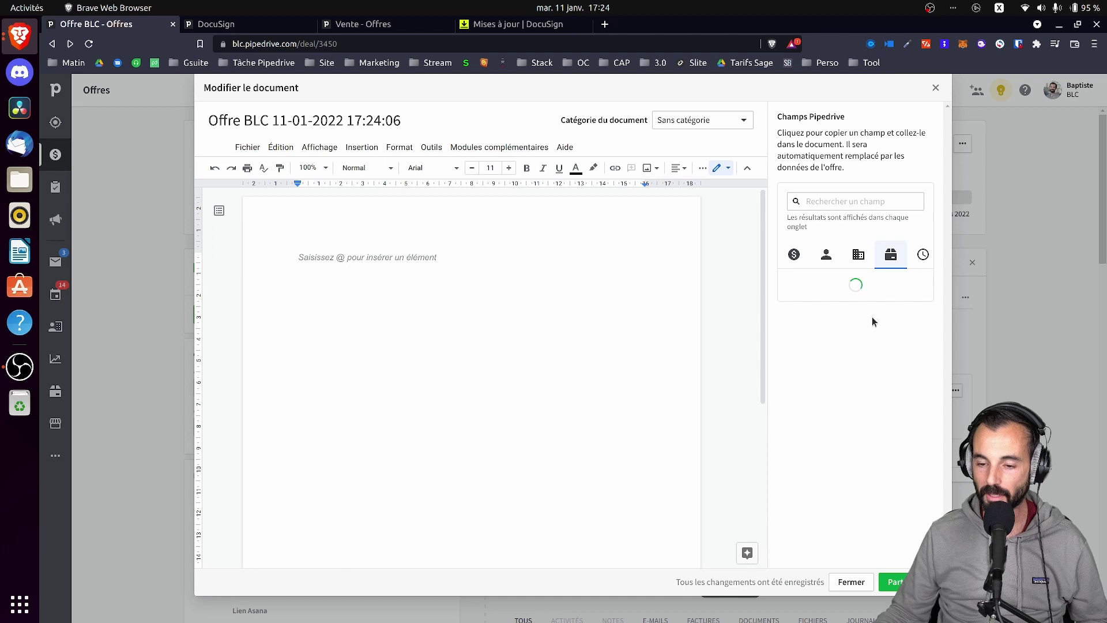
click(917, 312)
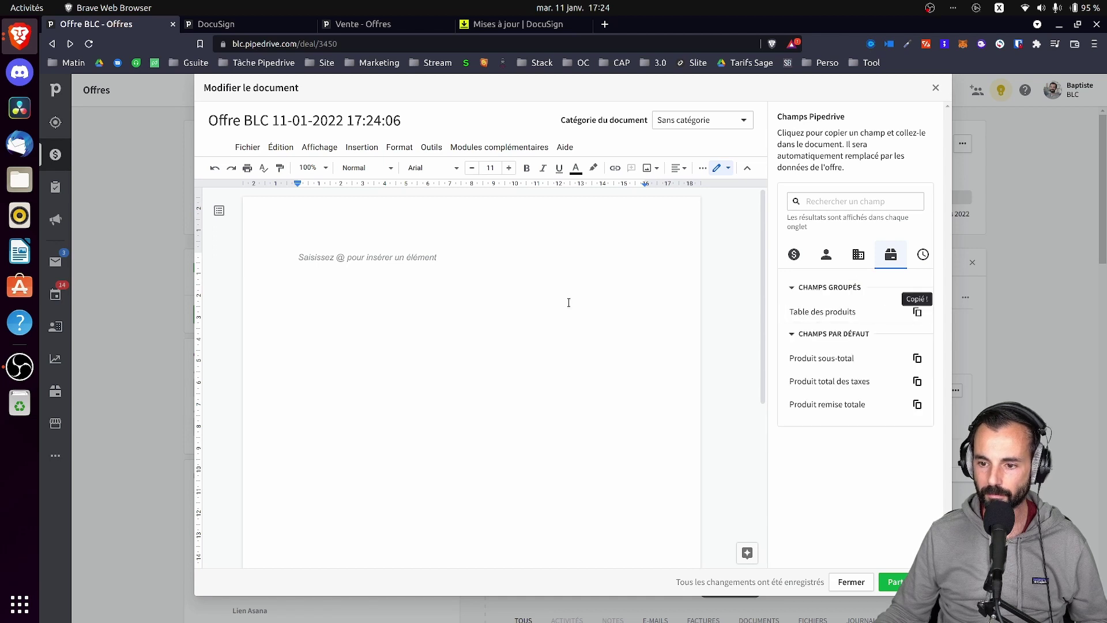
key(ctrl+v)
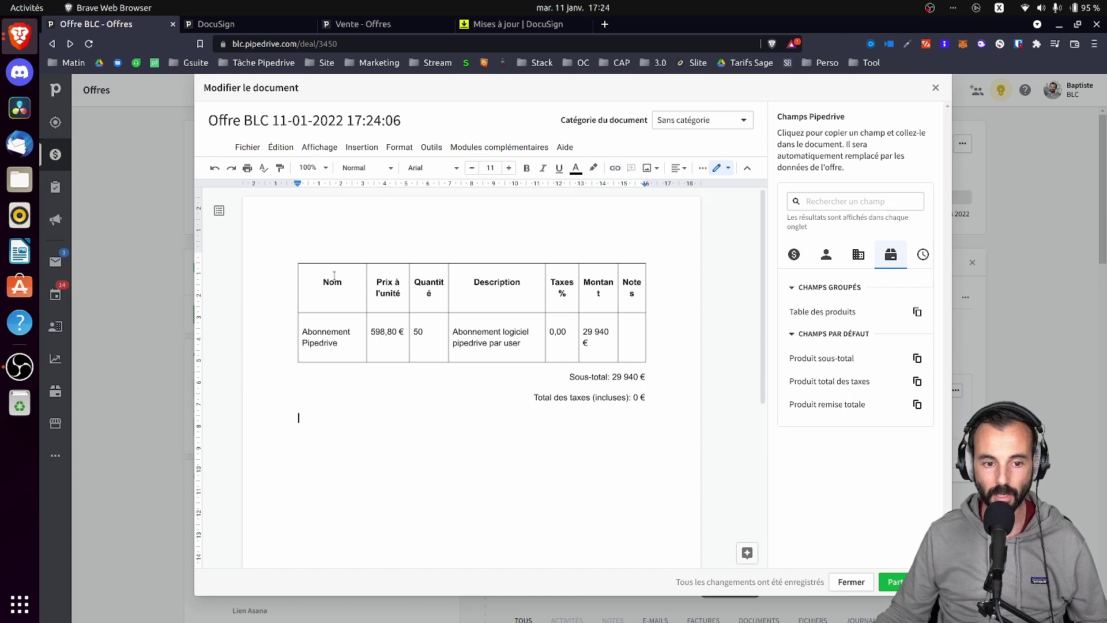
Reinsert the products table one line lower and add the label "Client :" above it.
key(ctrl+z)
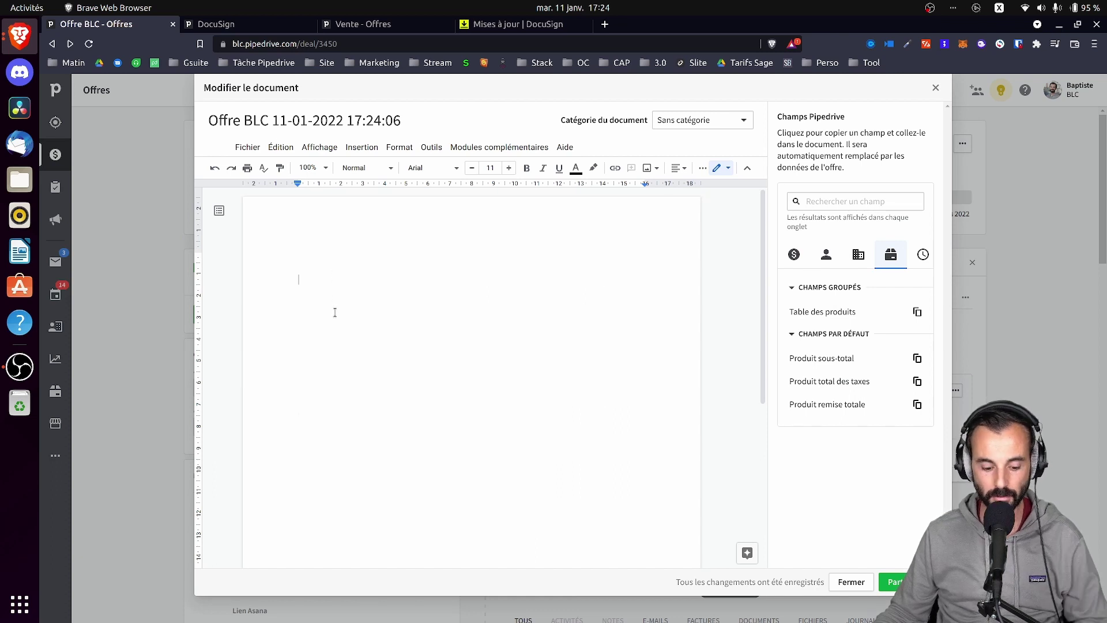
key(ctrl+v)
click(311, 257)
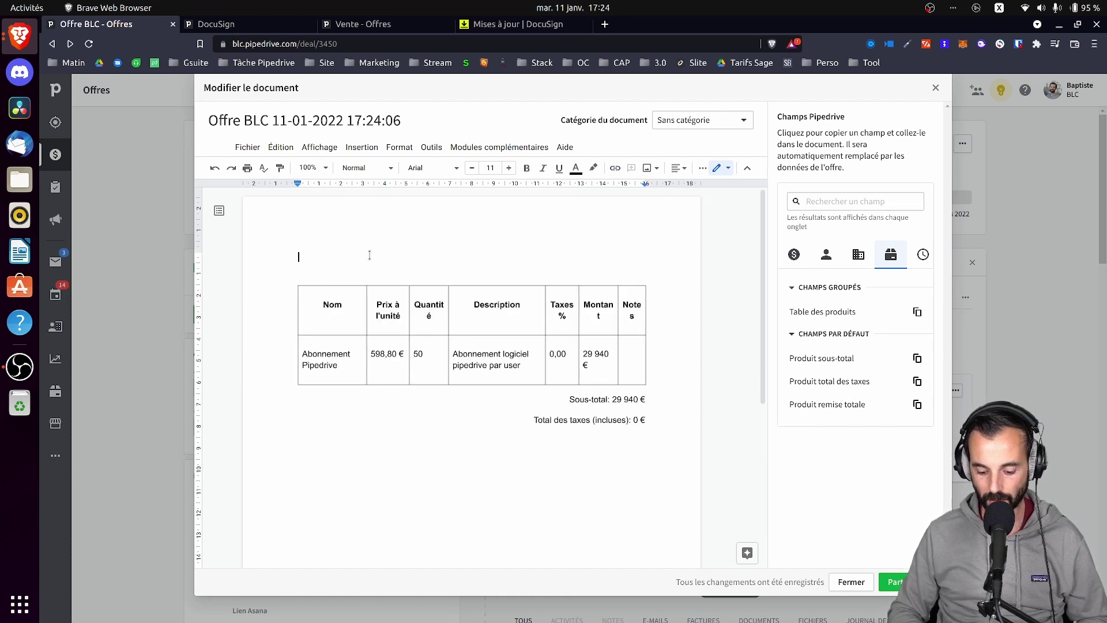
text(Client :)
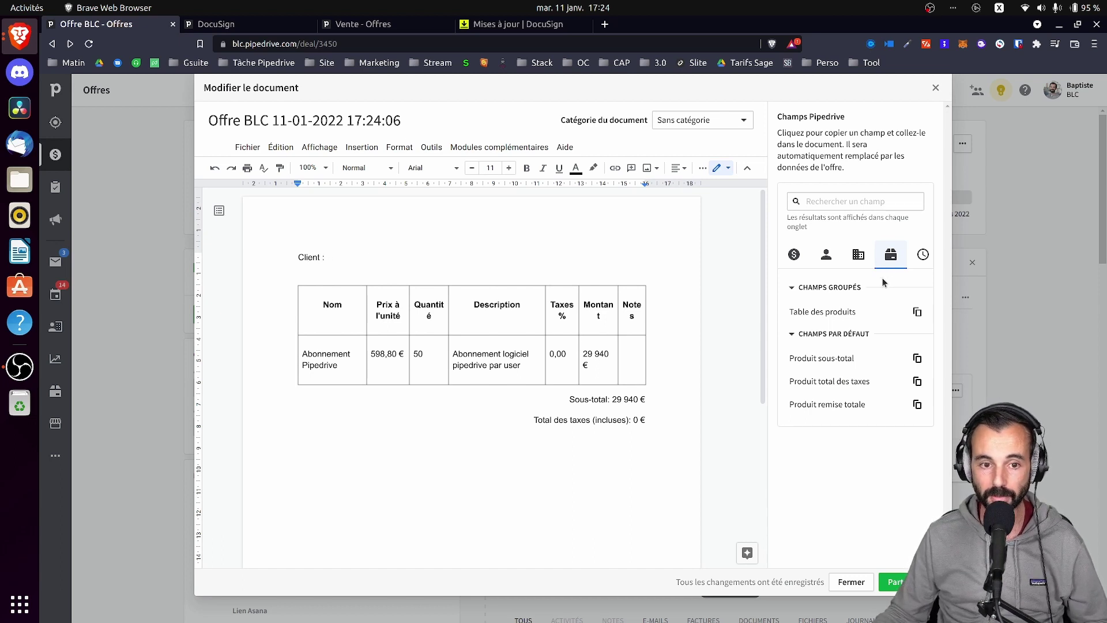
Insert the "Organisation nom" field after the "Client :" label.
scroll(381, 459, down, 3)
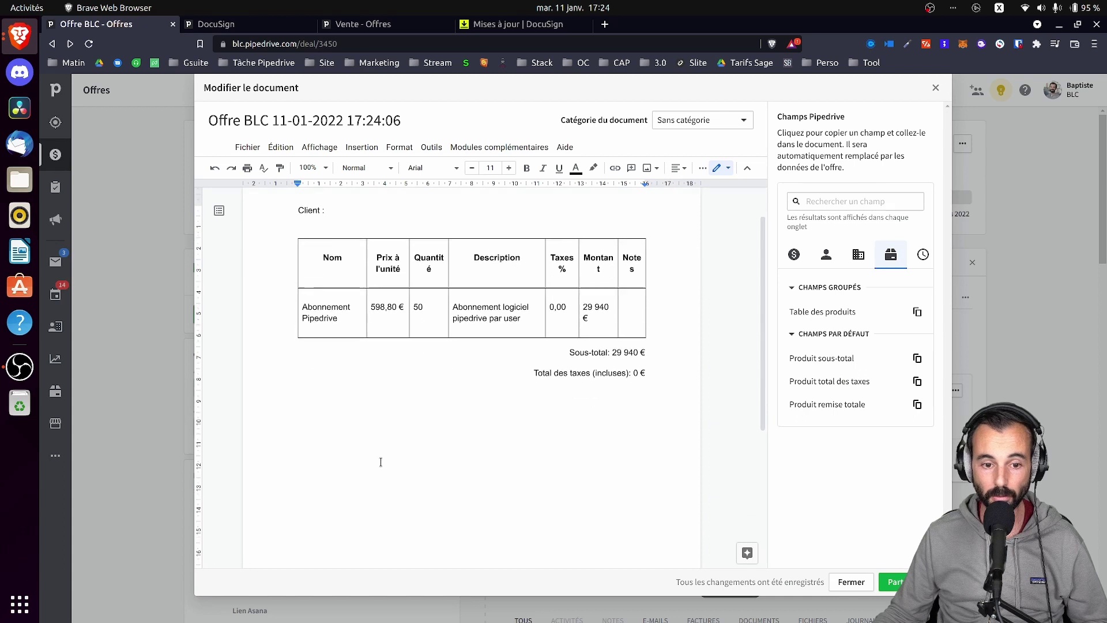
scroll(465, 428, up, 2)
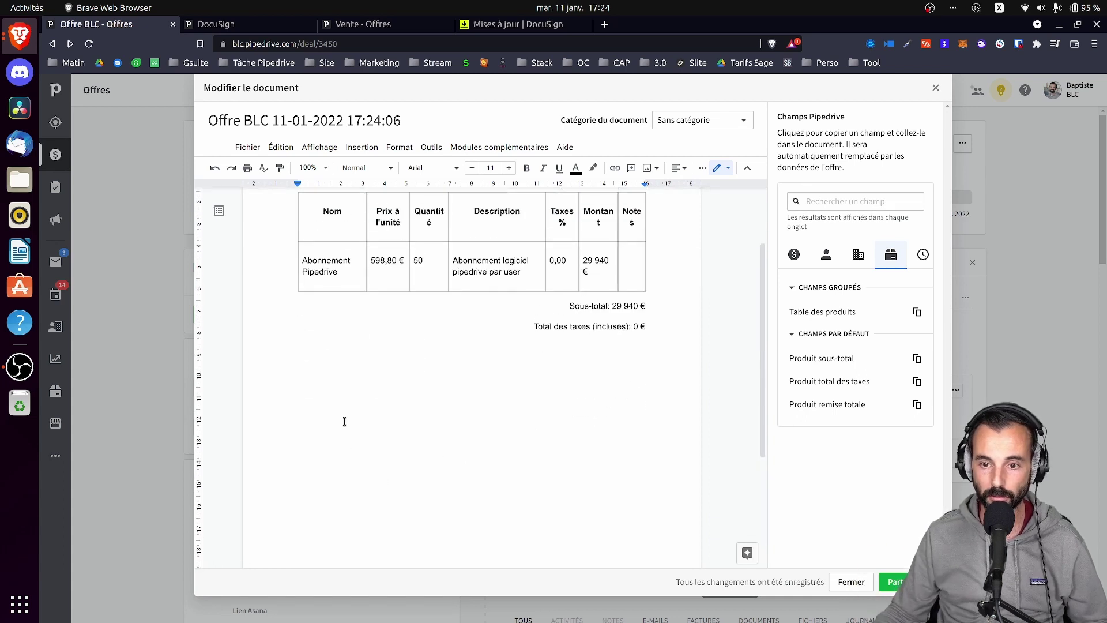
click(826, 255)
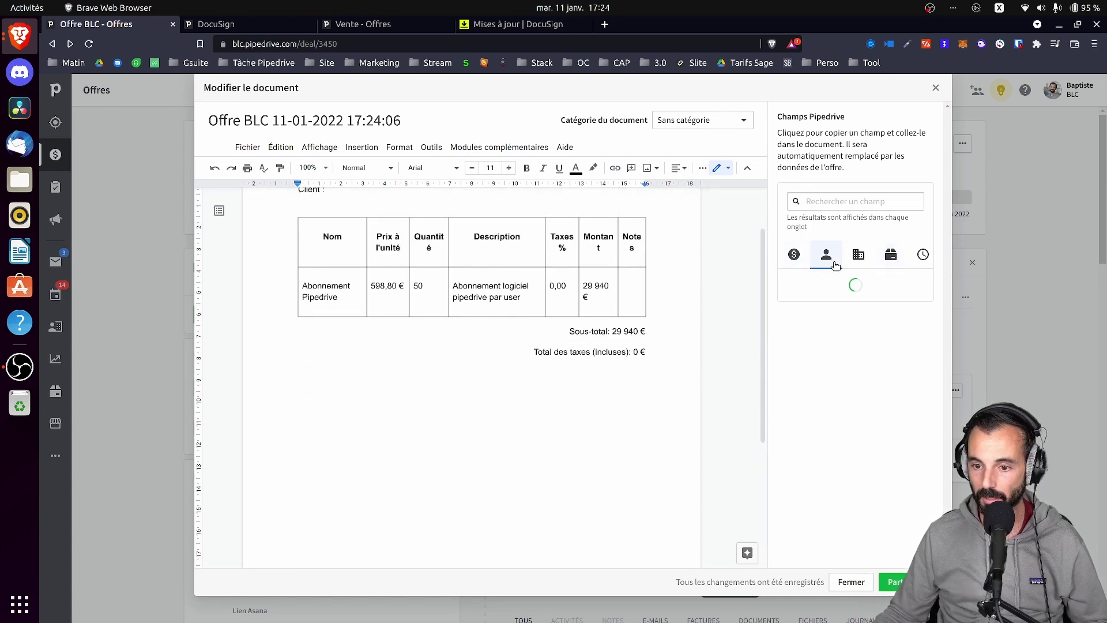
click(859, 254)
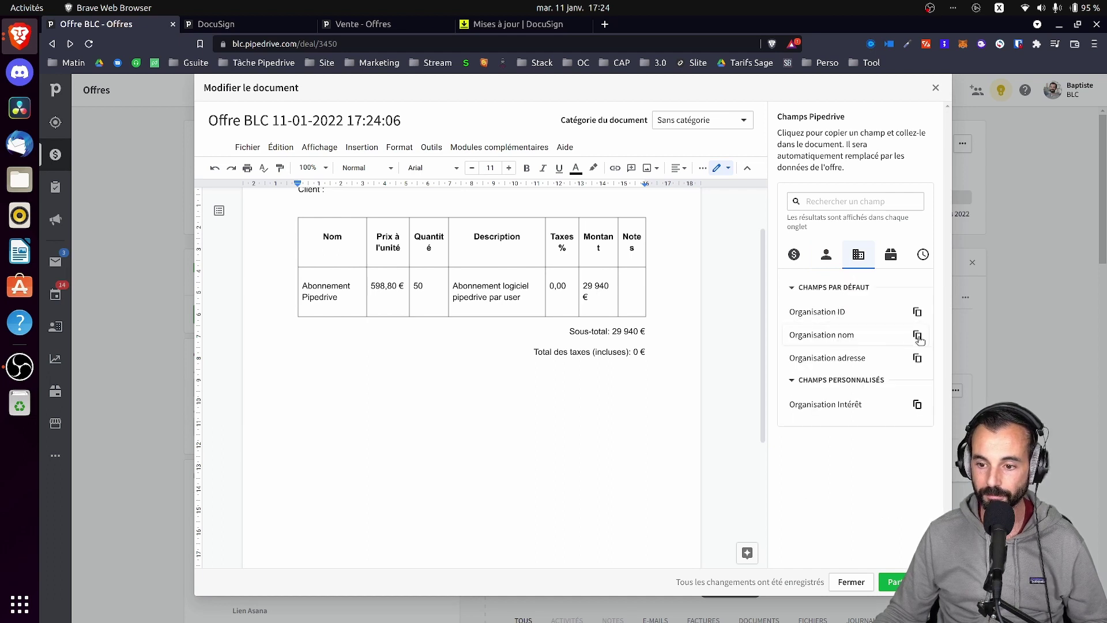
click(917, 335)
scroll(352, 287, up, 2)
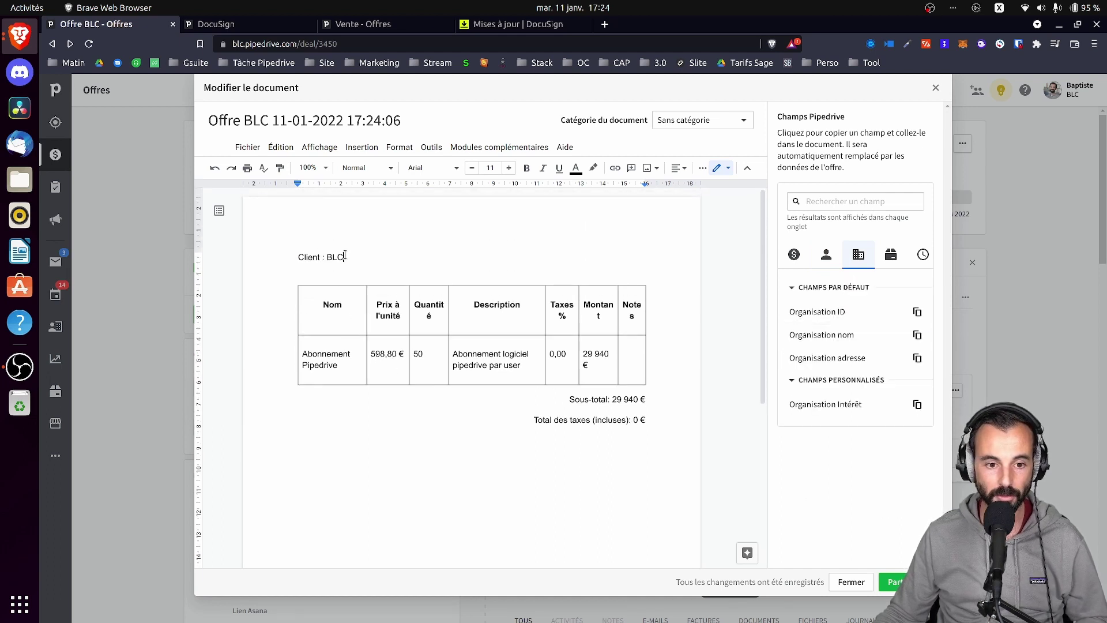
Format the organisation name BLC as bold, size 19, in magenta.
drag(374, 260, 326, 259)
click(527, 168)
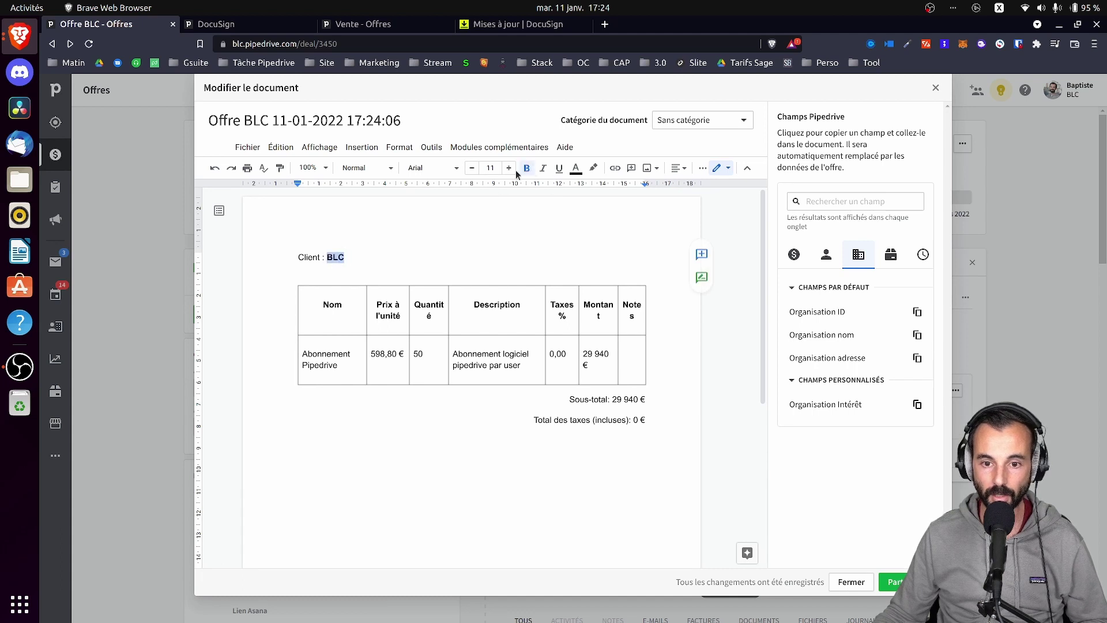
click(508, 168)
click(509, 167)
click(509, 168)
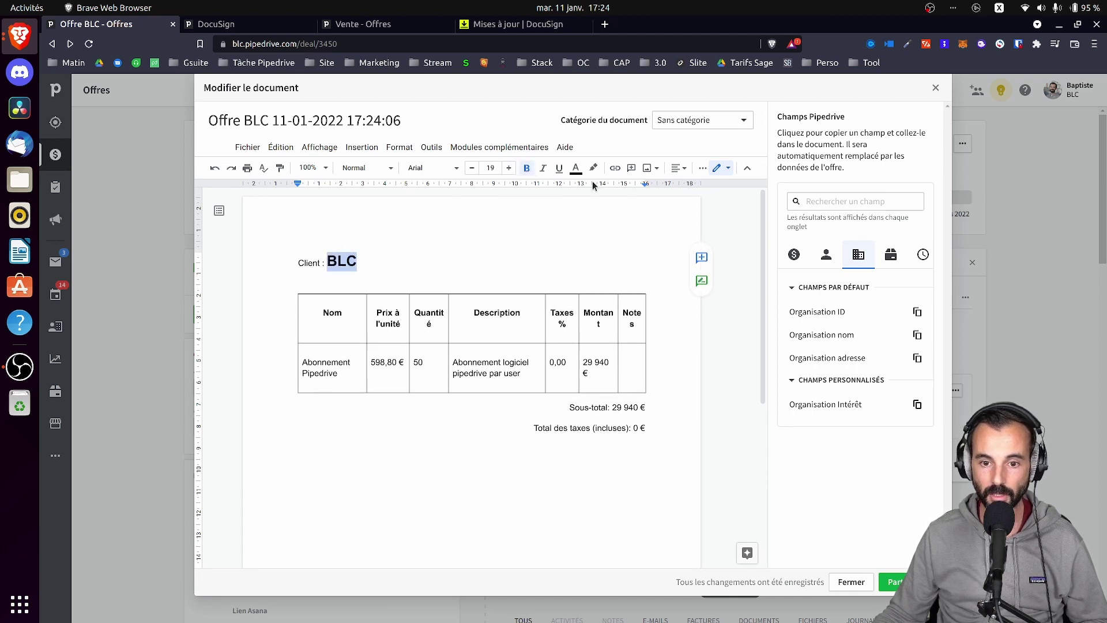
click(575, 168)
click(696, 249)
click(464, 254)
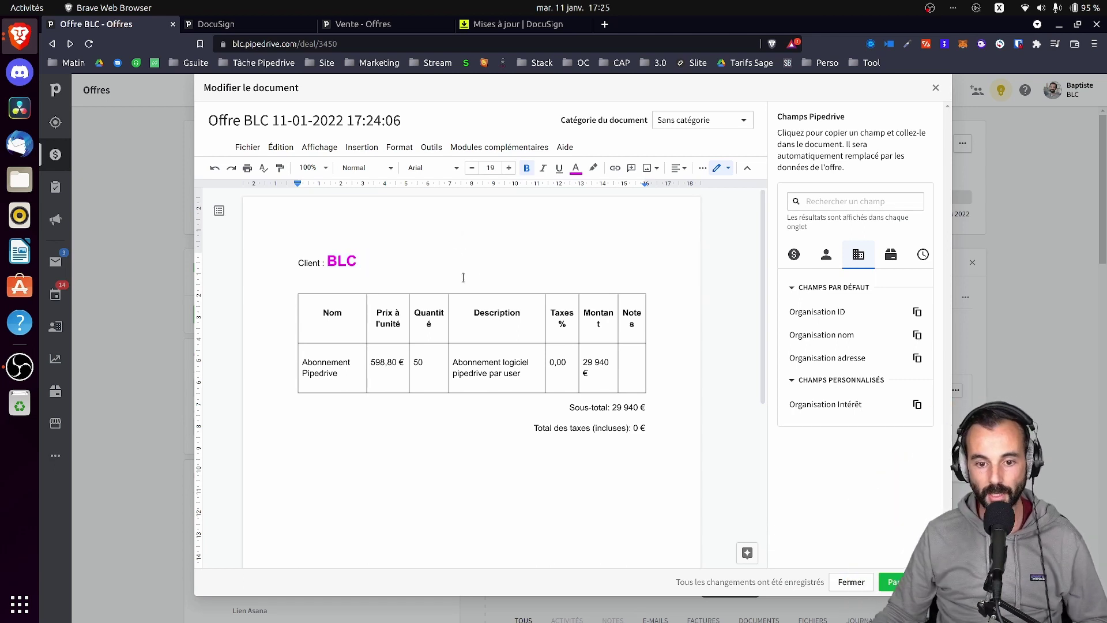
Delete the "Taxes %" column from the products table and widen the "Montant" column so its text fits on one line.
click(559, 311)
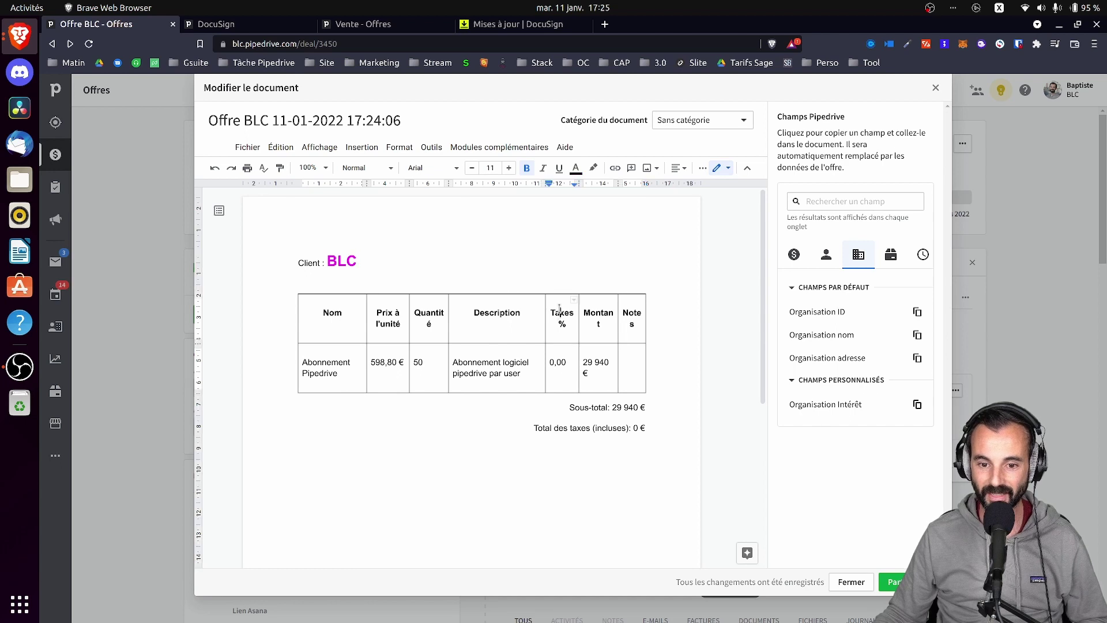
right_click(559, 313)
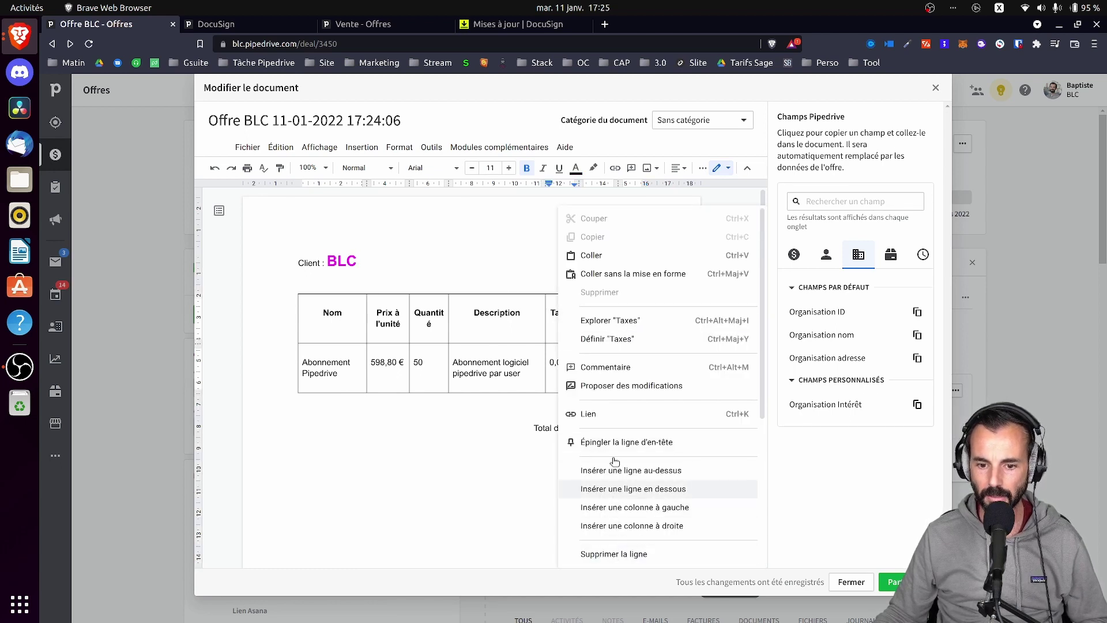
click(545, 477)
right_click(557, 341)
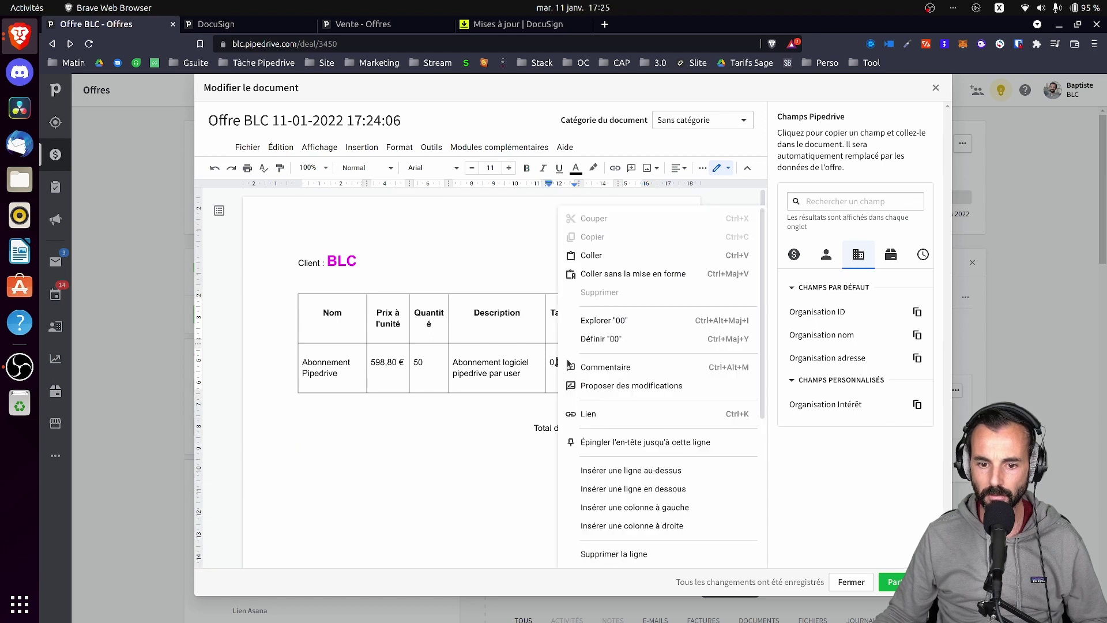
scroll(692, 474, down, 2)
click(662, 483)
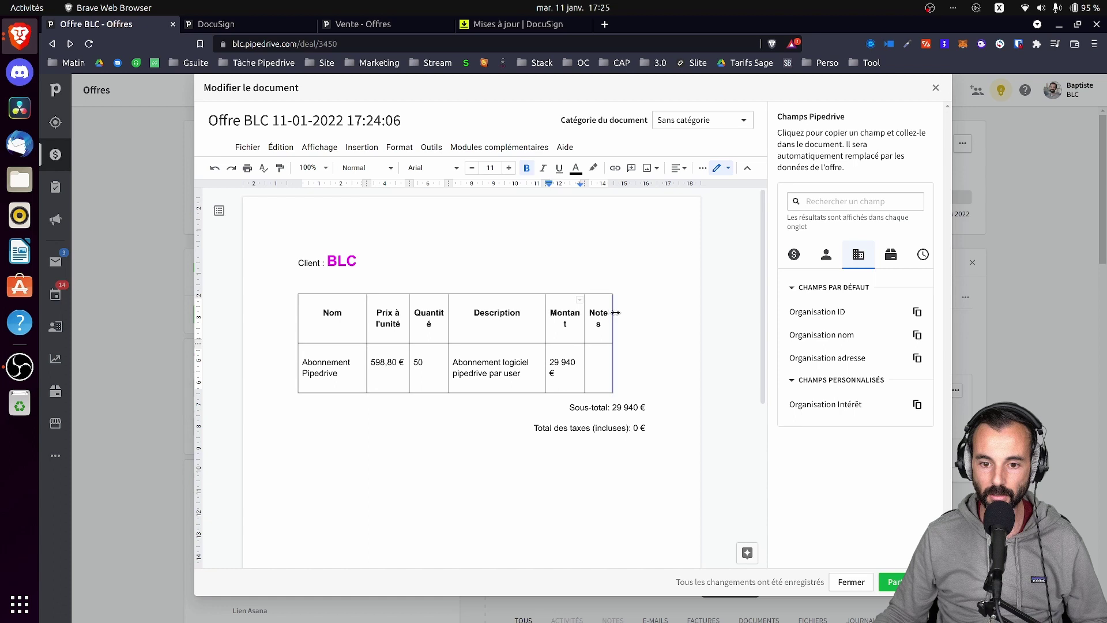
drag(585, 316, 596, 316)
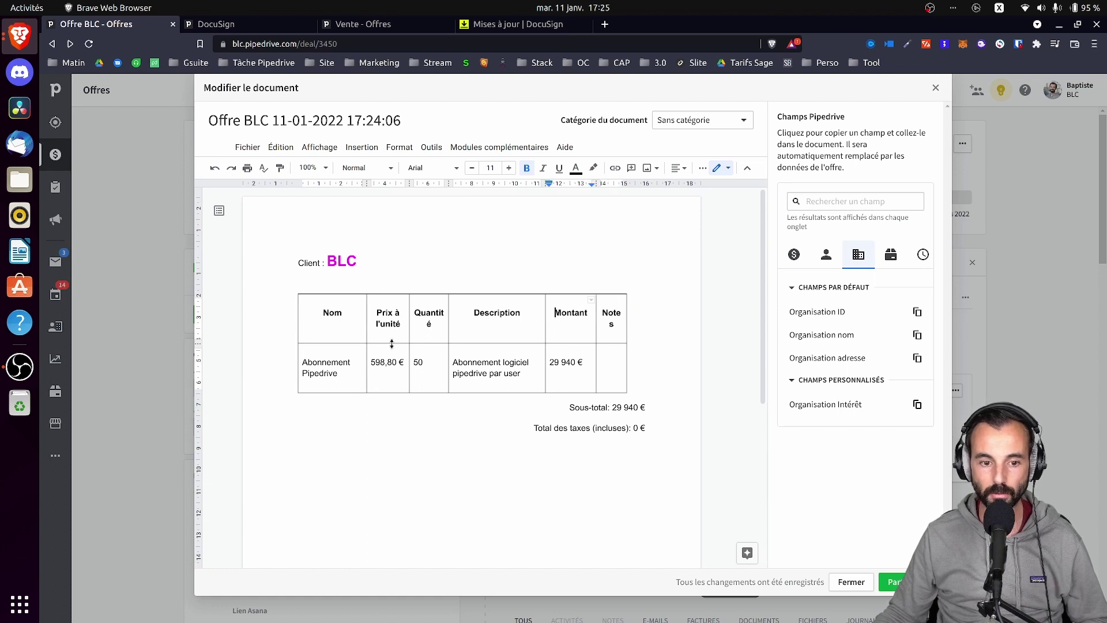
Add a line "Nom prénom :" below the client line, followed by the "Personne nom et prénoms" field.
scroll(319, 322, down, 5)
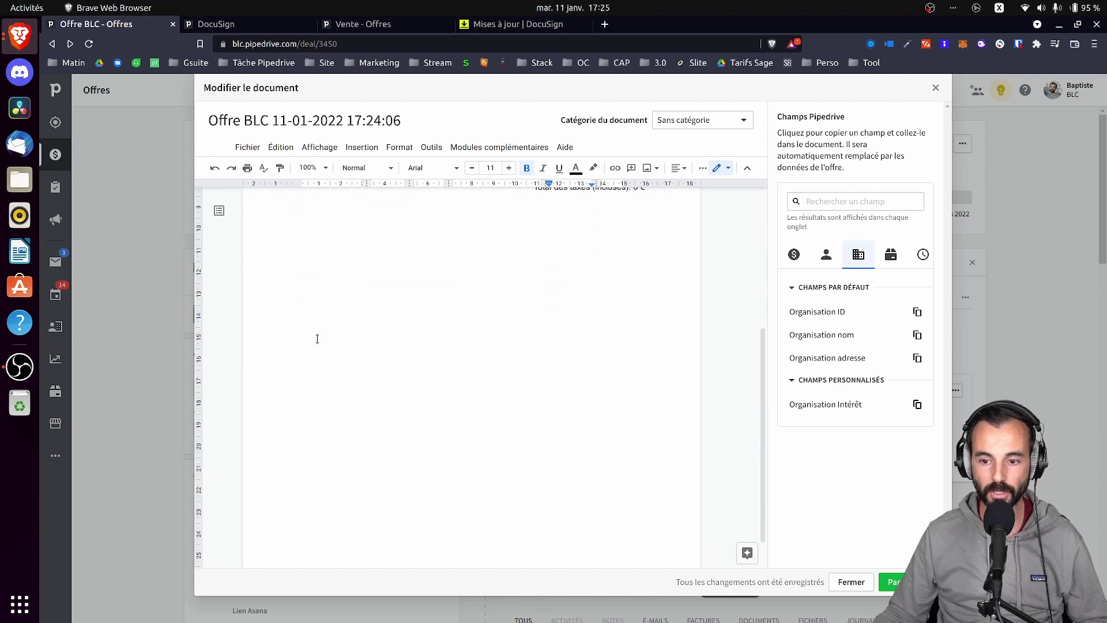
scroll(317, 338, up, 5)
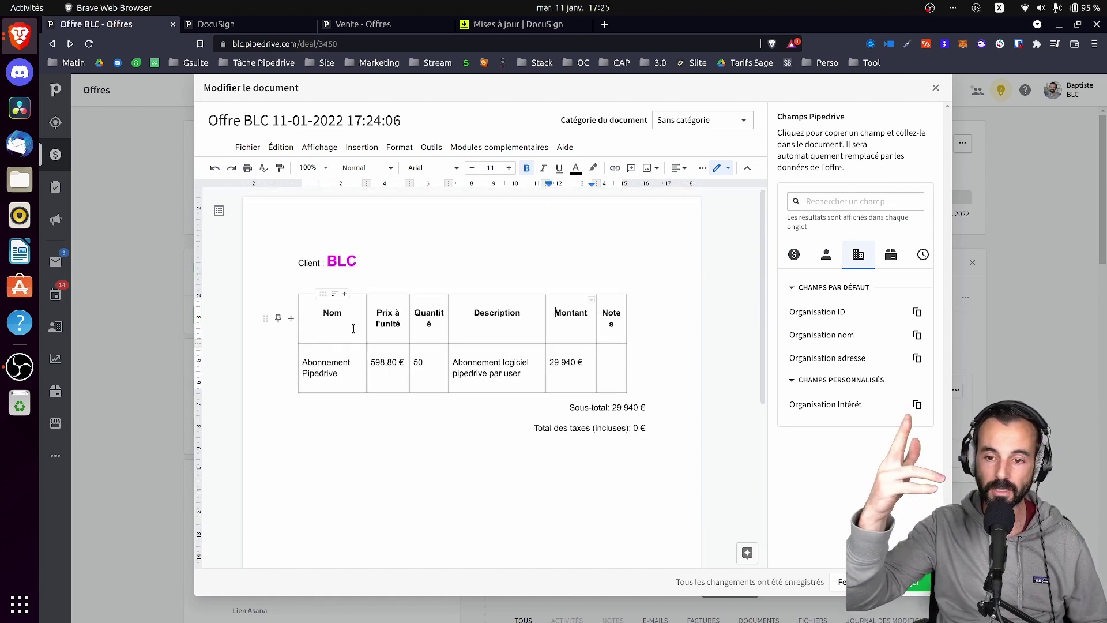
click(399, 259)
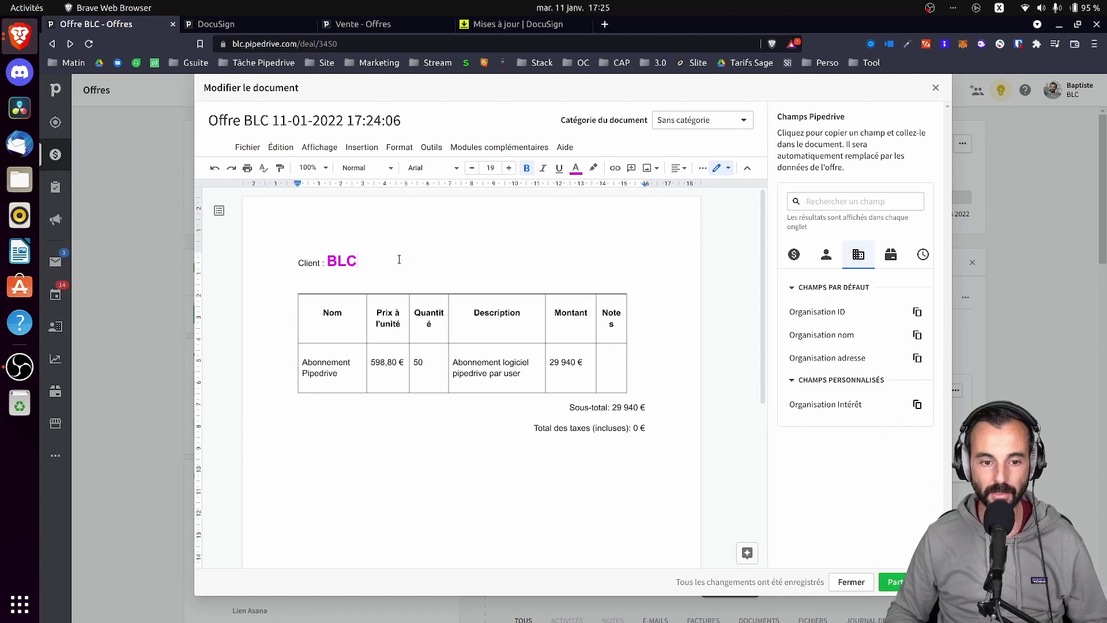
key(Return)
click(828, 257)
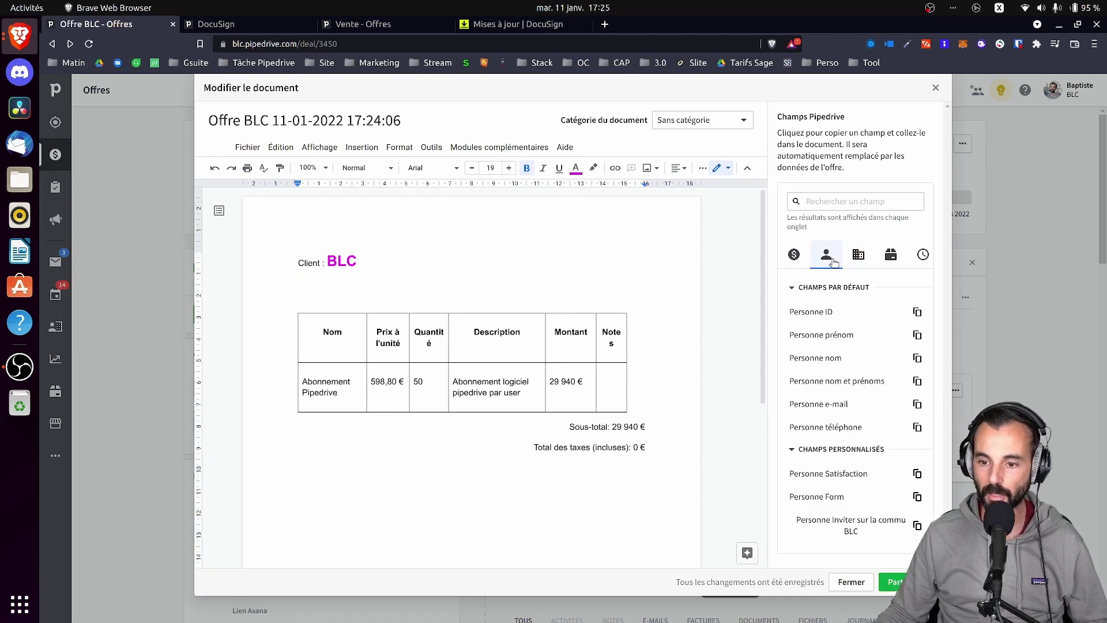
click(918, 382)
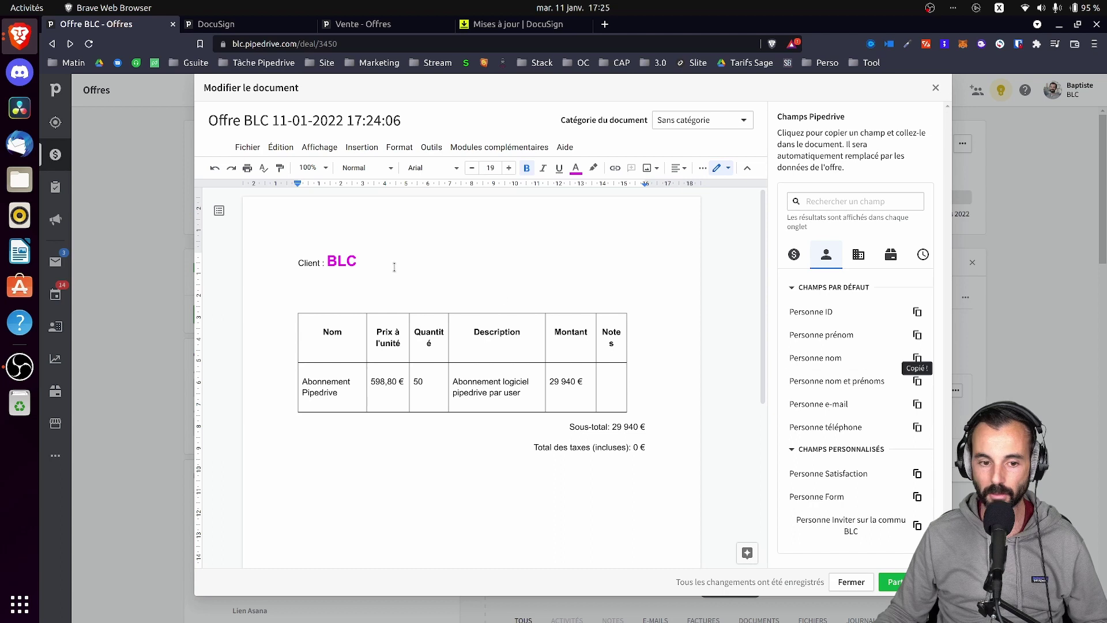
text(Nom prénom)
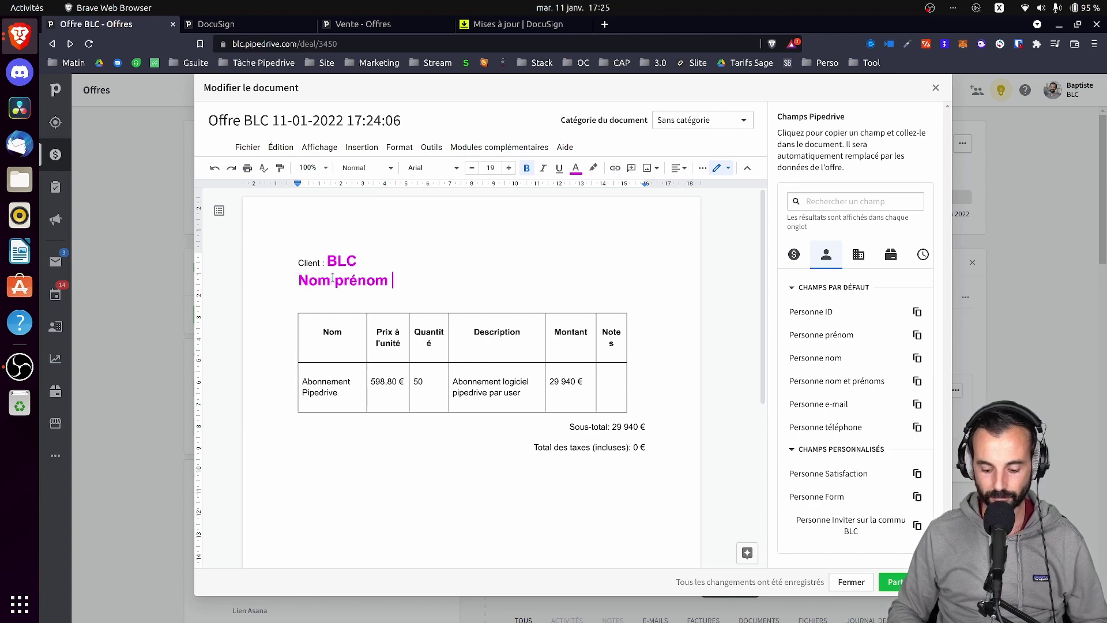
text( :)
key(ctrl+v)
key(Up)
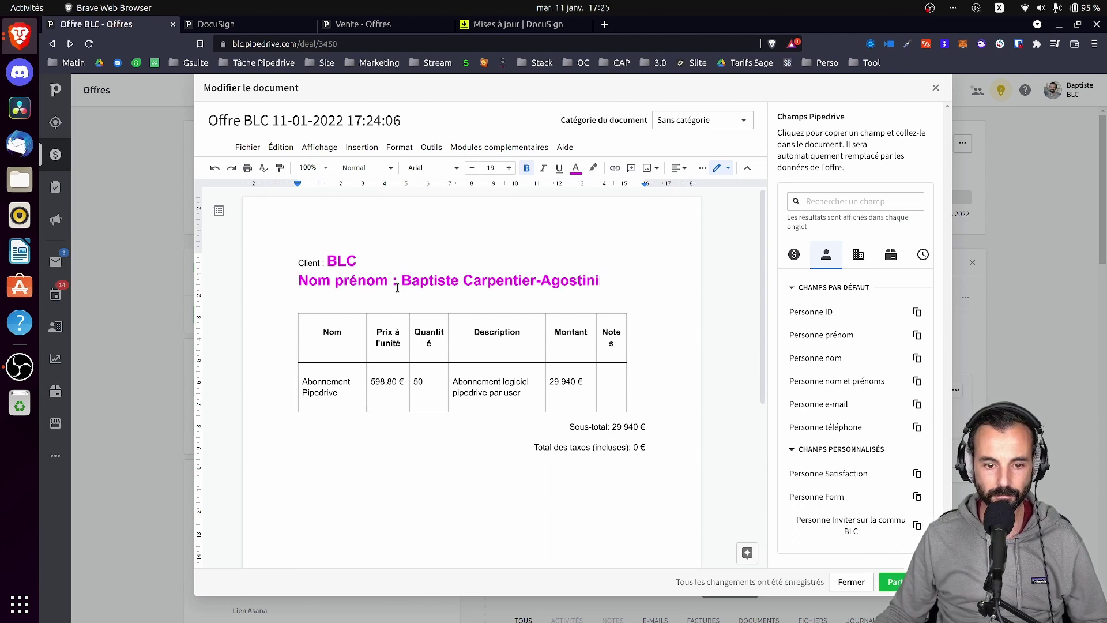
Clear the formatting of the "Nom prénom :" label, leaving the person's name formatted.
drag(397, 284, 299, 281)
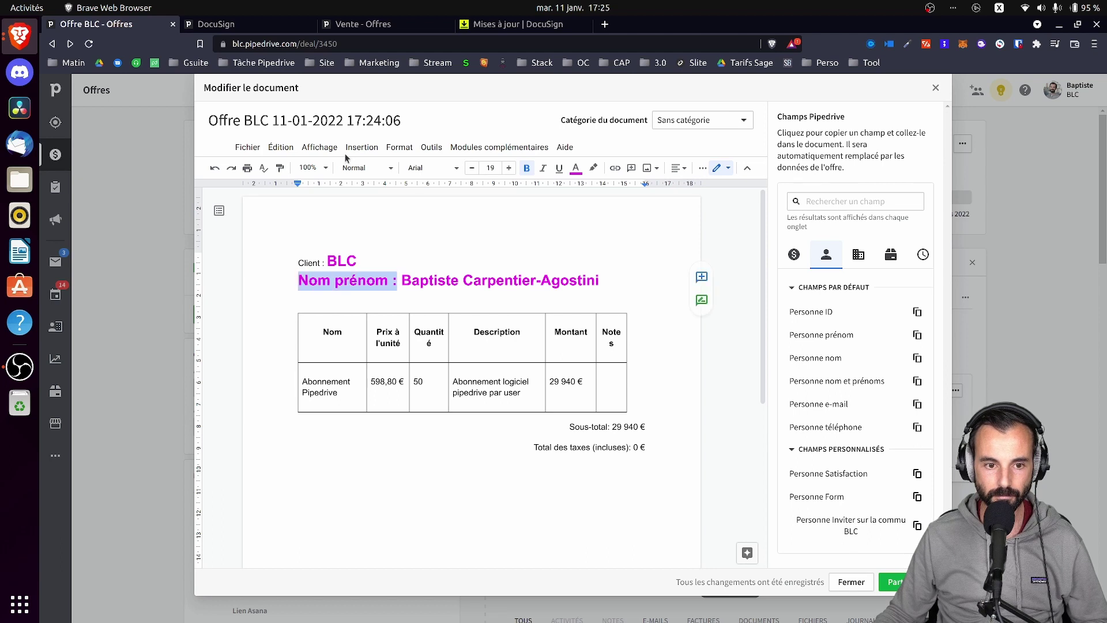
click(319, 148)
mouse_move(405, 151)
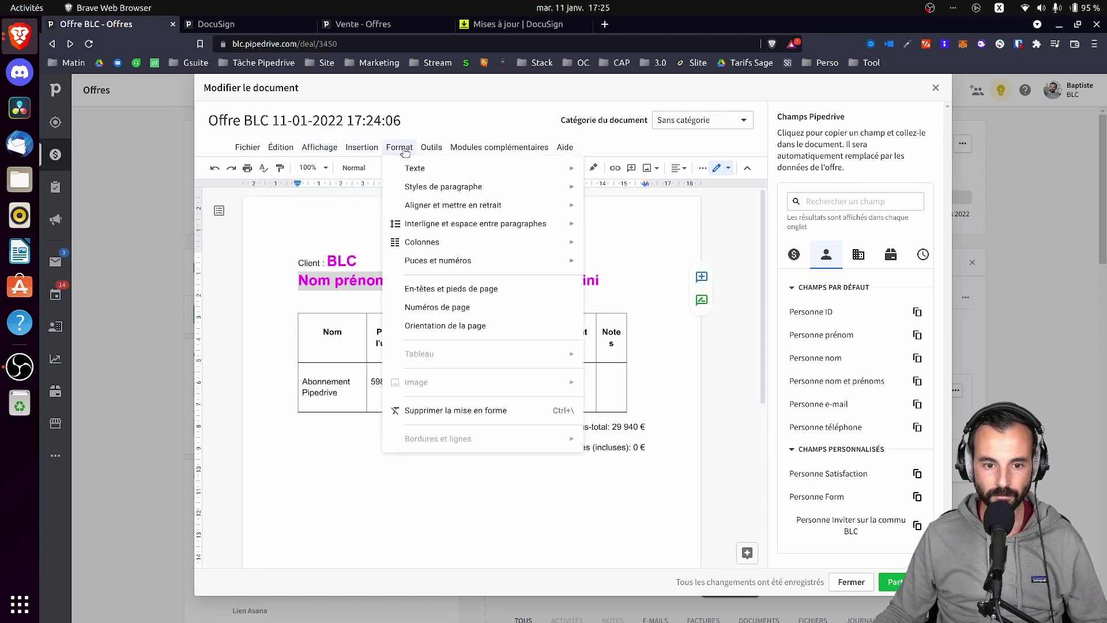
click(480, 411)
click(361, 260)
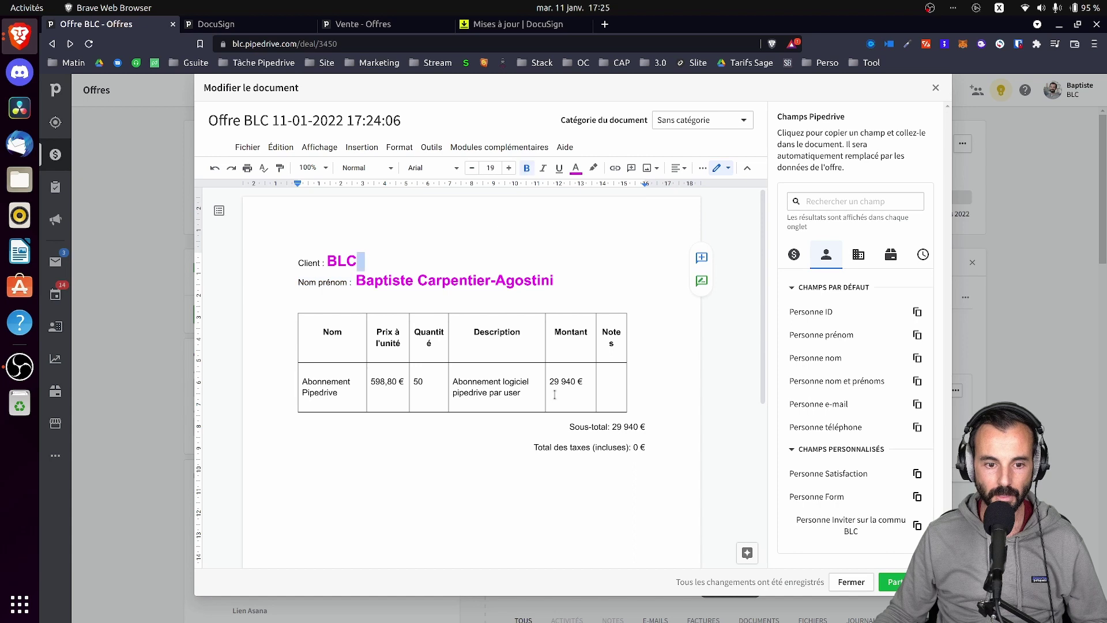
Shorten the "Quantité" column header in the products table to "Qté".
scroll(517, 363, down, 5)
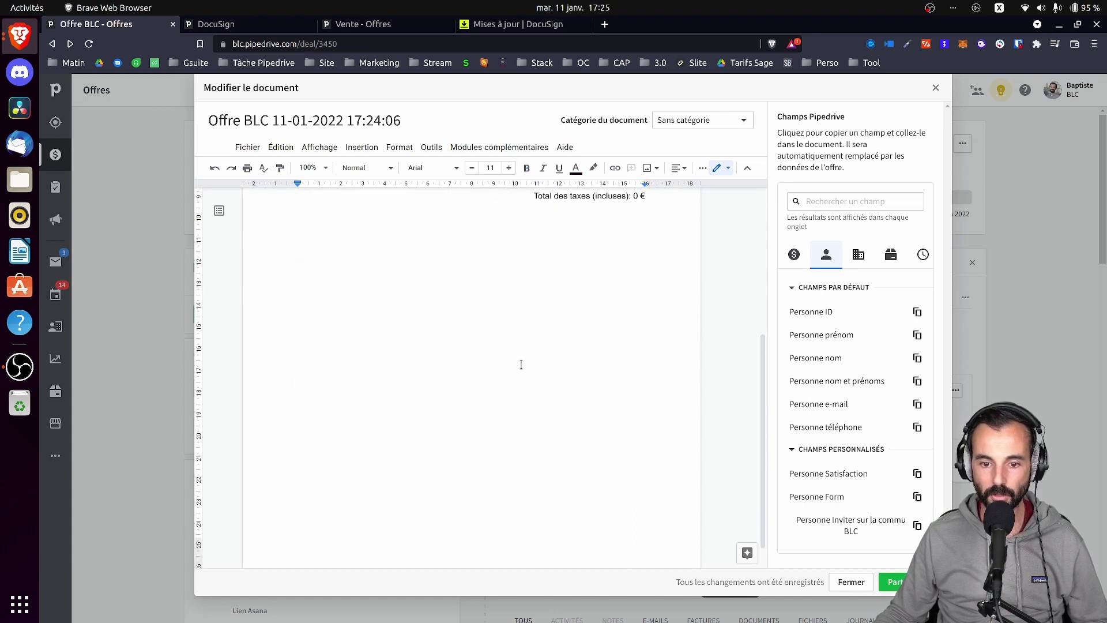
scroll(520, 365, up, 5)
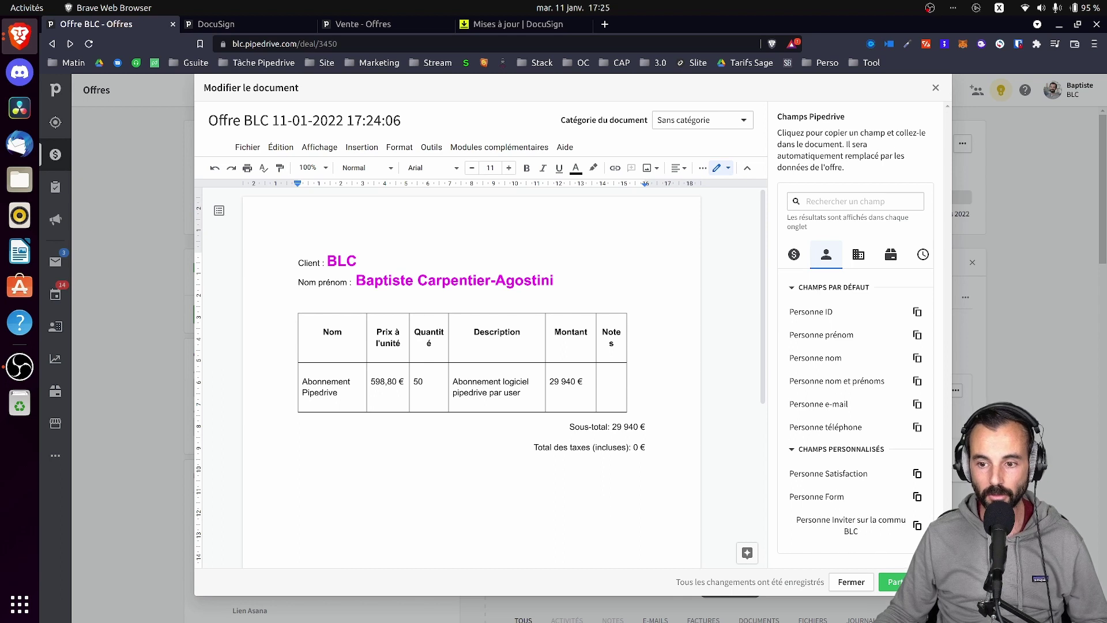
click(910, 582)
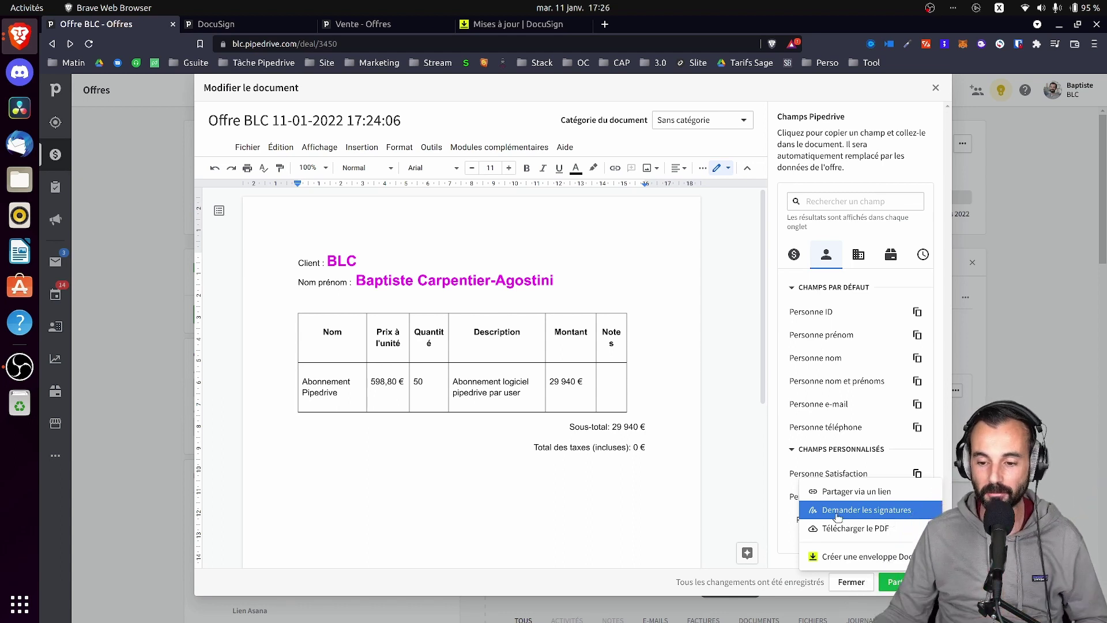
click(431, 334)
double_click(431, 334)
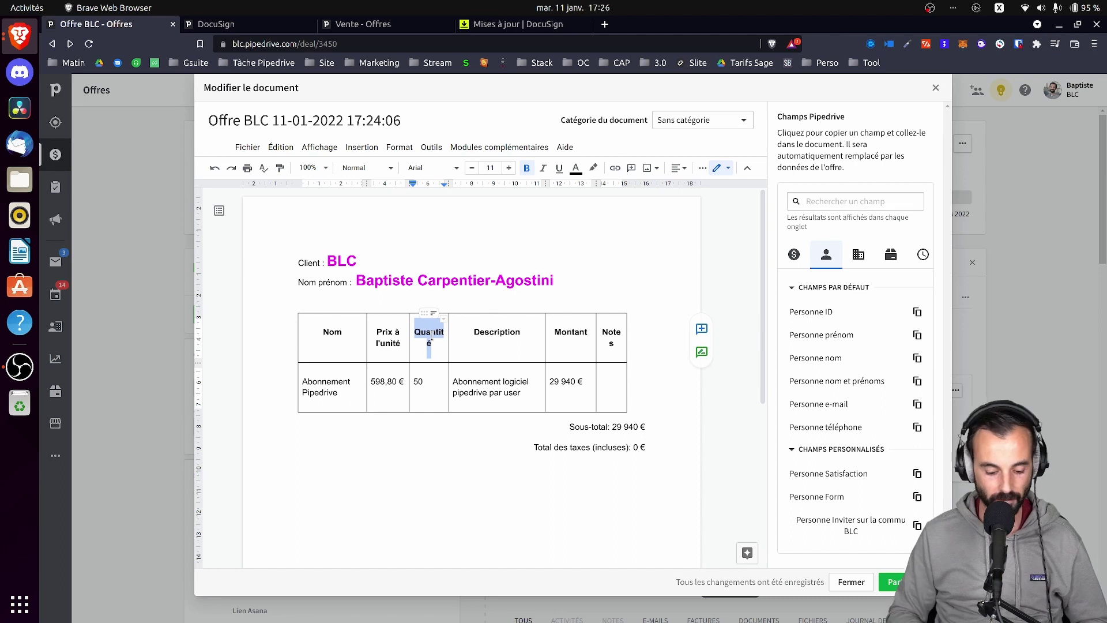
text(Qté)
Start the signature request for the finished document, review its preview, and continue to the recipients.
click(894, 581)
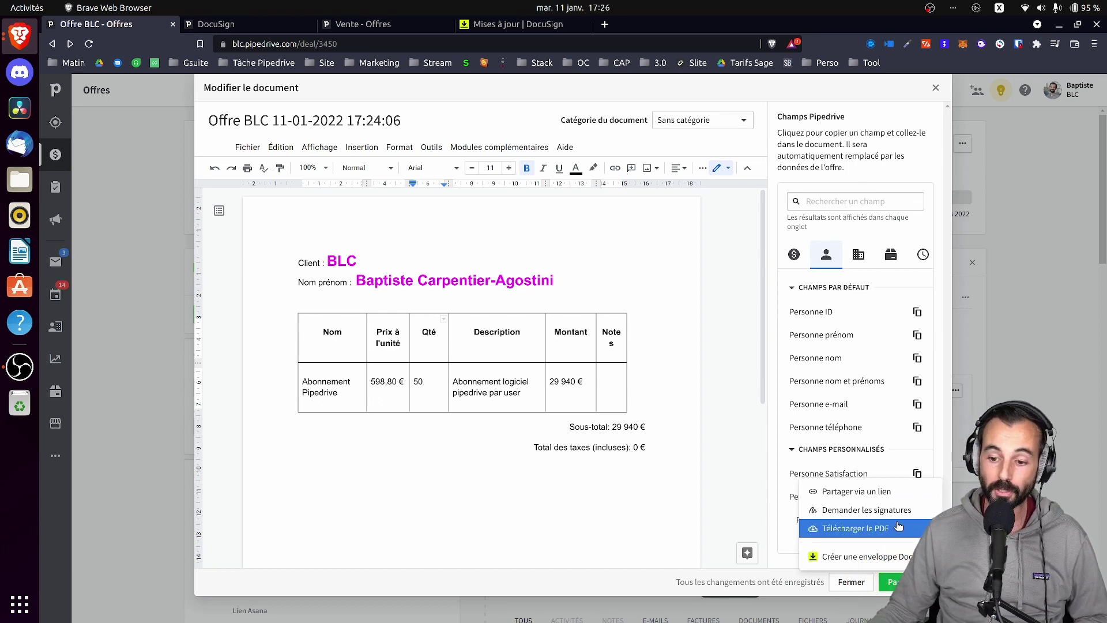
click(877, 557)
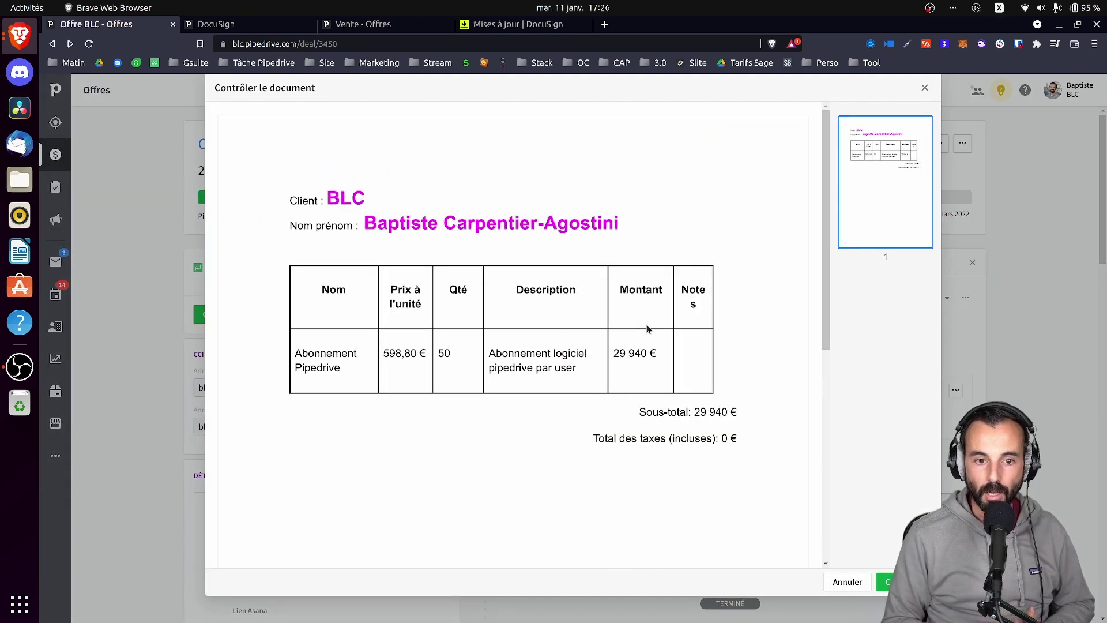
scroll(741, 235, down, 5)
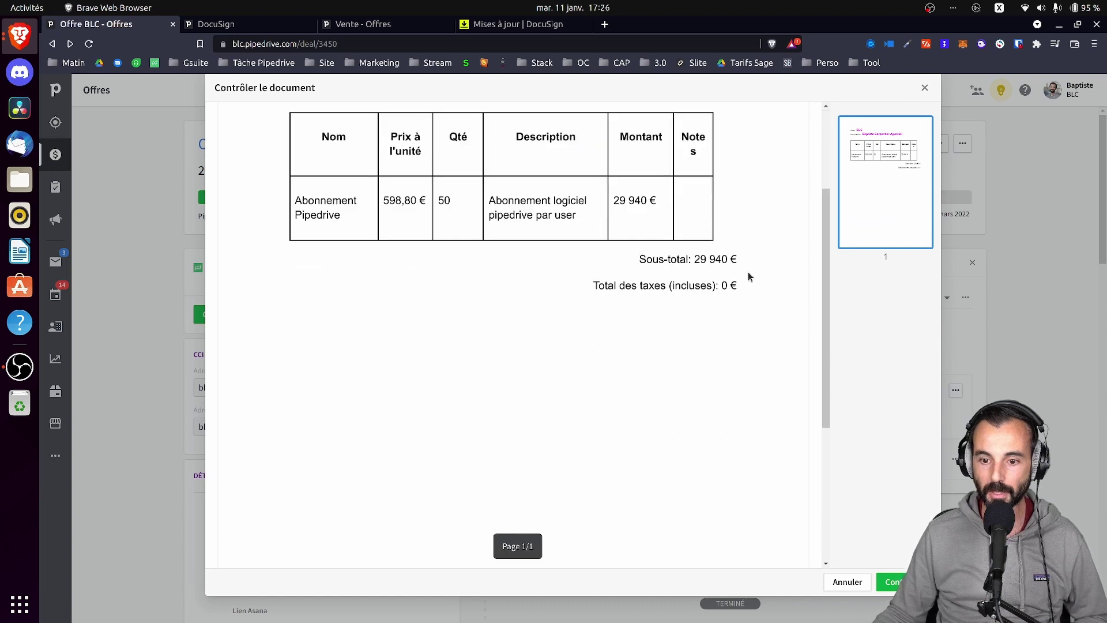
scroll(738, 318, up, 5)
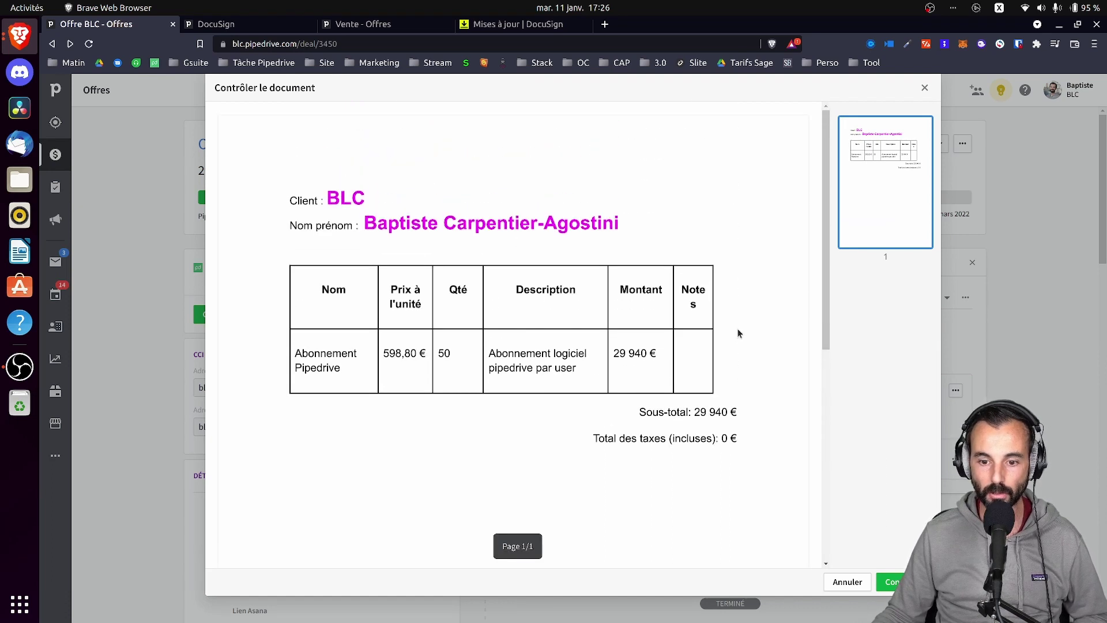
click(893, 581)
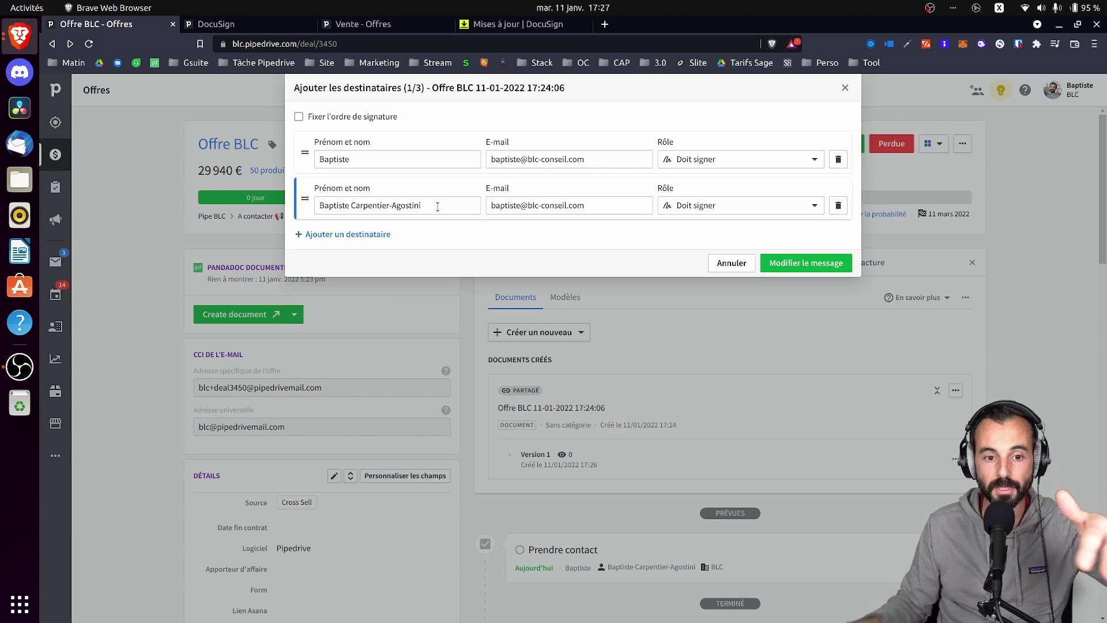
Try fixing the signing order for the two recipients.
click(392, 206)
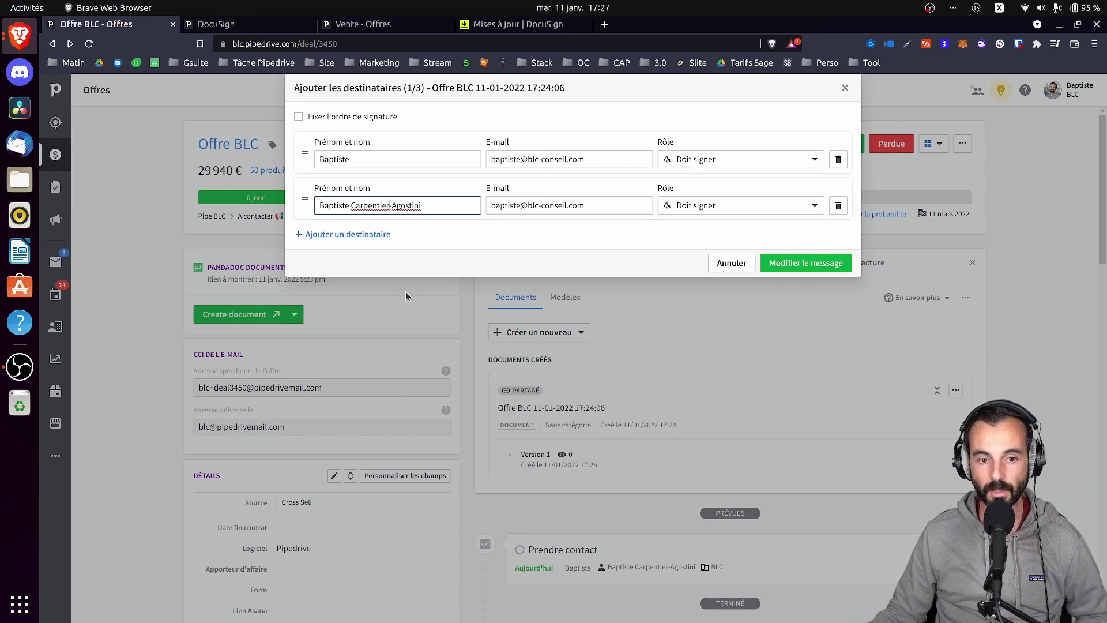
click(397, 160)
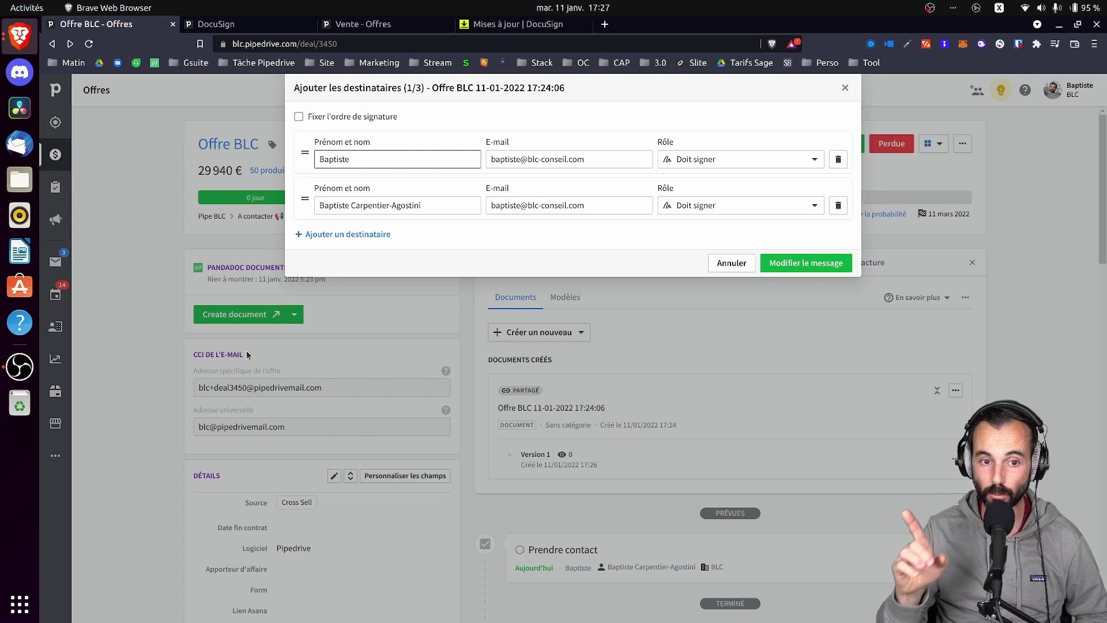
click(330, 116)
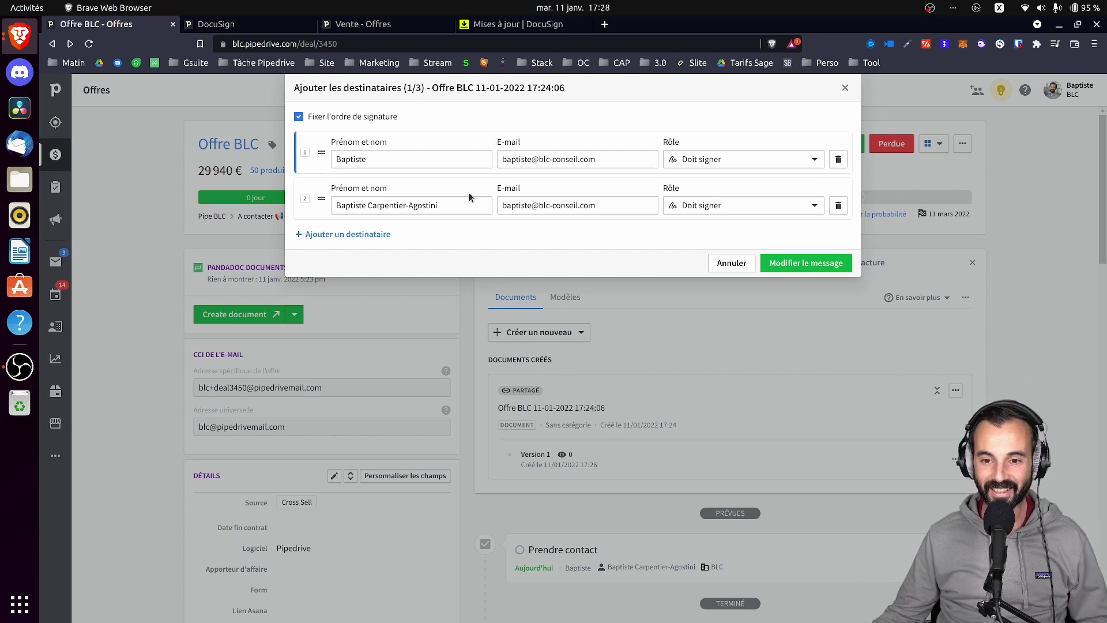
click(298, 117)
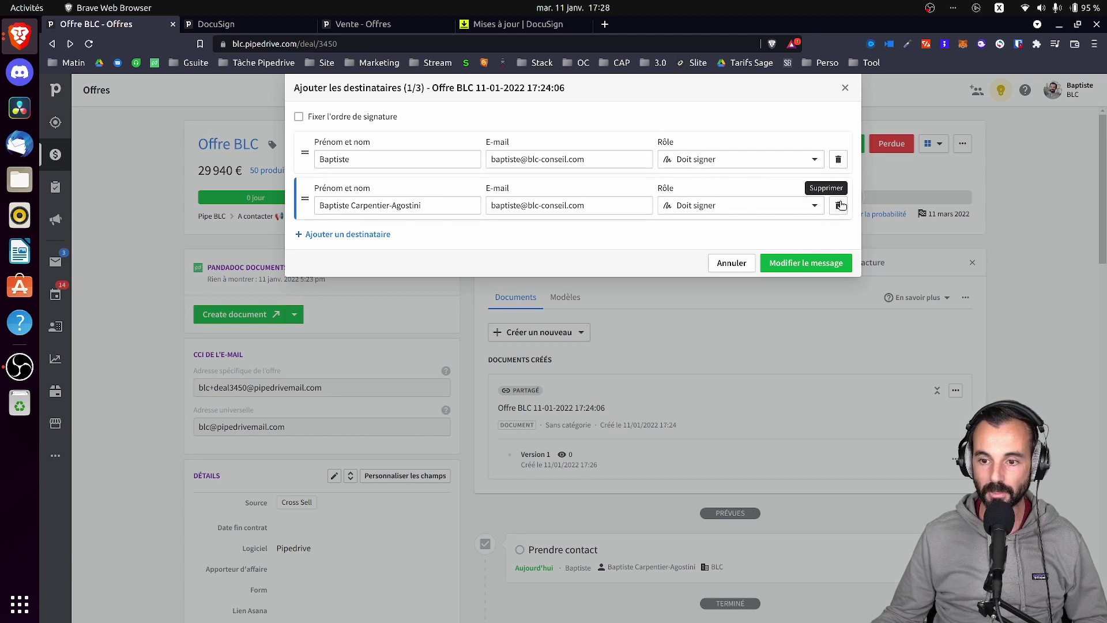
Check the role options of the first recipient and delete the second recipient from the signature request.
click(808, 163)
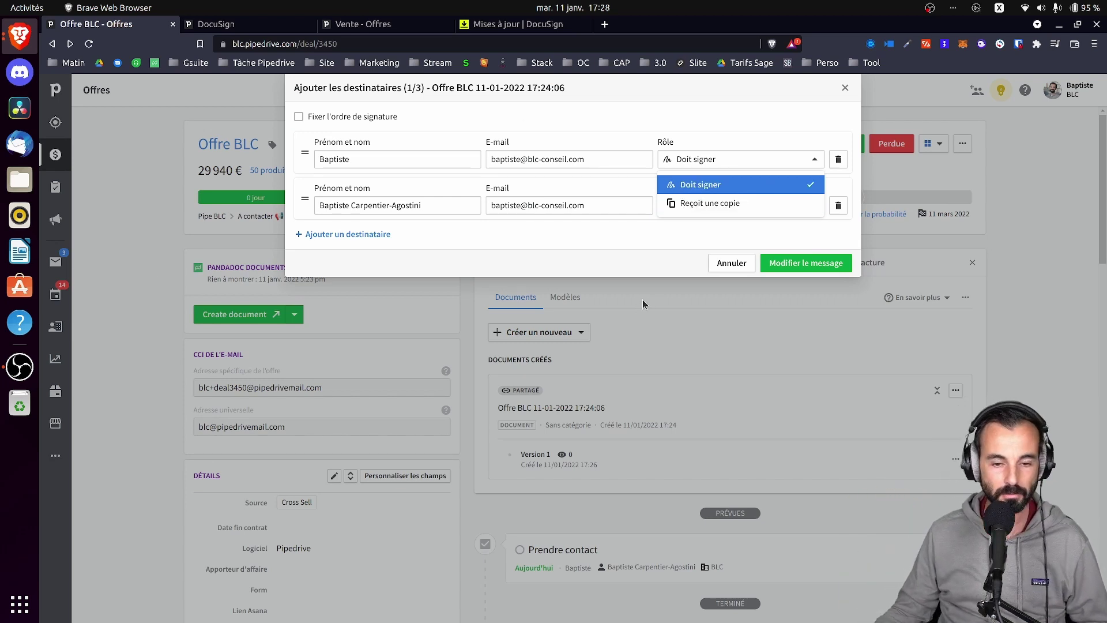
click(643, 240)
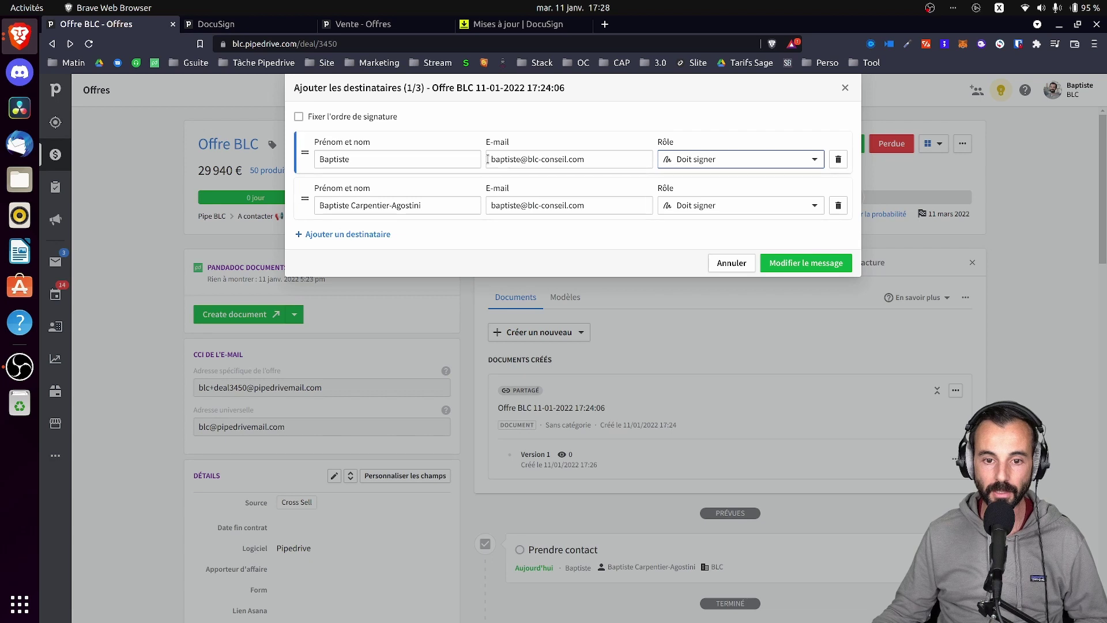
drag(487, 159, 602, 160)
drag(591, 205, 666, 162)
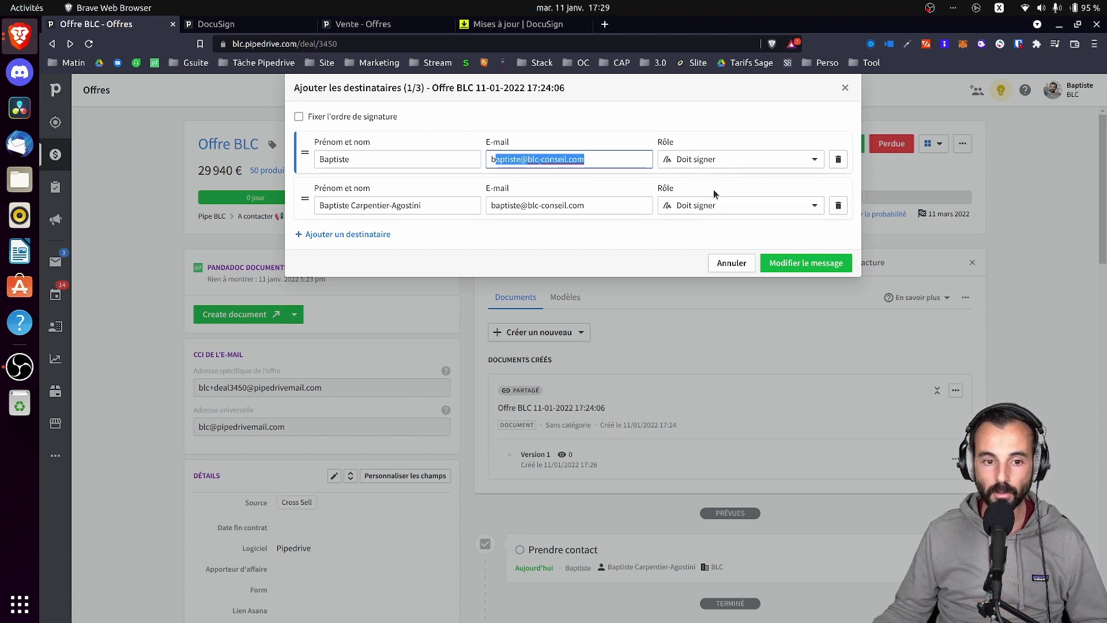
click(838, 206)
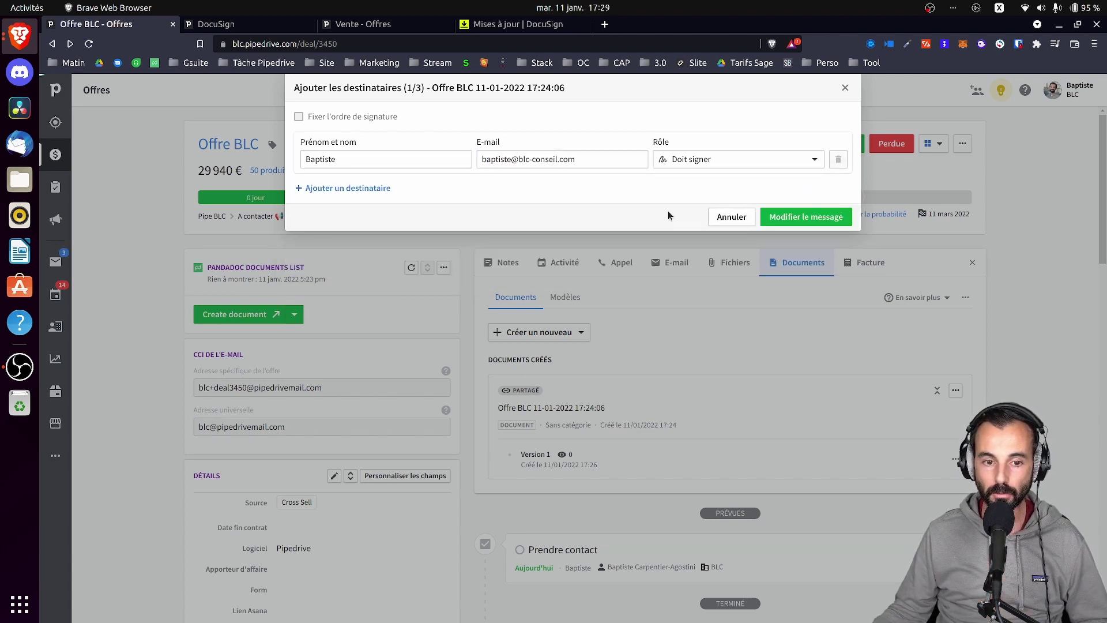
Try adding a second recipient with the role "Reçoit une copie" and delete the empty entry.
click(351, 189)
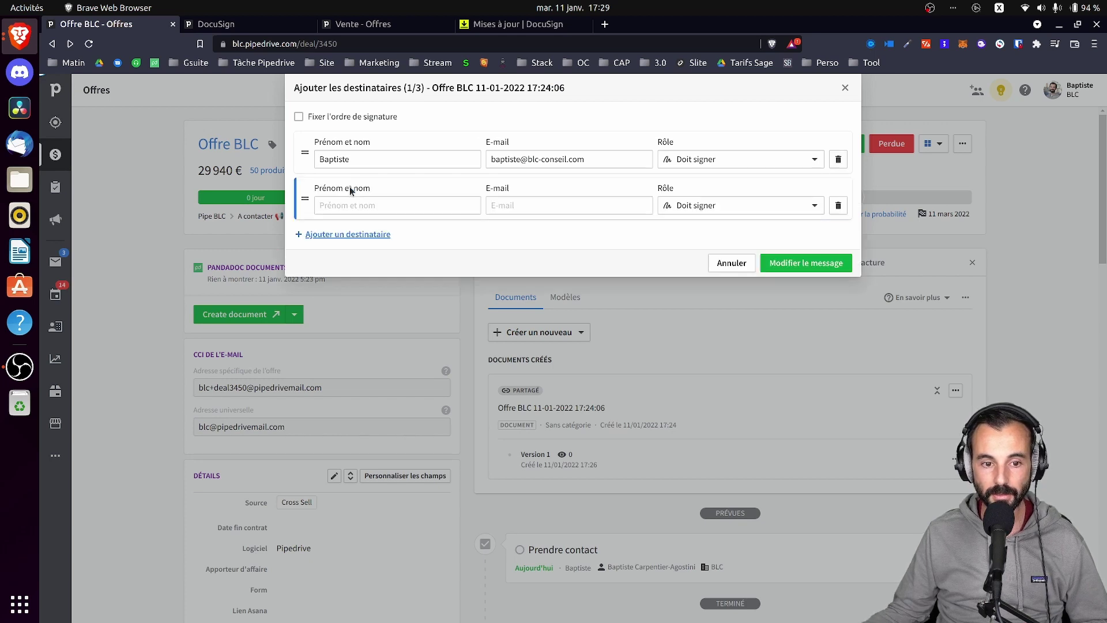
click(385, 210)
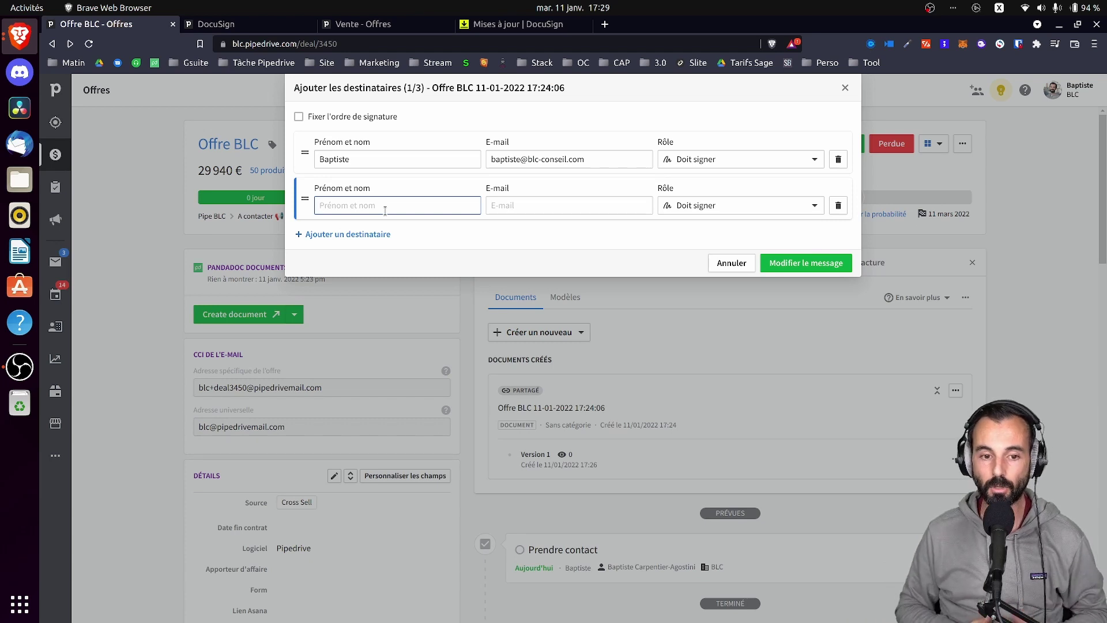
click(720, 205)
click(721, 249)
click(426, 202)
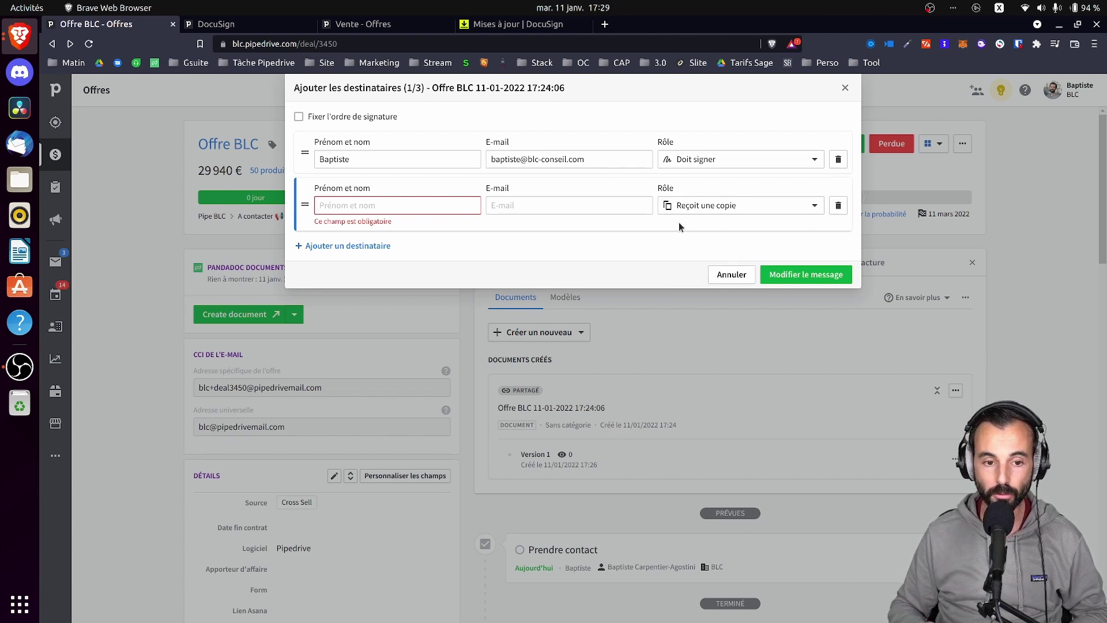
click(838, 206)
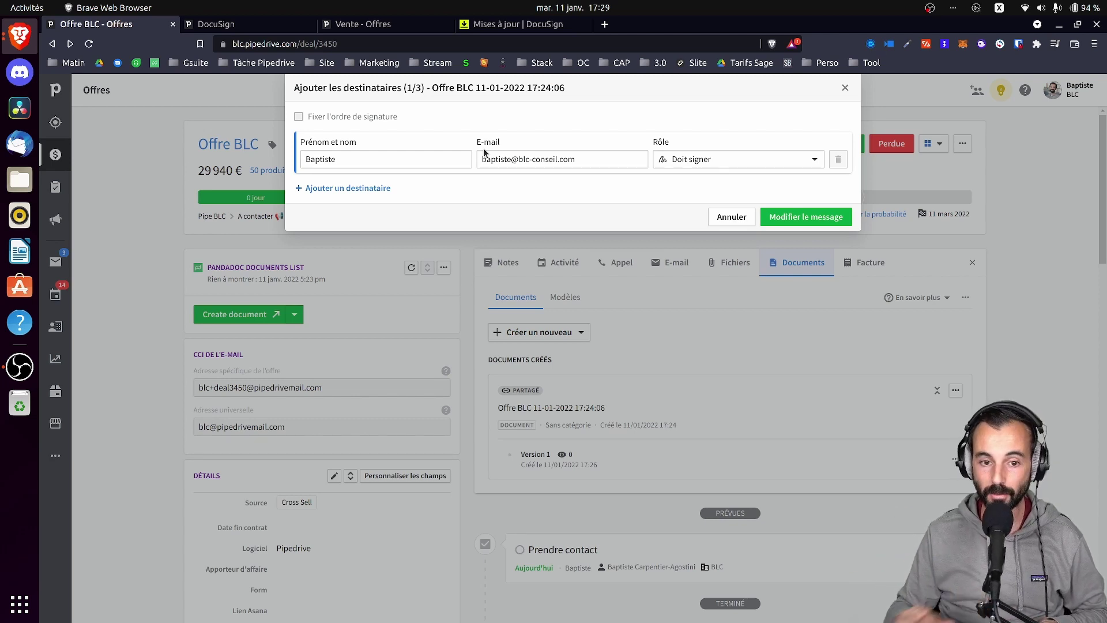
Continue to the message and set the e-mail subject to "BLC - Voici le devis".
click(806, 218)
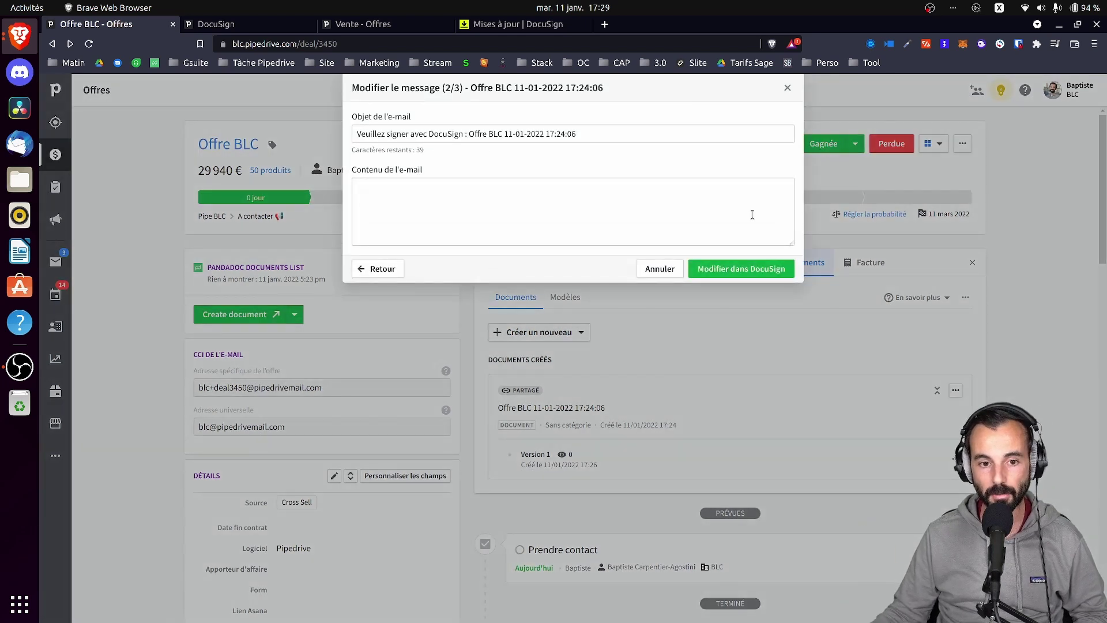
click(467, 194)
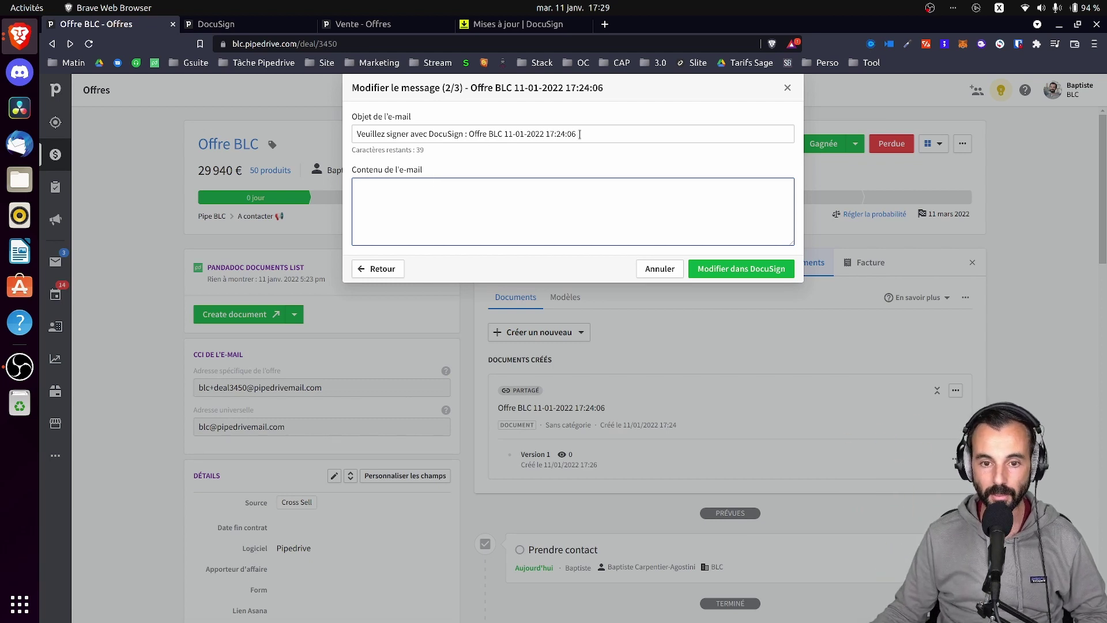
drag(580, 134, 387, 121)
text(BLC )
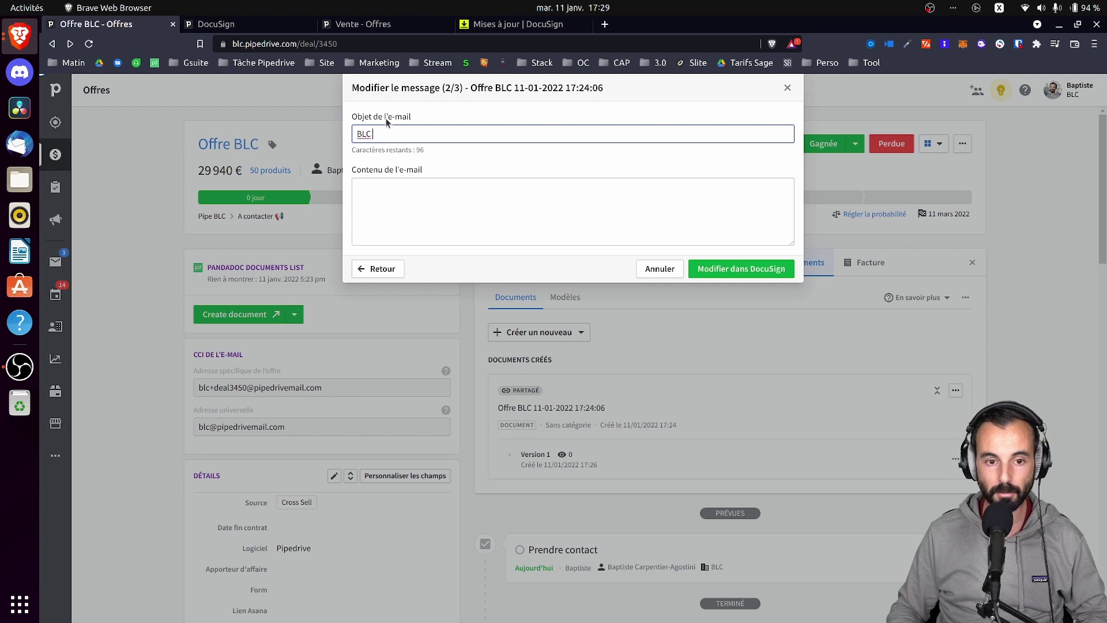
text(- Voici le devis)
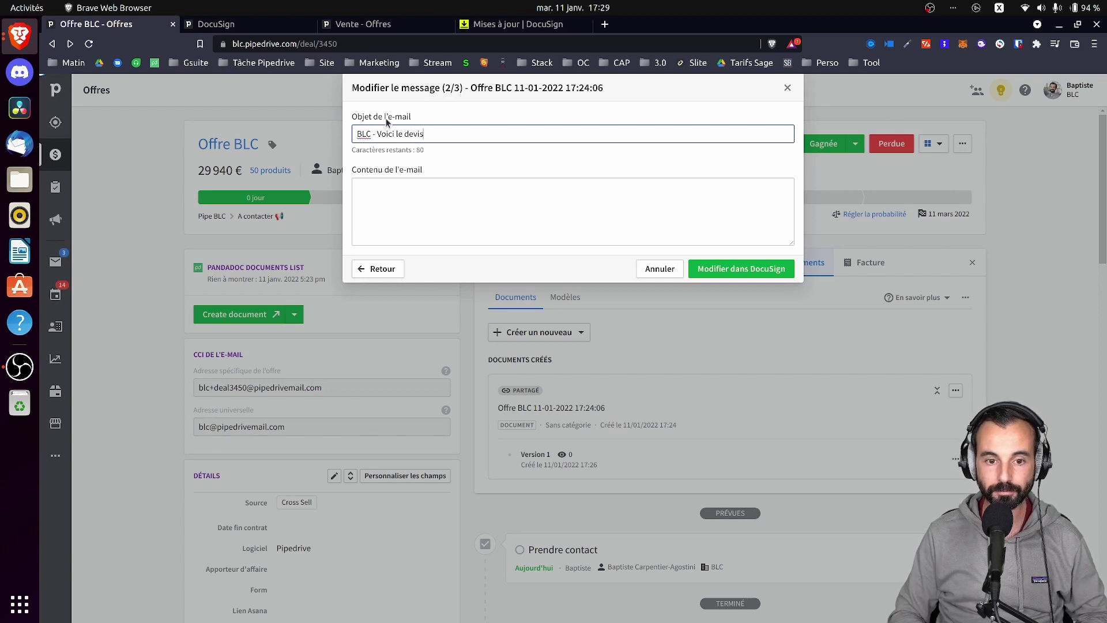
Write the e-mail content "Hello," followed by "Suite à nos discussions." and "Voici le devis." on separate lines.
key(Tab)
text(He)
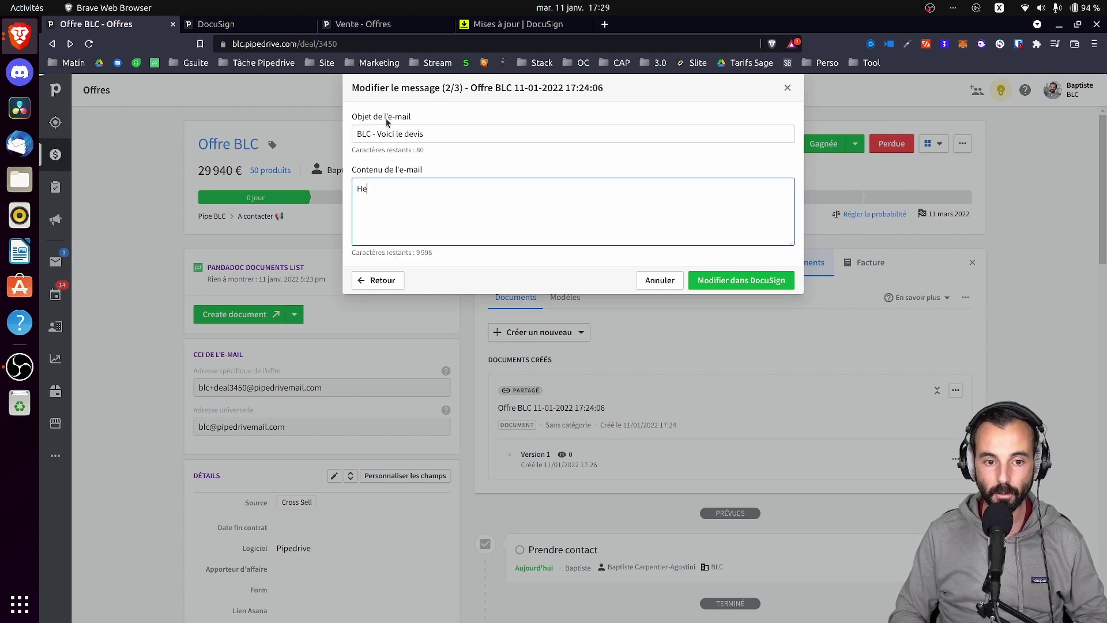
text(llo,)
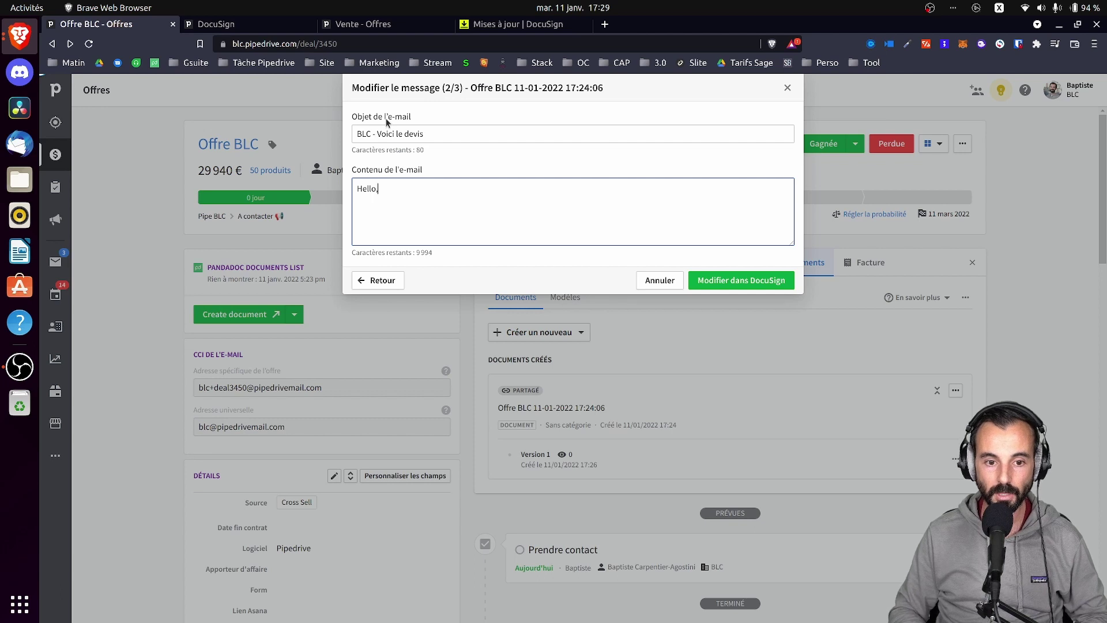
key(Return)
key(Return)
text(Suite à n)
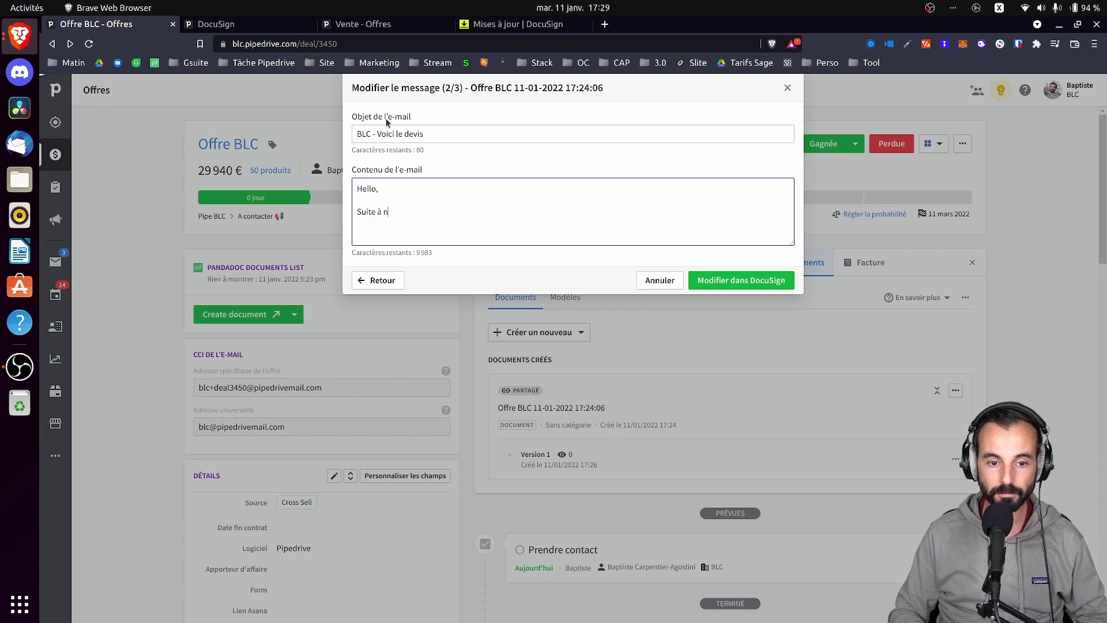
text(os discussions)
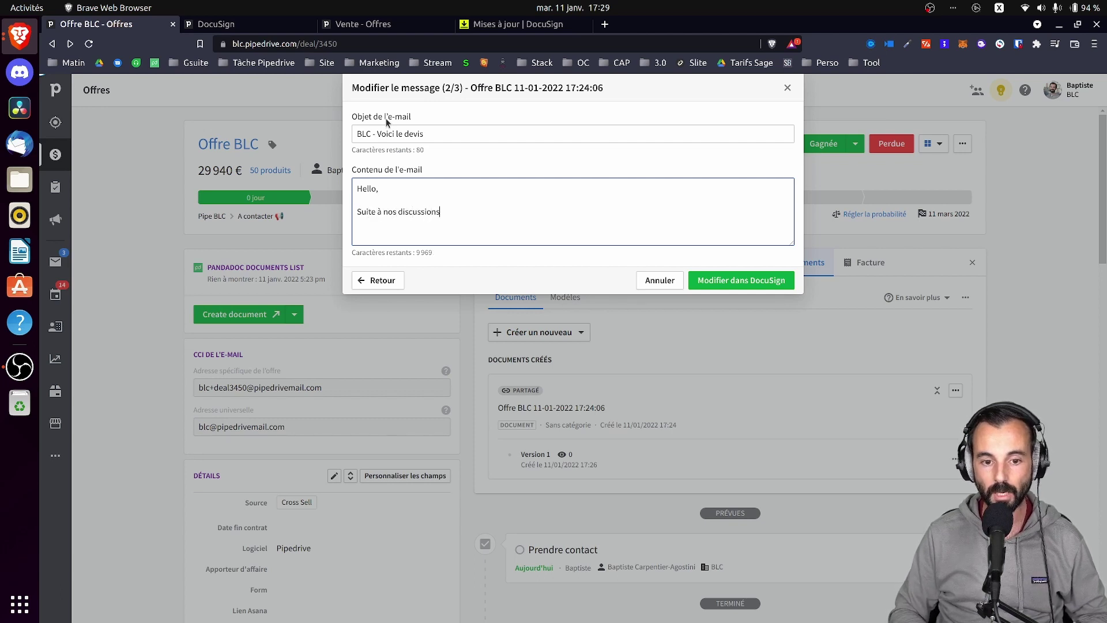
text(. Voic)
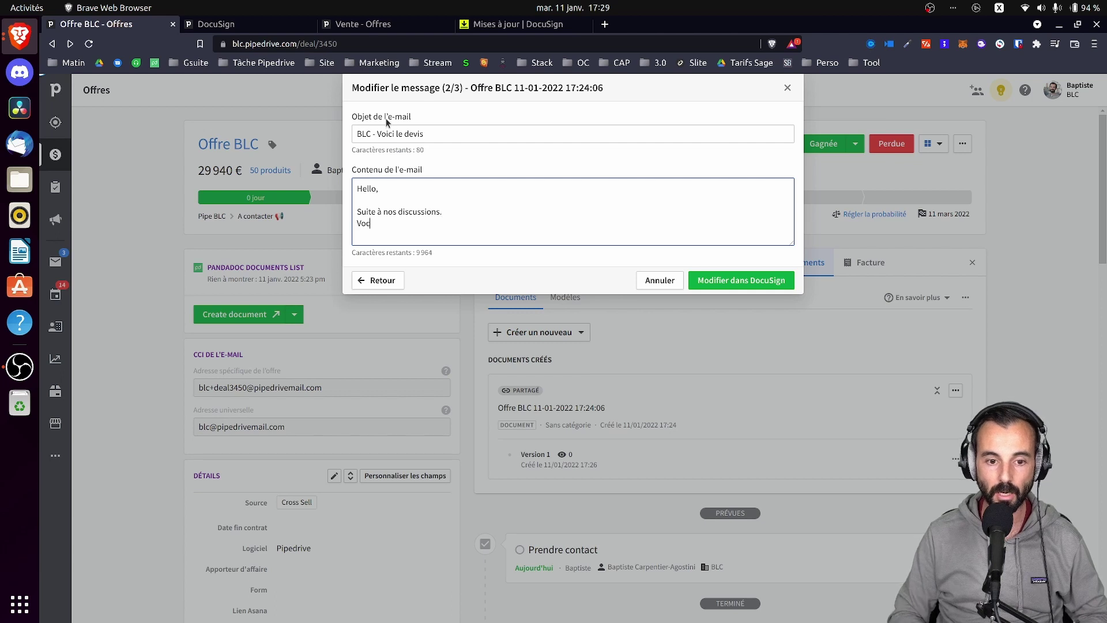
text(i )
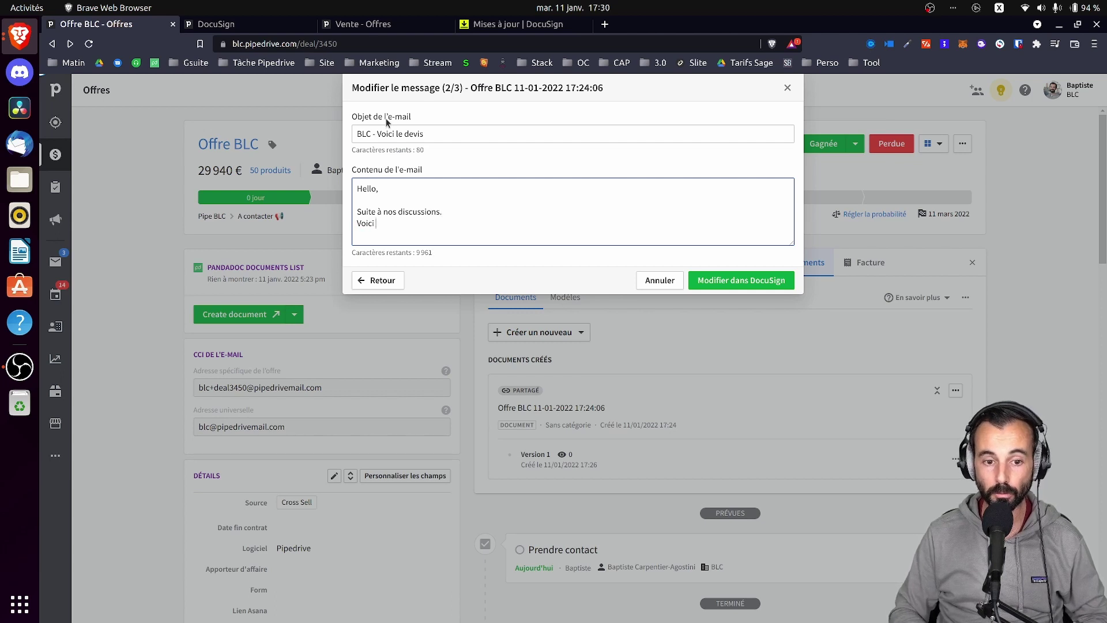
text(le devis)
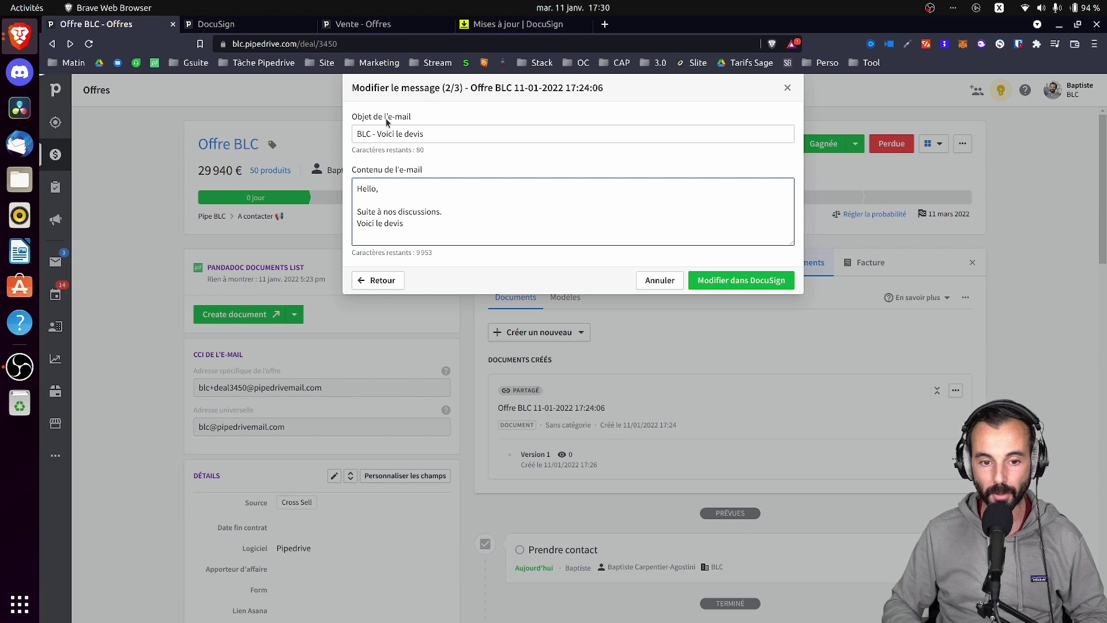
text(.)
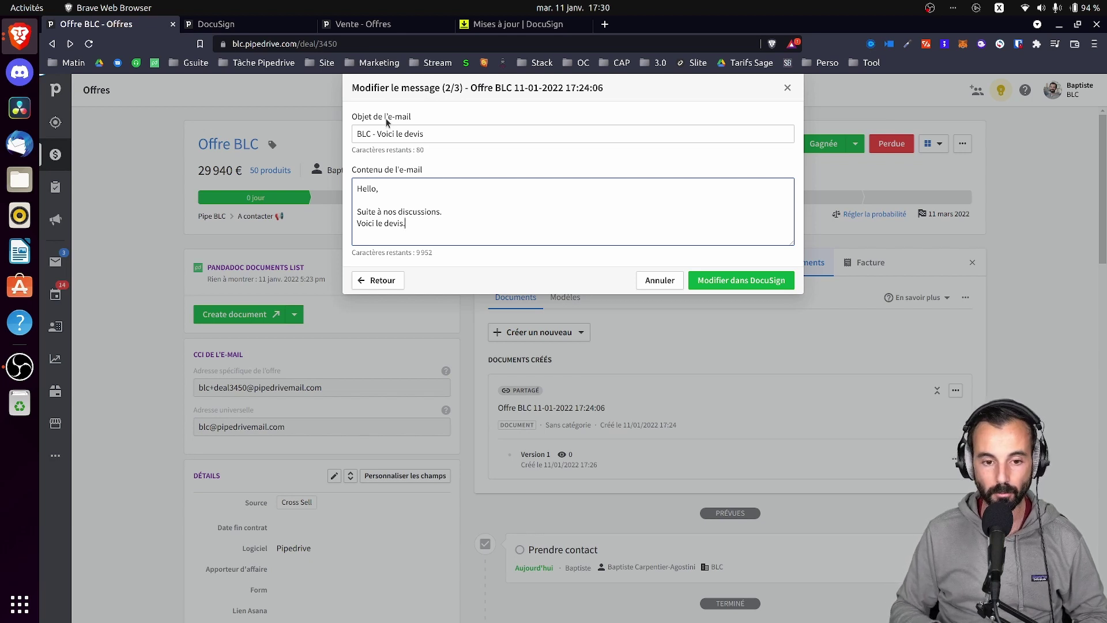
key(Return)
key(Return)
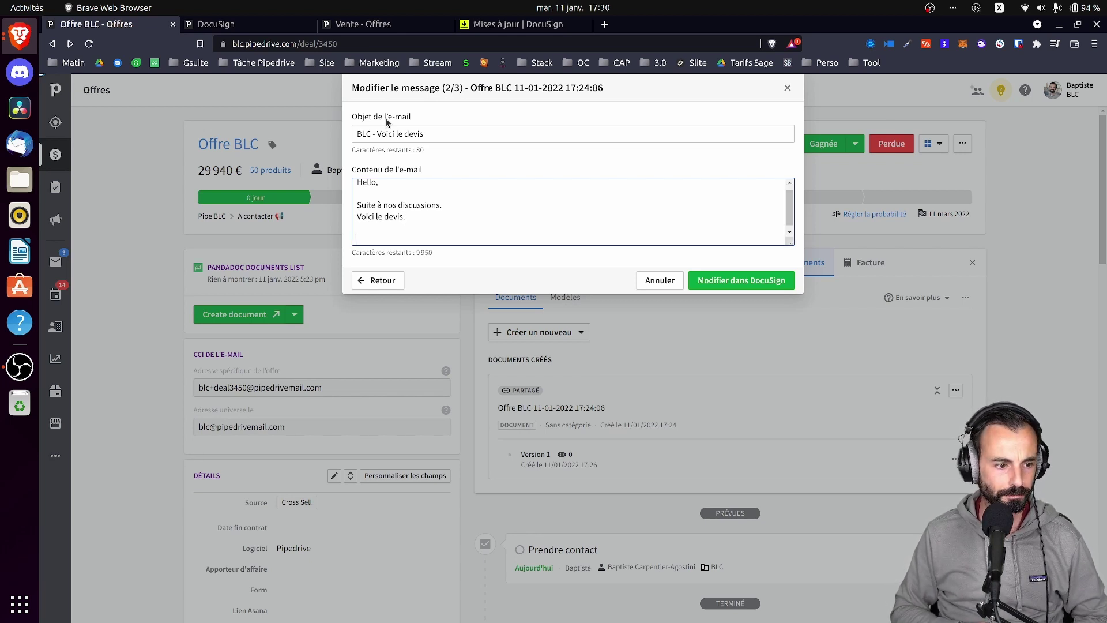
Continue to the DocuSign editing stage and look through the quote down to the blank area below the totals.
click(762, 284)
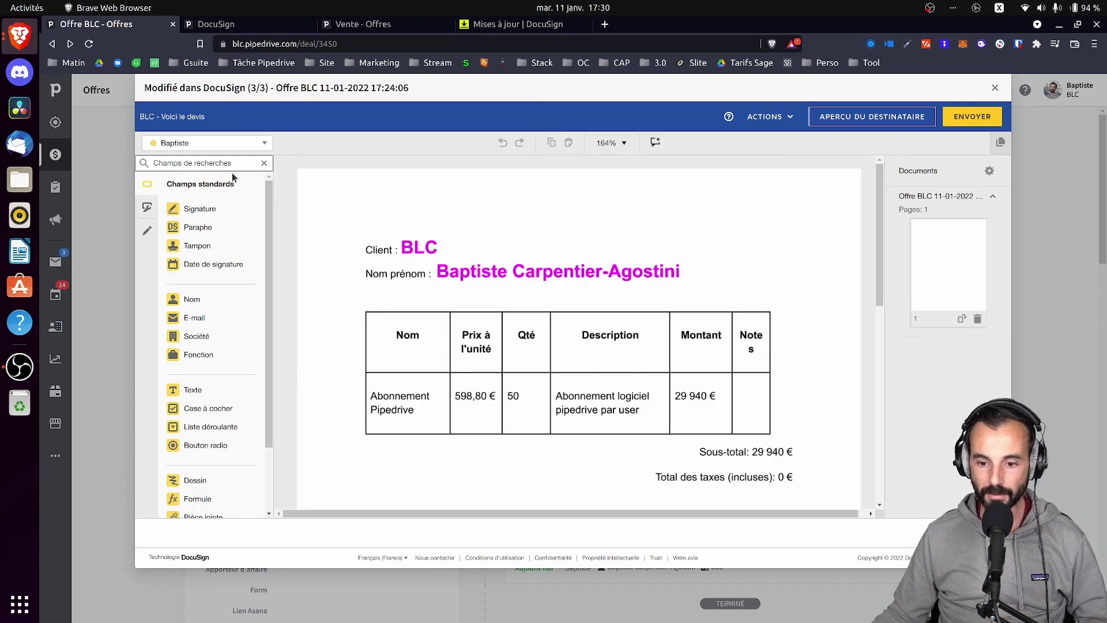
scroll(704, 269, down, 2)
scroll(734, 281, down, 11)
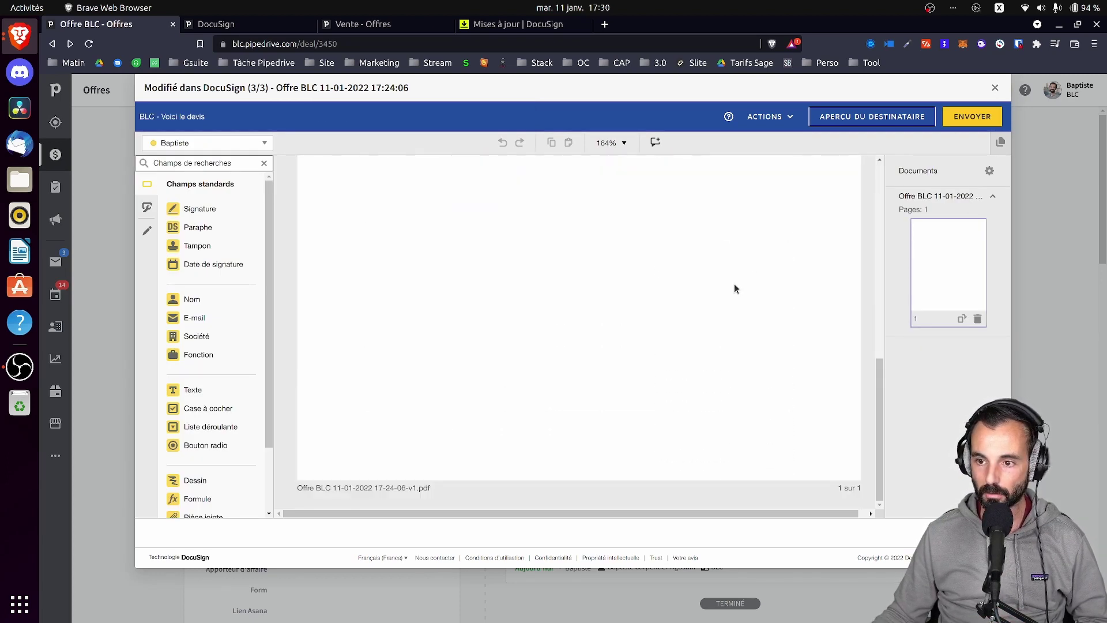
scroll(728, 287, up, 9)
scroll(715, 288, up, 4)
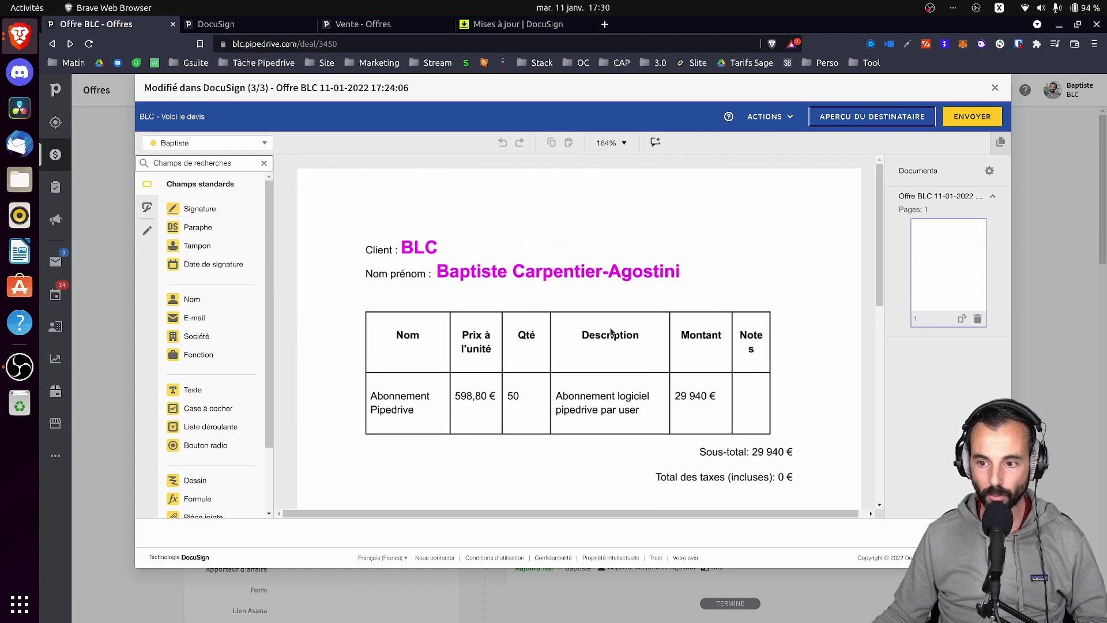
scroll(563, 340, down, 6)
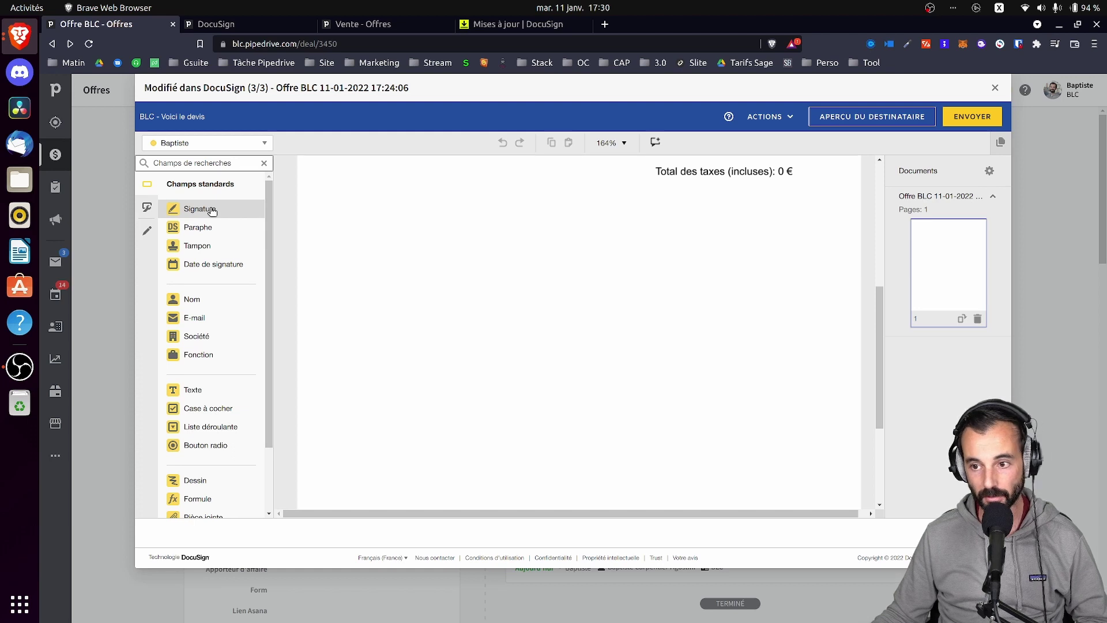
Preview the document as the recipient, check the available preview recipients, and return to the field editor.
click(858, 121)
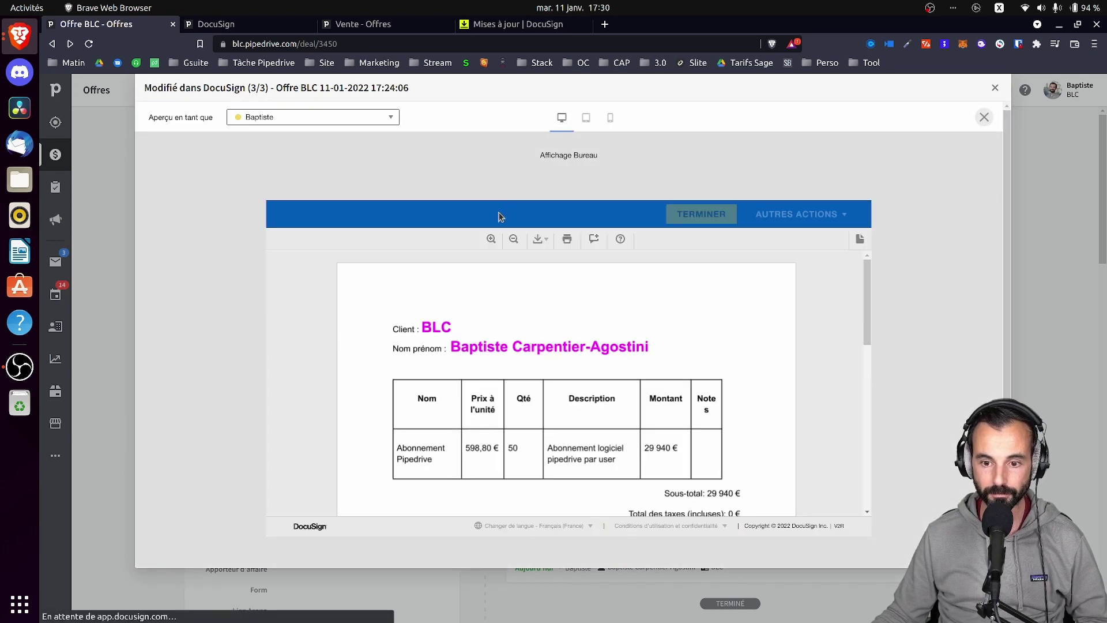
drag(871, 298, 862, 444)
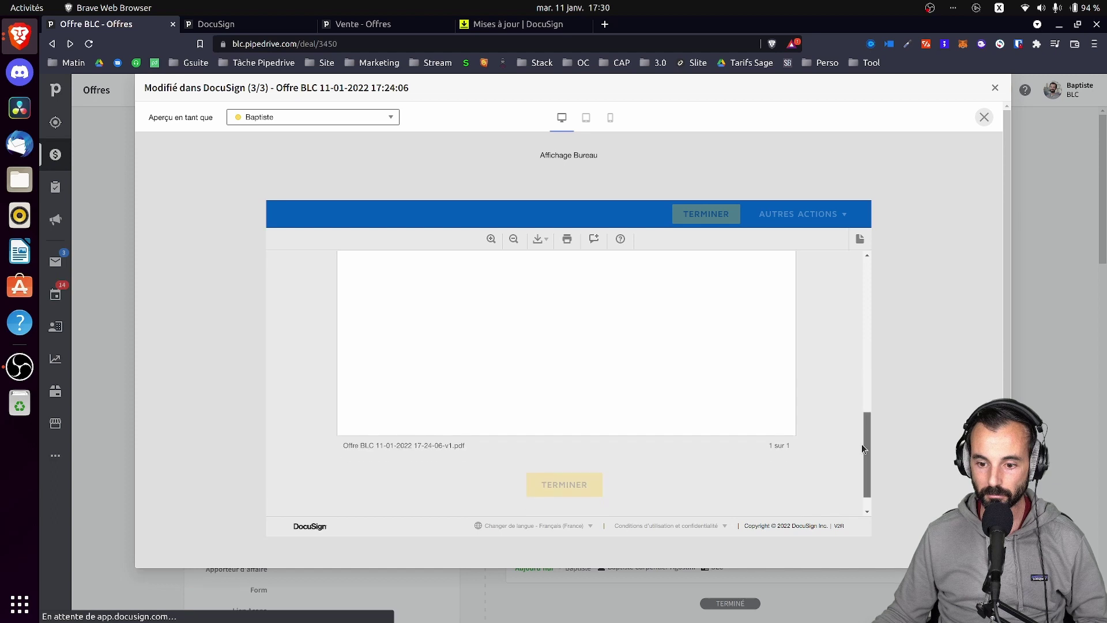
scroll(625, 440, up, 5)
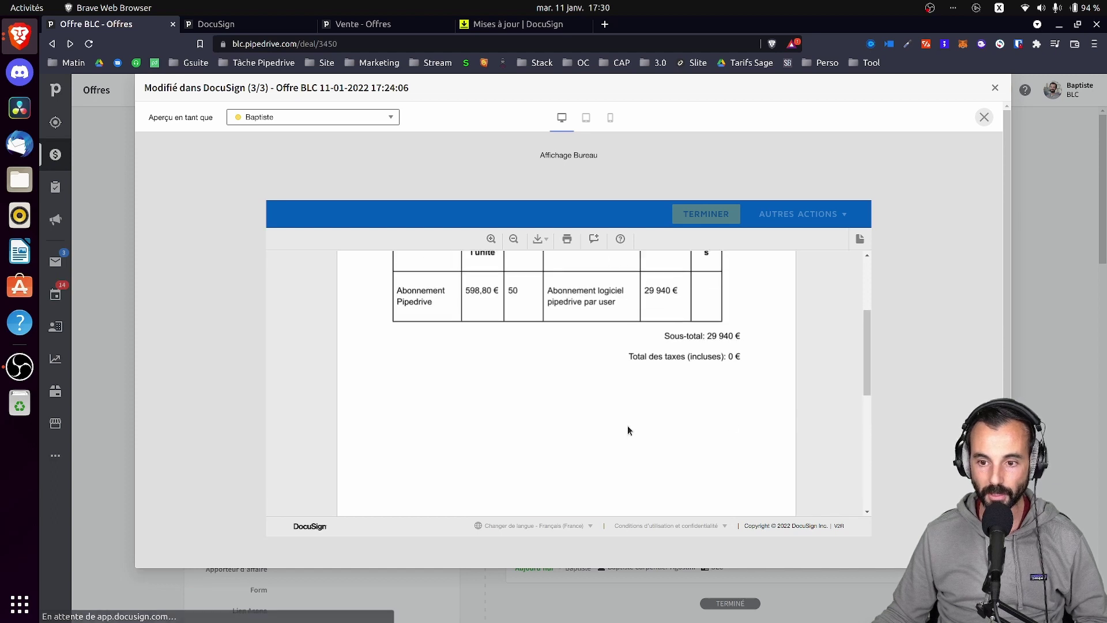
scroll(626, 424, up, 5)
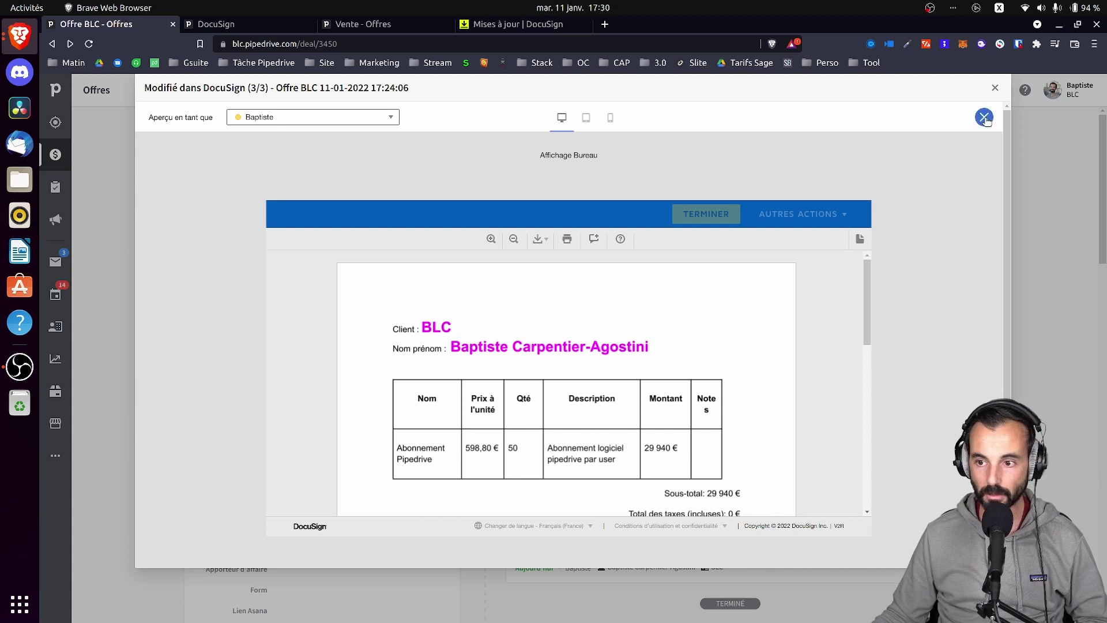
click(343, 119)
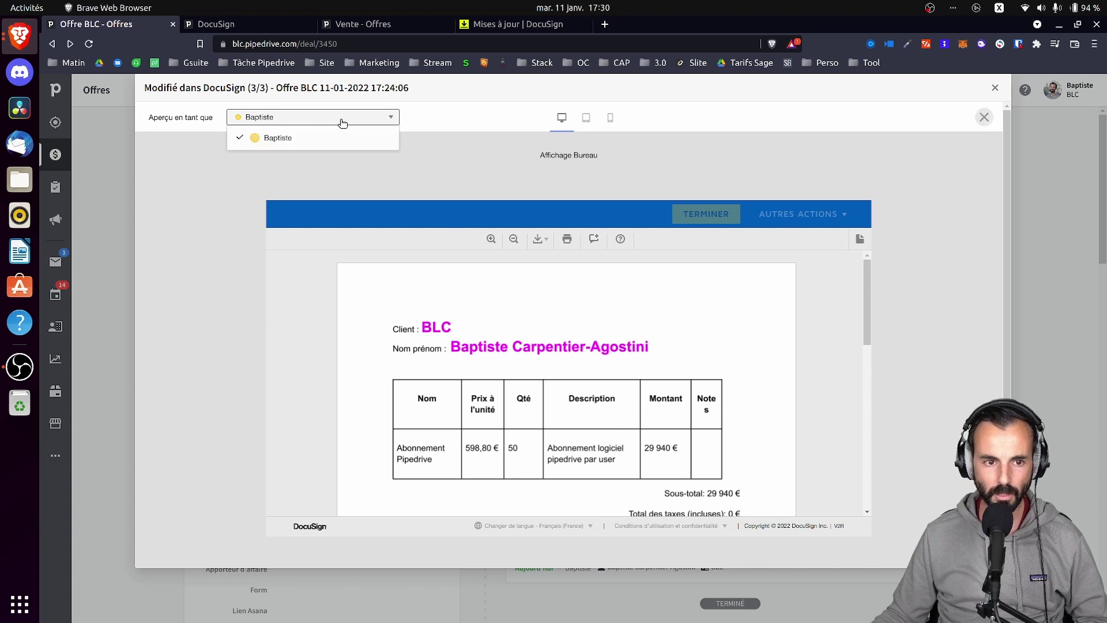
click(993, 119)
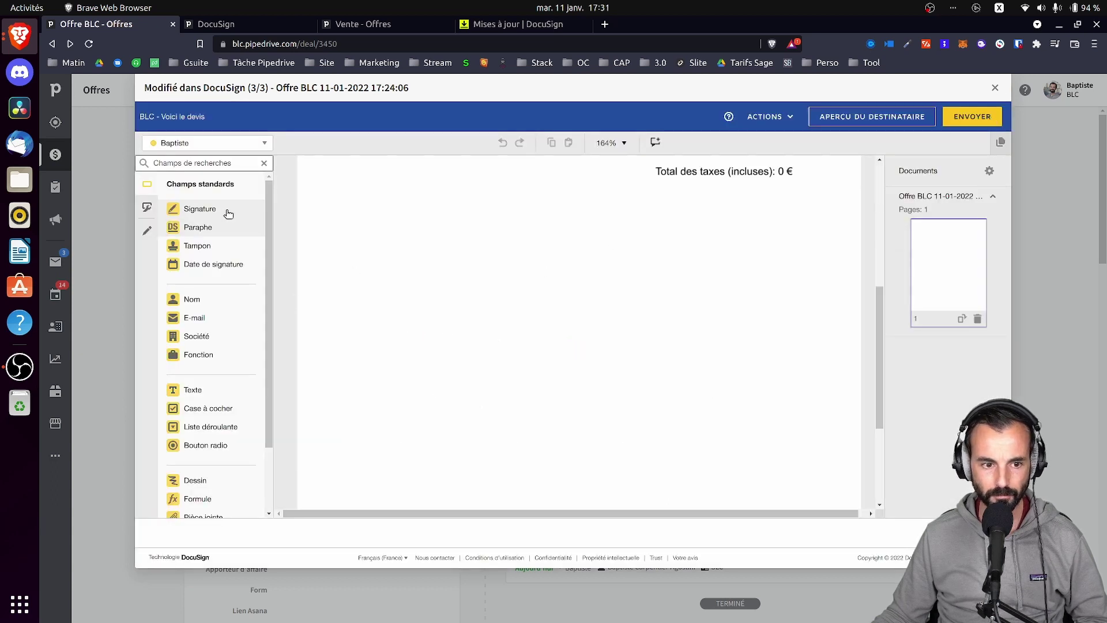
Place a Signature field in the blank area below the totals and look through its formatting, data label, tooltip and location settings.
drag(202, 210, 776, 459)
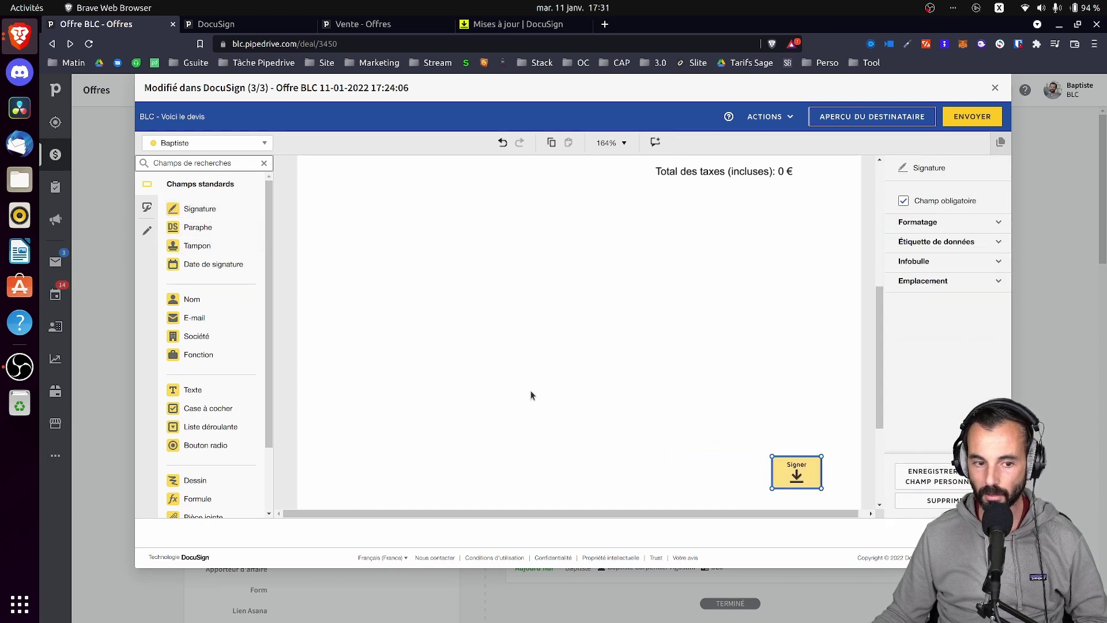
click(976, 222)
click(977, 221)
click(979, 243)
click(979, 242)
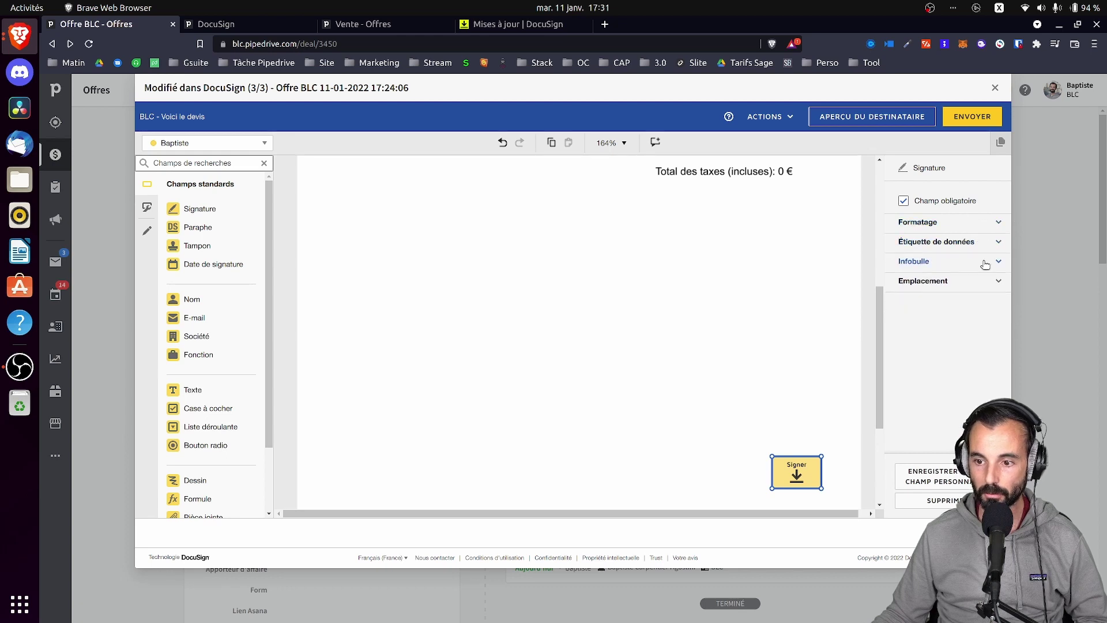
click(982, 261)
click(983, 263)
click(980, 281)
click(969, 283)
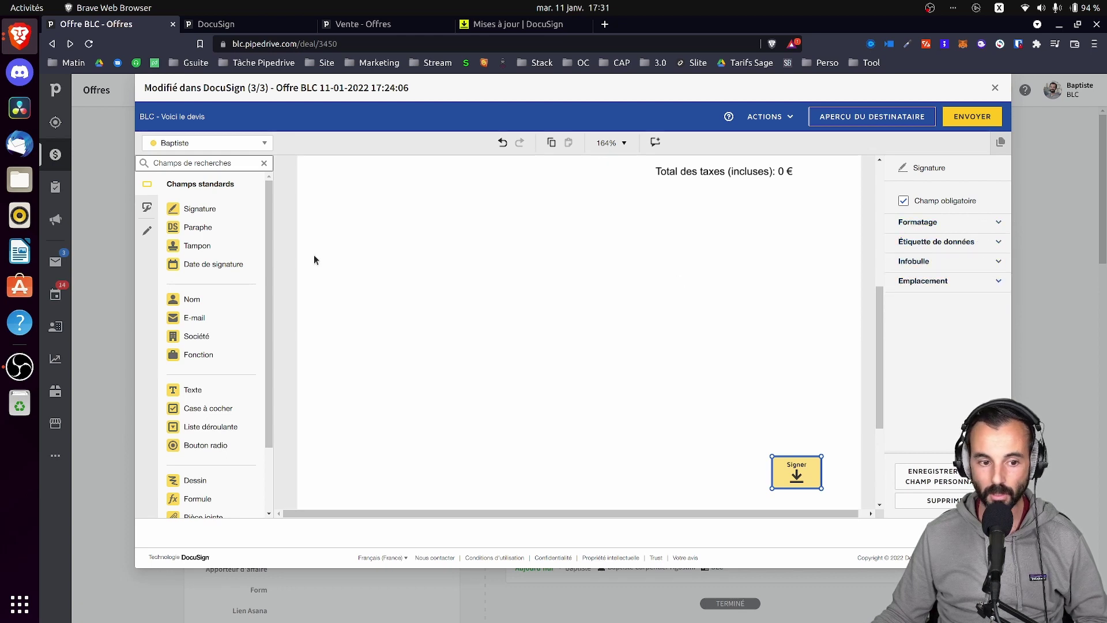
Add a Date de signature field just above the signature field, and move and slightly enlarge the signature field beneath it.
mouse_move(213, 264)
mouse_down()
mouse_move(436, 309)
mouse_move(749, 423)
mouse_move(718, 430)
mouse_up()
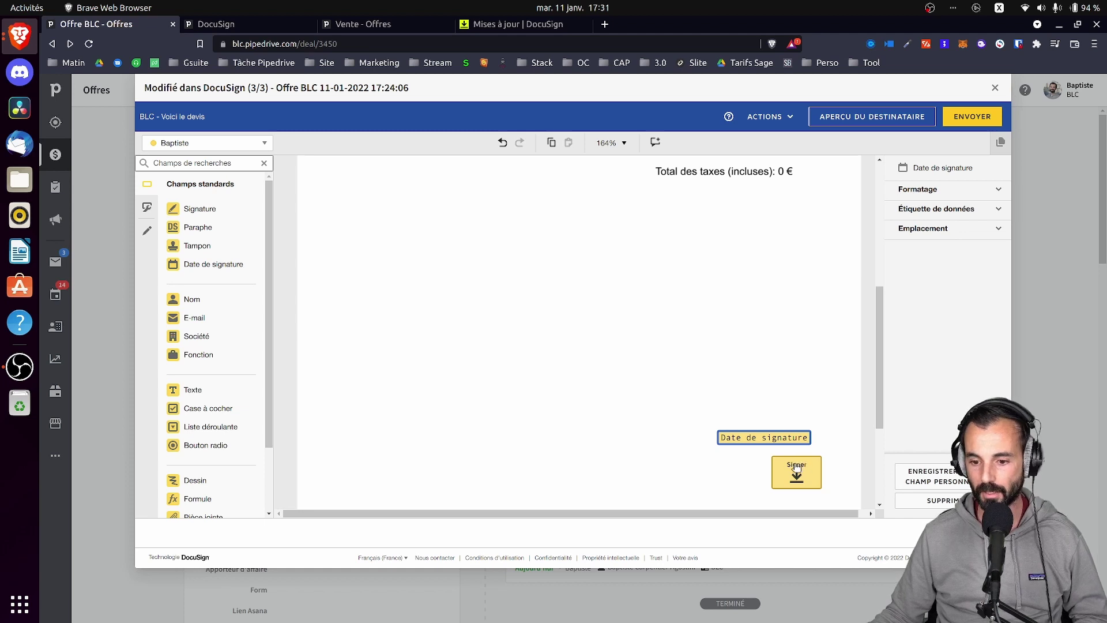
mouse_move(794, 465)
mouse_down()
mouse_move(755, 486)
mouse_move(728, 482)
mouse_move(755, 479)
mouse_up()
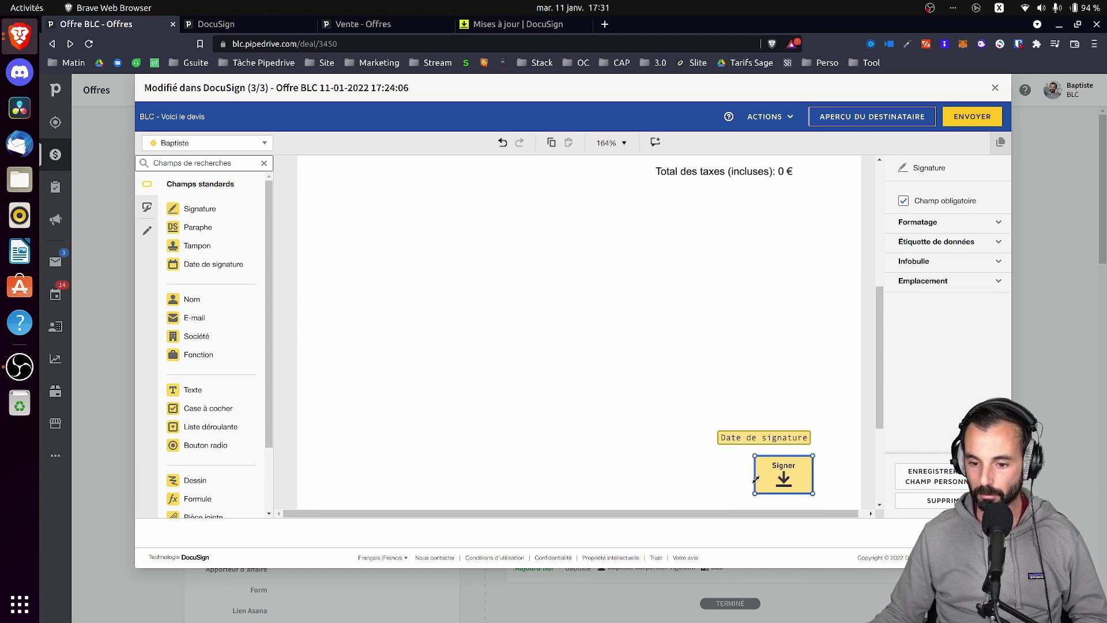
click(800, 437)
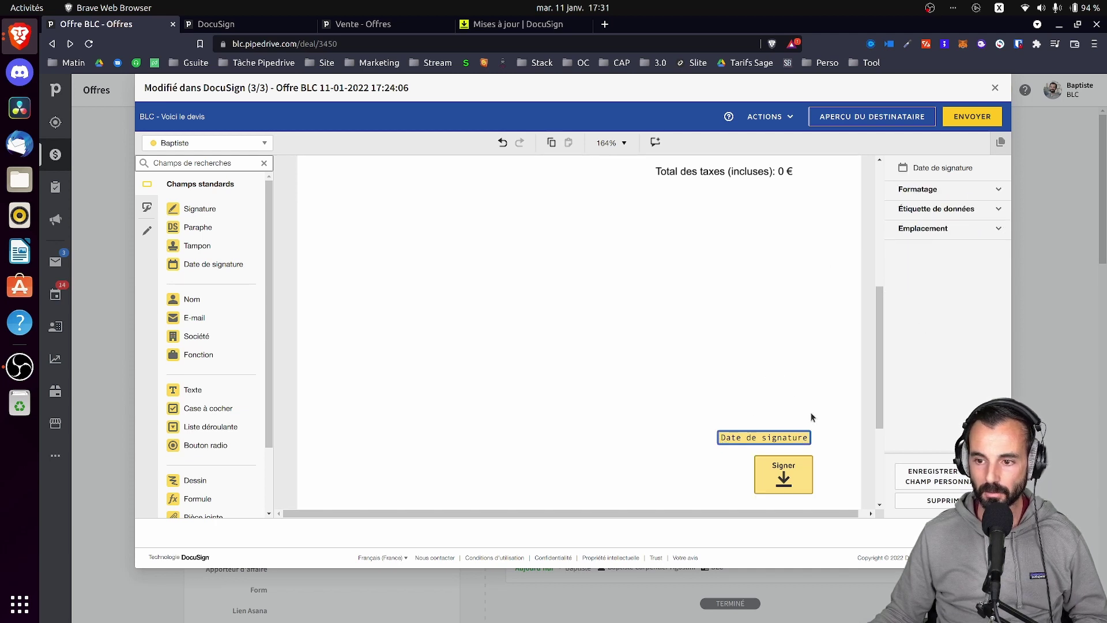
Look over the available envelope actions and review the whole quote with its placed signature and date fields.
scroll(702, 392, up, 5)
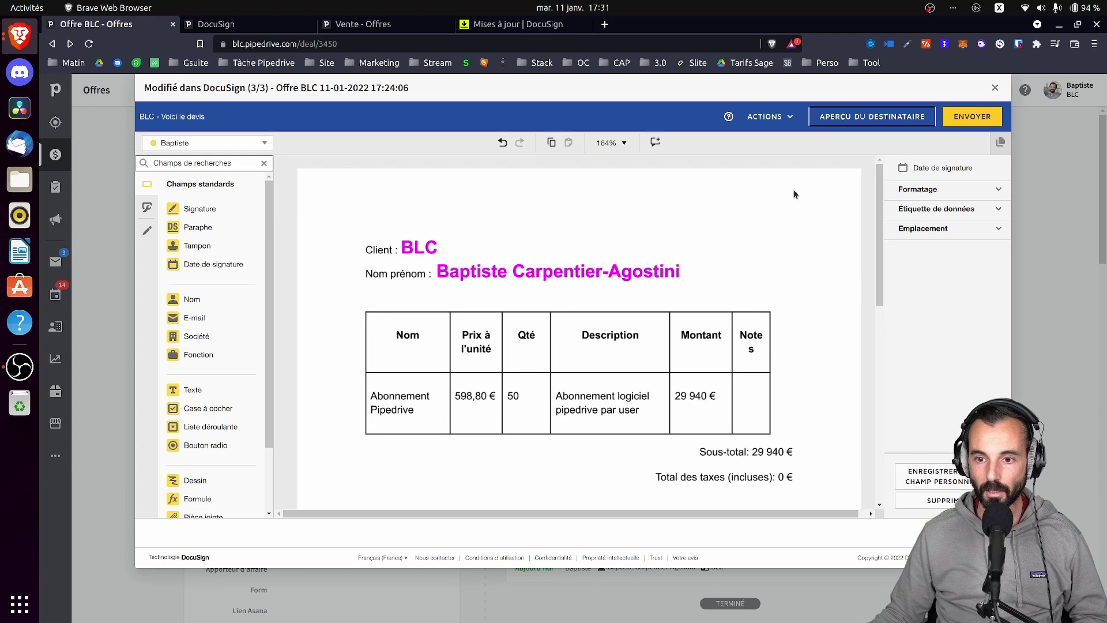
click(786, 124)
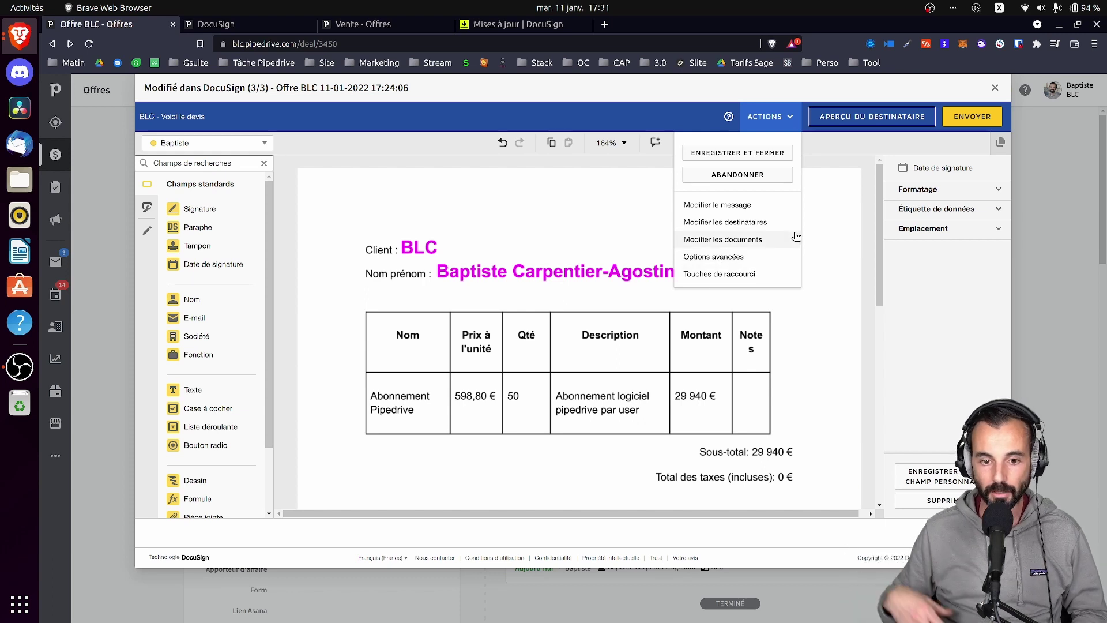
click(555, 287)
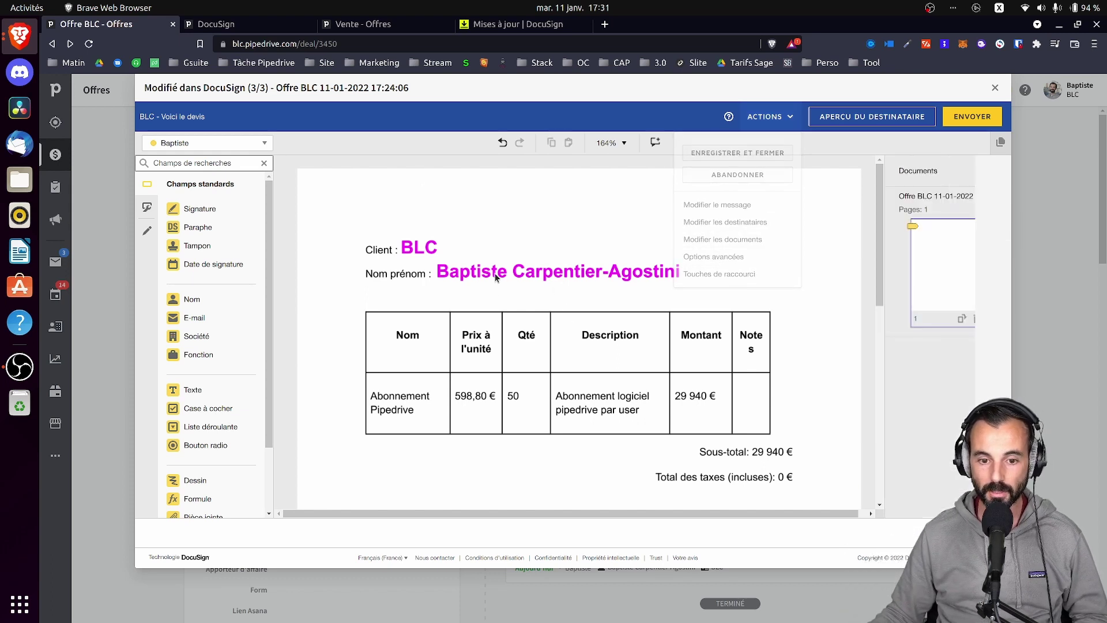
scroll(420, 291, down, 5)
scroll(416, 296, down, 3)
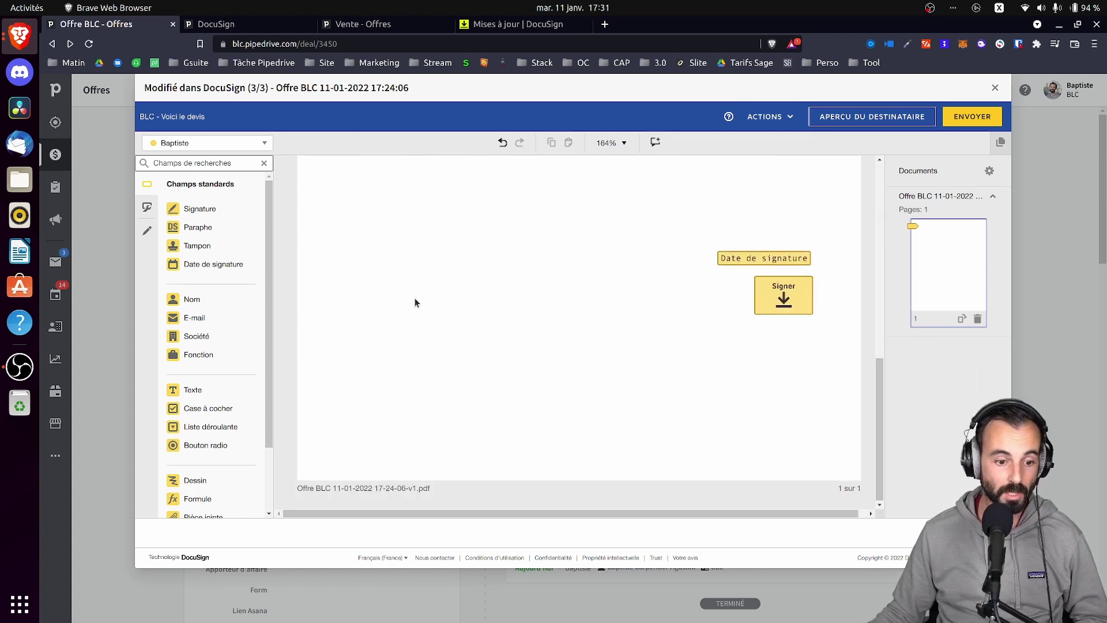
scroll(414, 297, up, 8)
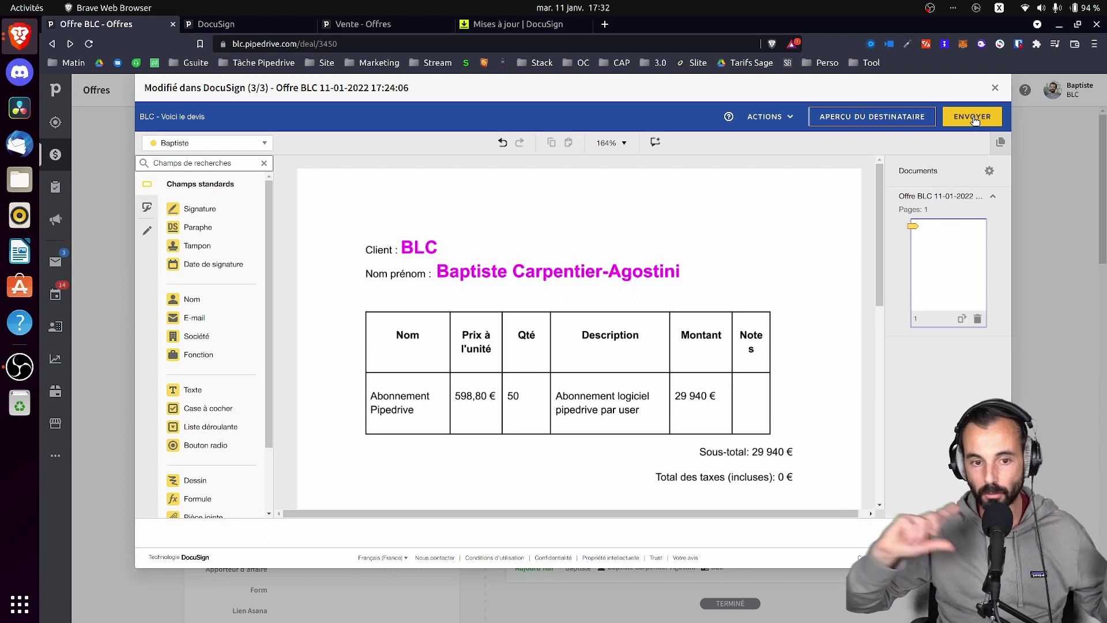
Send the DocuSign envelope to the recipient and close the confirmation.
click(974, 121)
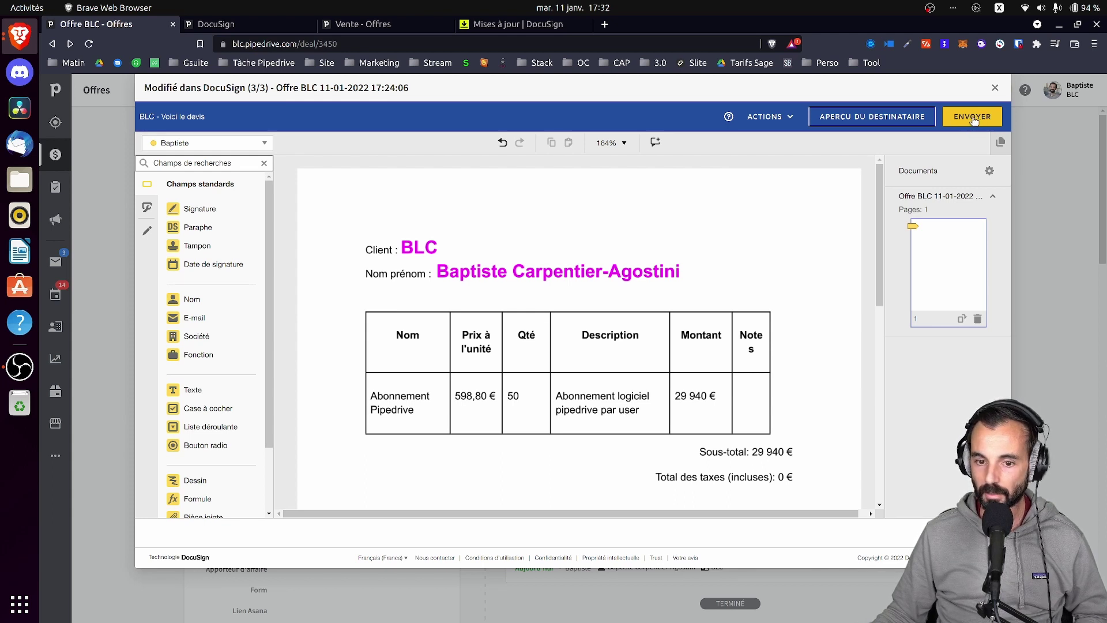
click(973, 117)
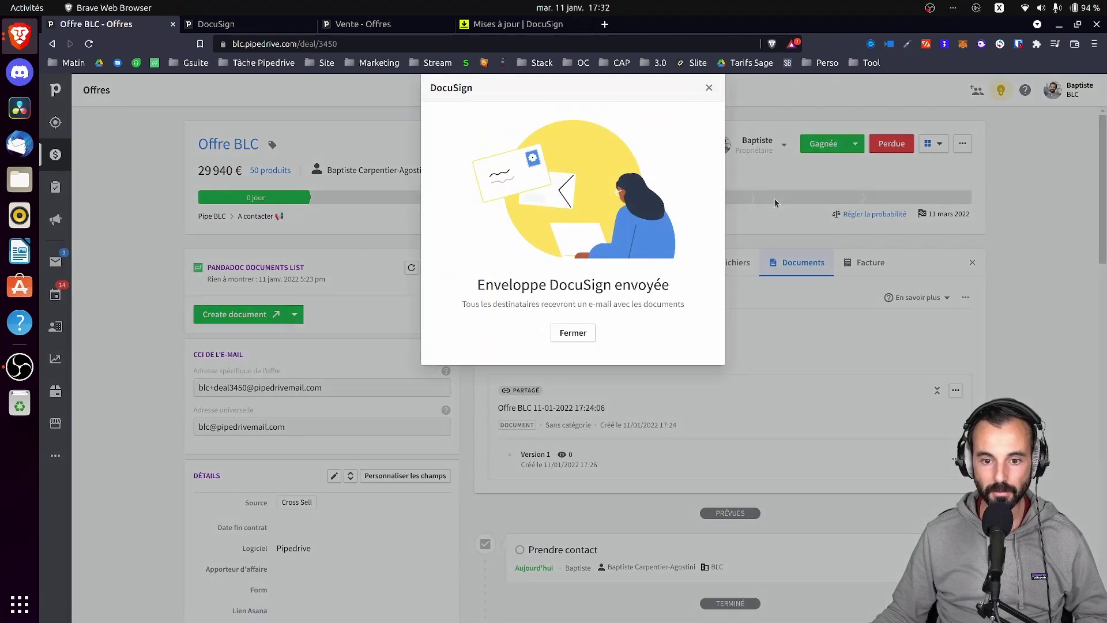
click(580, 336)
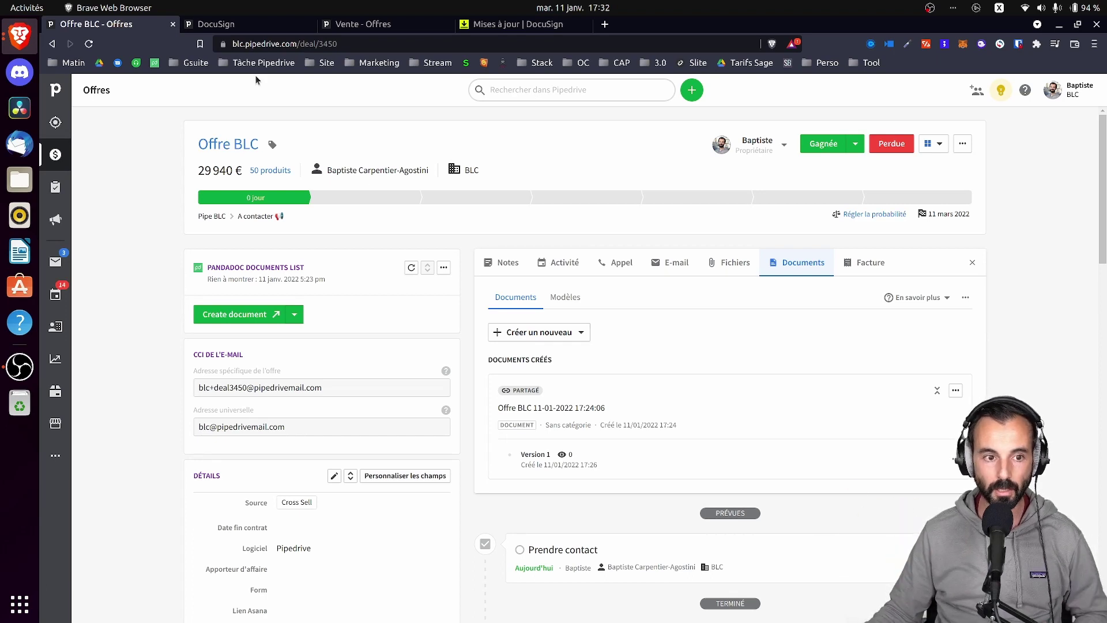
Reload the deal page and check the document's entry in the history, including the actions offered for Version 1.
click(91, 45)
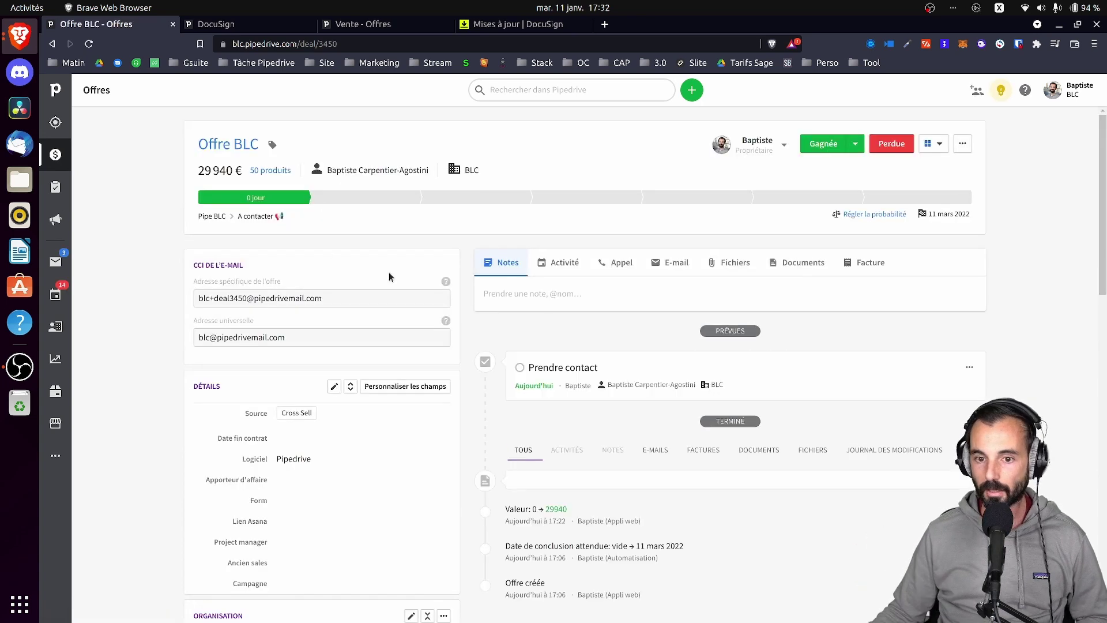
scroll(570, 352, down, 5)
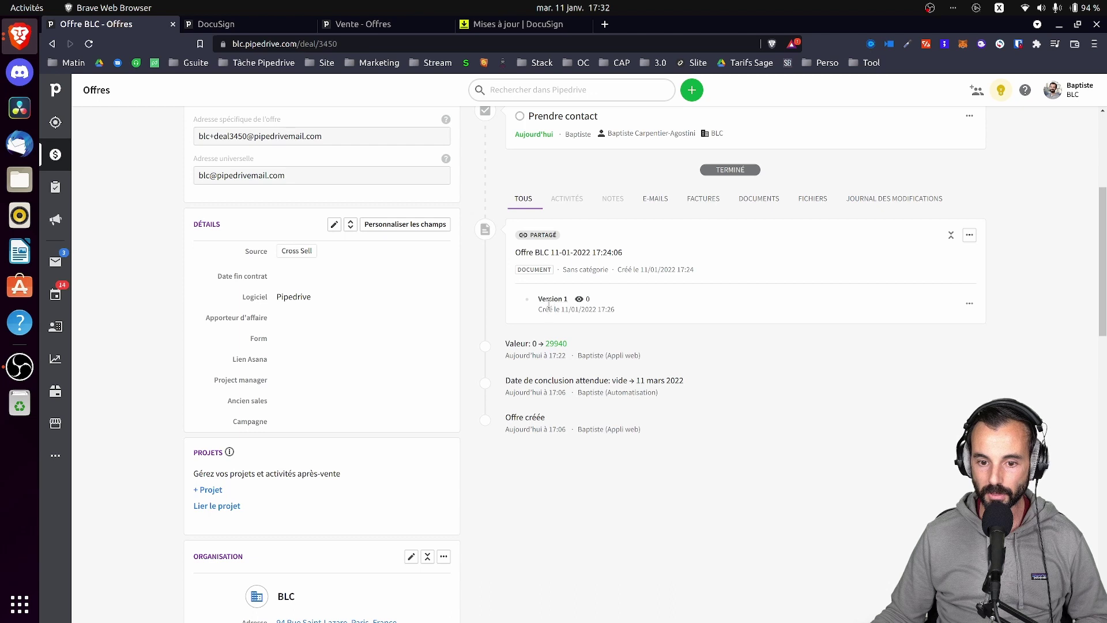
mouse_move(579, 301)
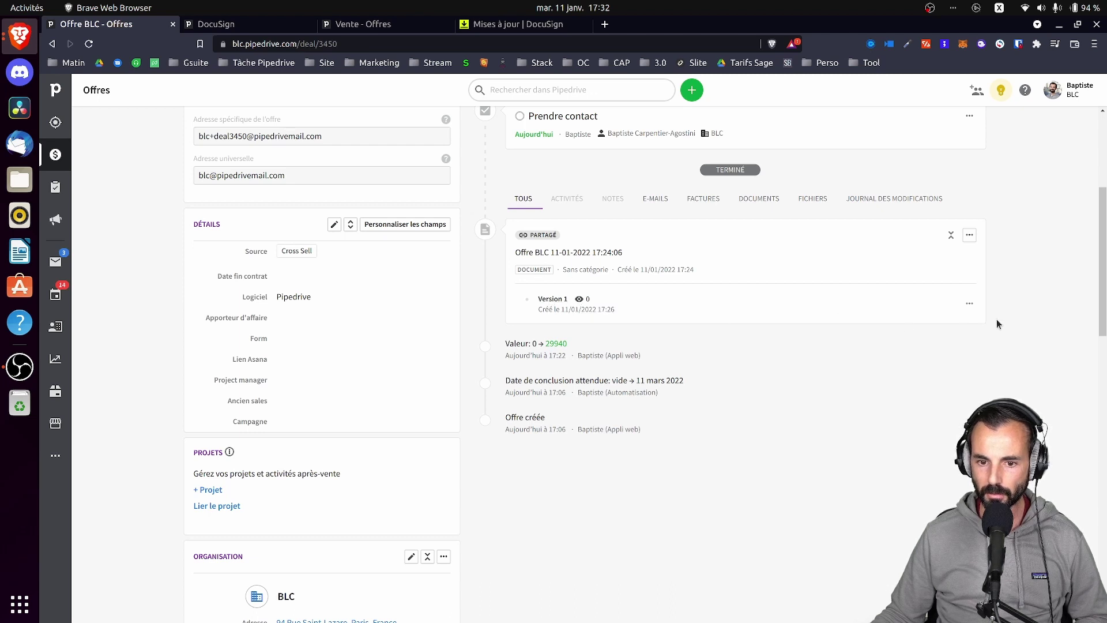
click(969, 304)
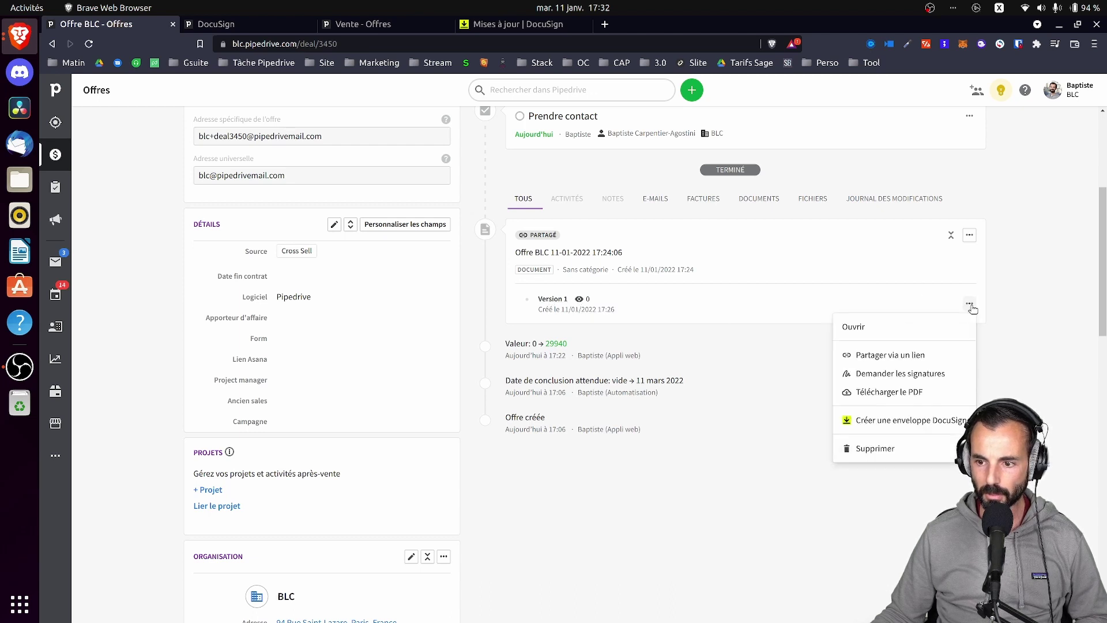
click(903, 424)
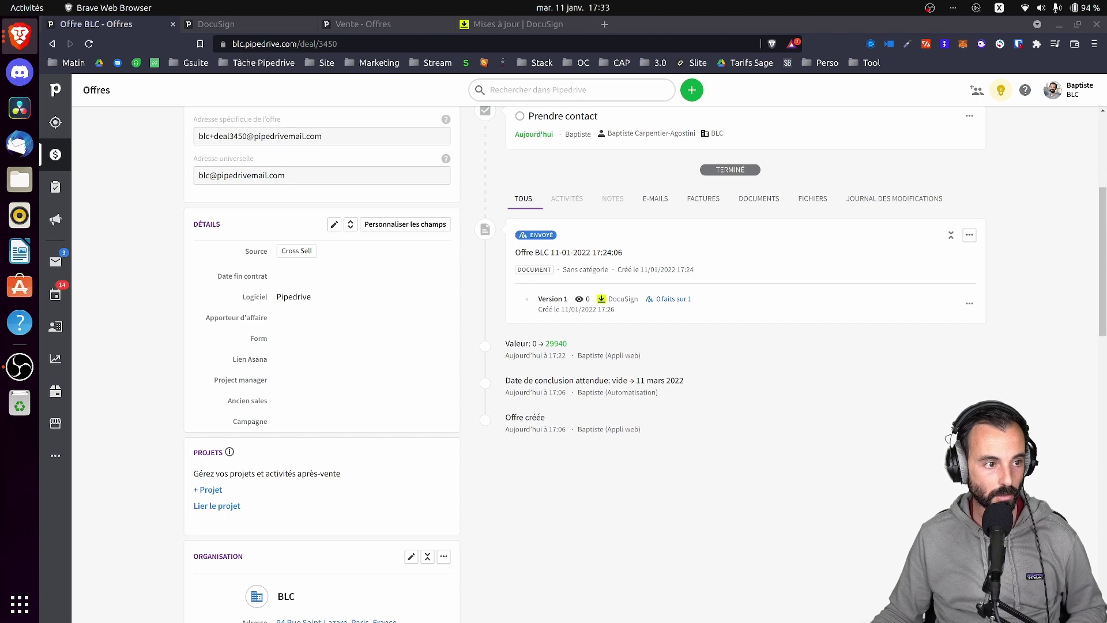
Switch to the recipient's Gmail window, open the document for review from the "BLC - Voici le devis" e-mail, and maximize the window.
drag(0, 79, 641, 46)
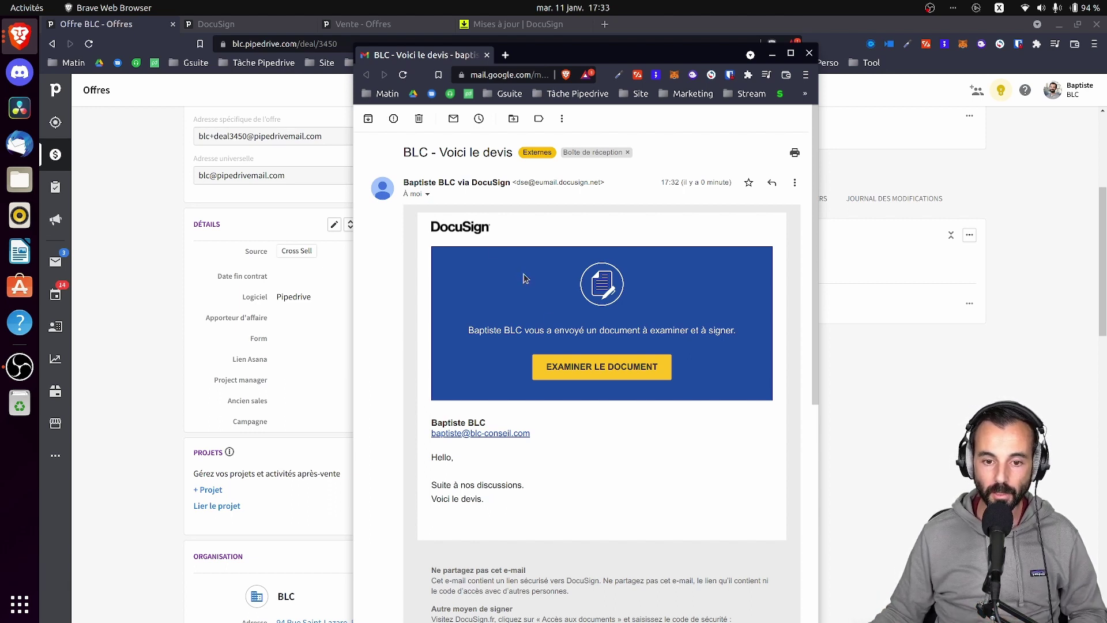
click(584, 363)
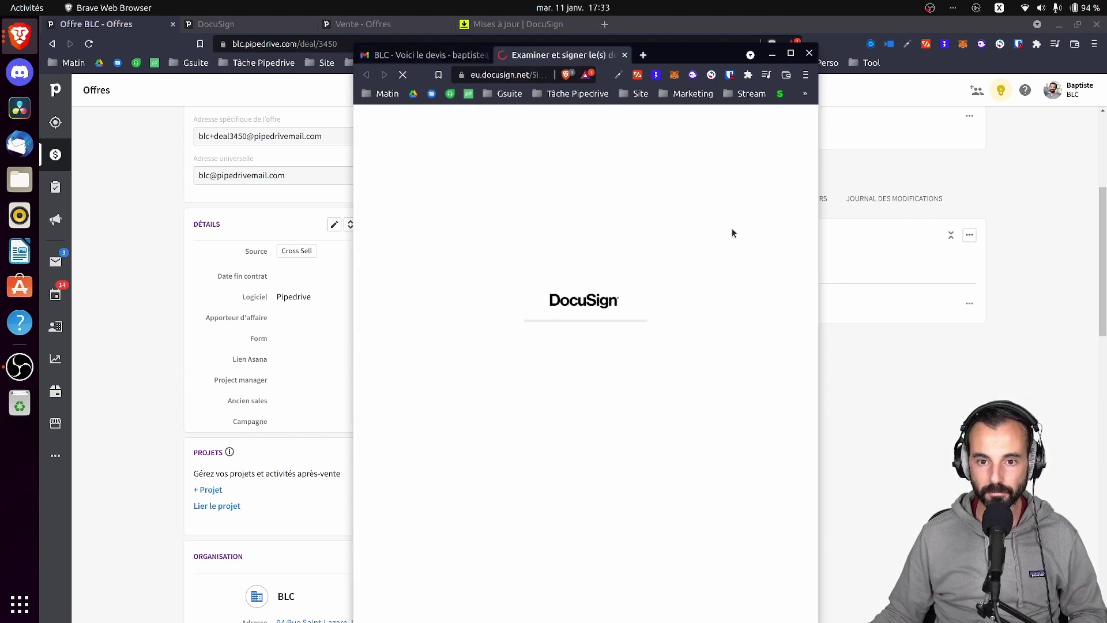
click(789, 54)
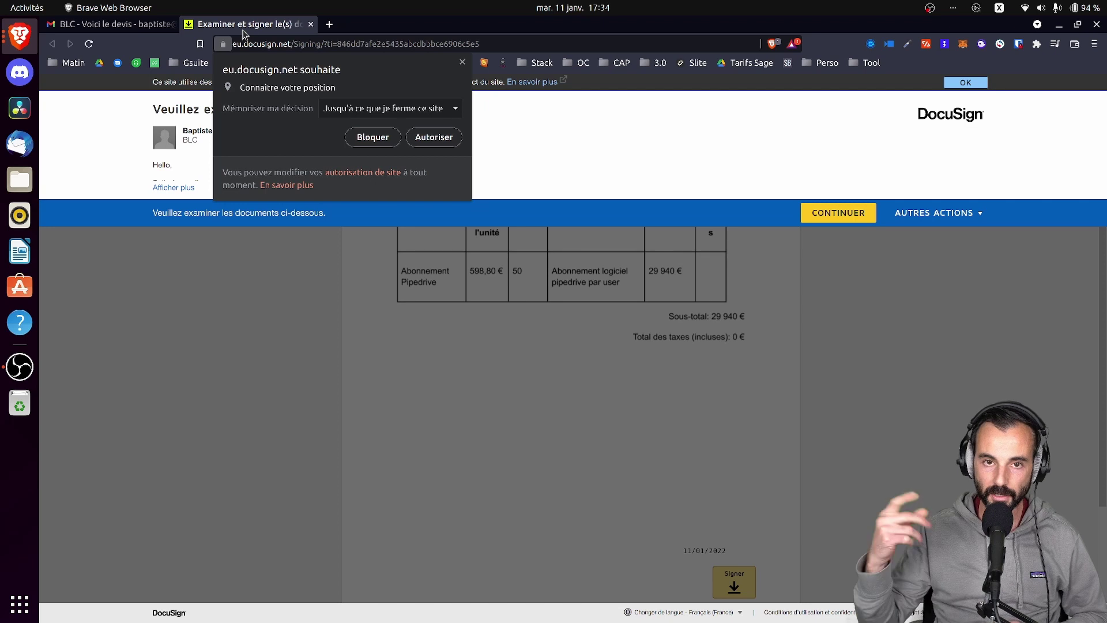
Allow eu.docusign.net to access the location for 24 hours.
click(399, 109)
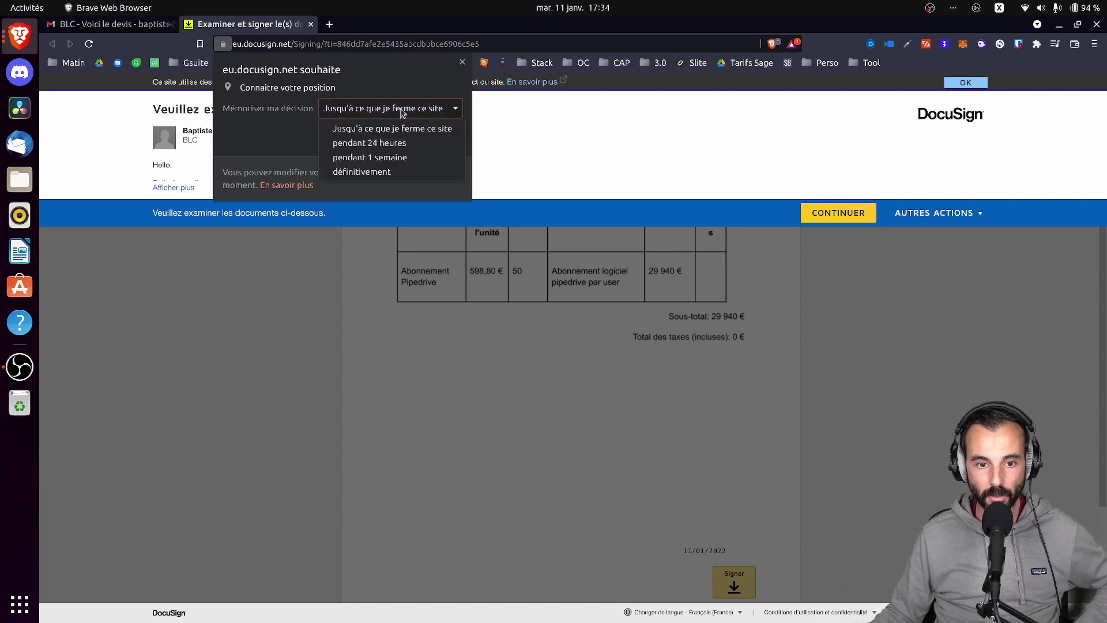
click(387, 143)
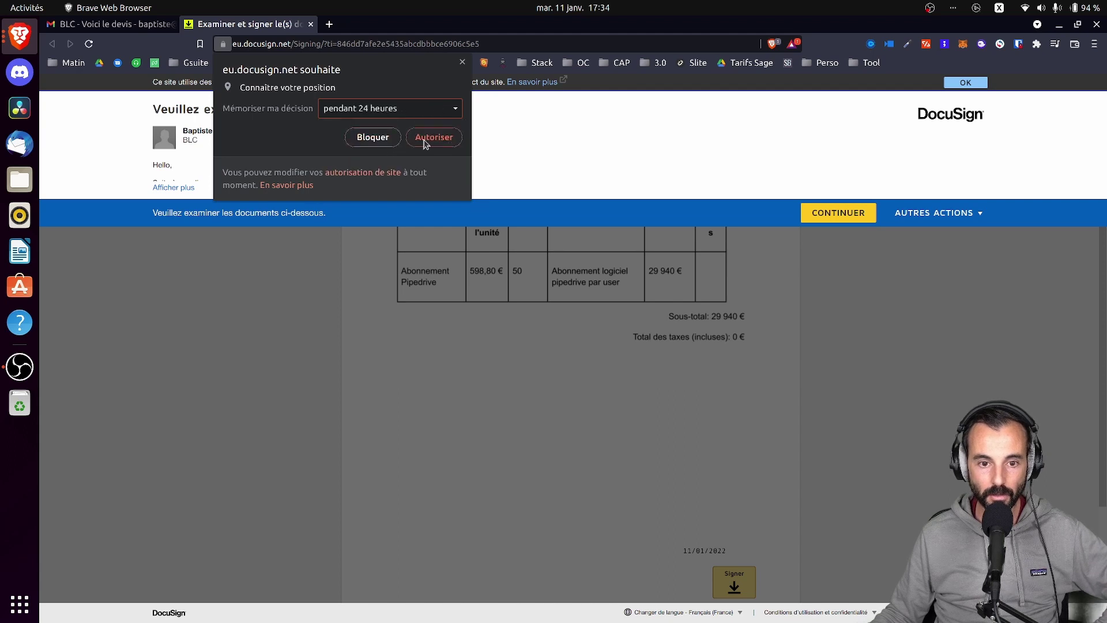
click(426, 142)
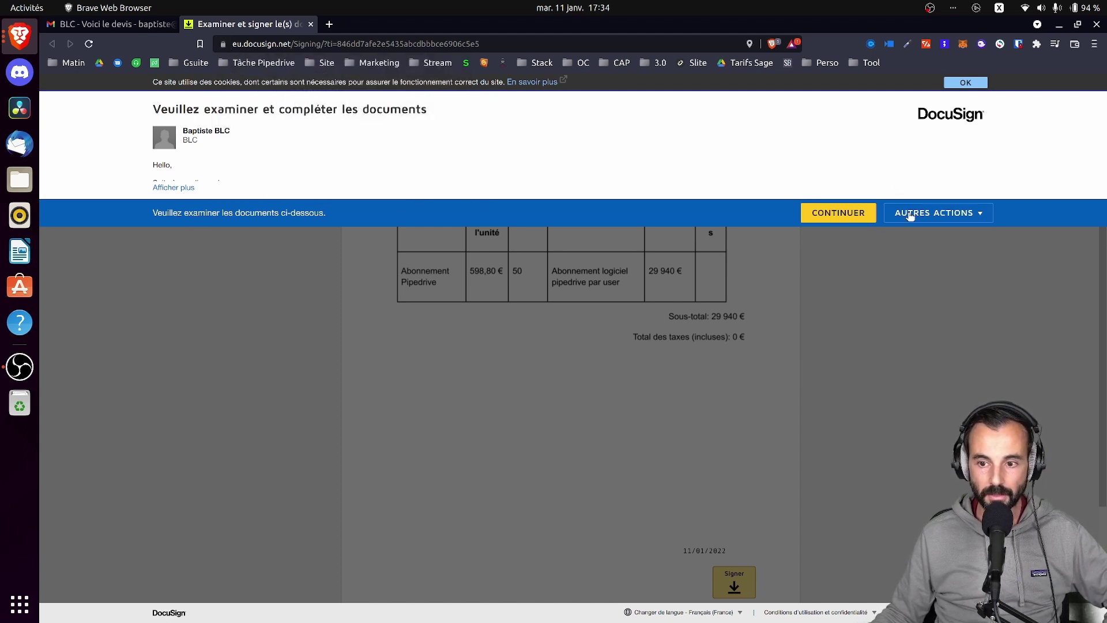
Read the sender's full message, collapse it again, and continue to the document.
click(175, 187)
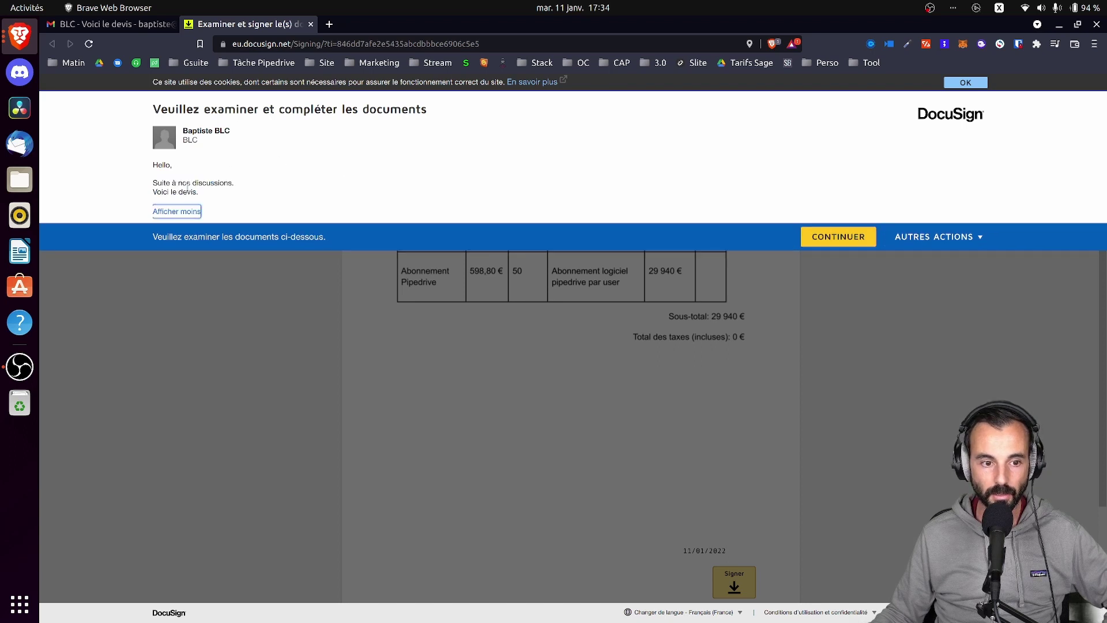
click(176, 212)
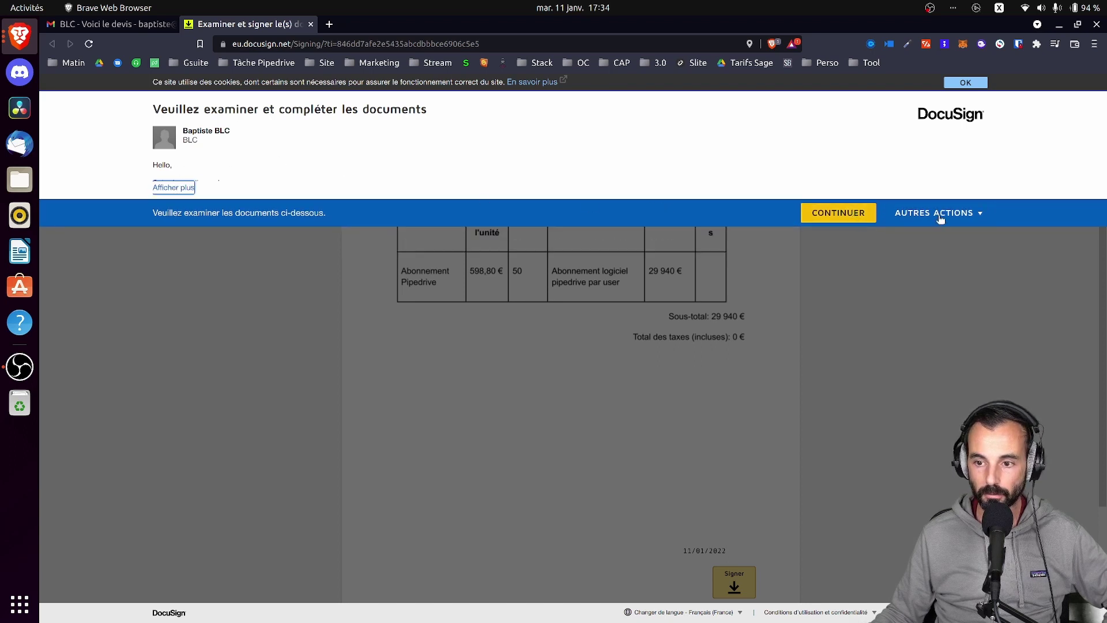
click(840, 214)
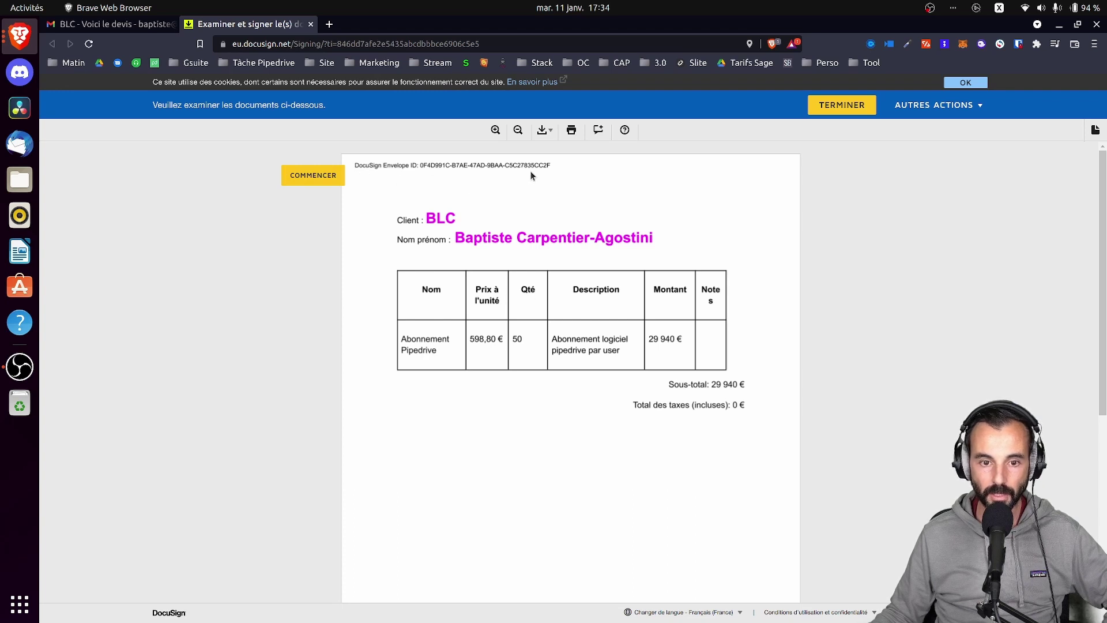
Start the signing process and apply the saved signature to the quote's signature field.
click(315, 176)
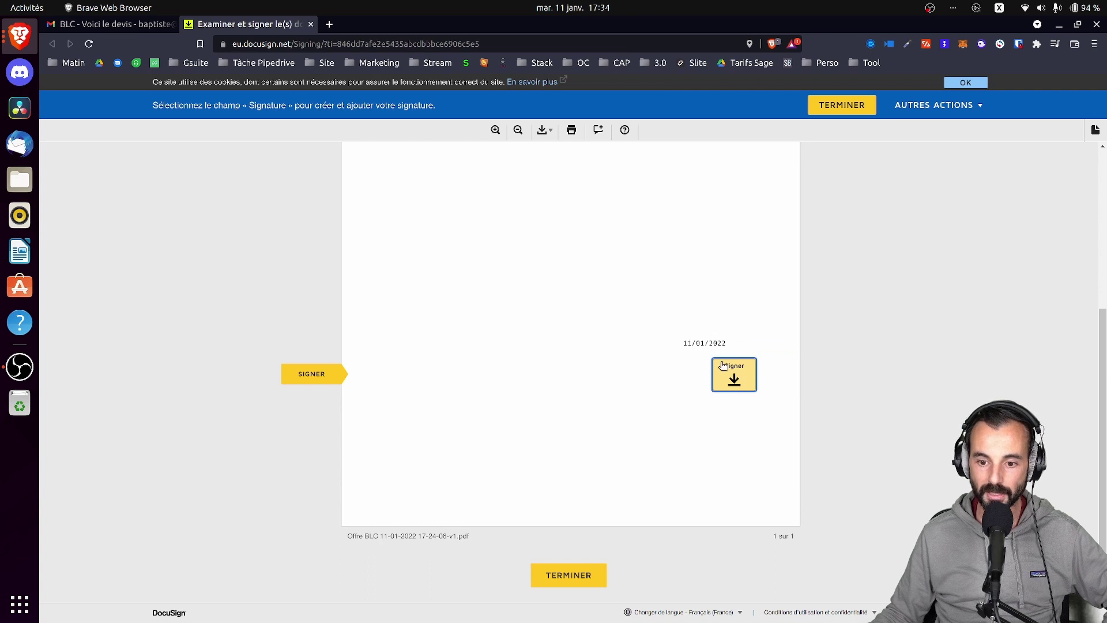
click(737, 382)
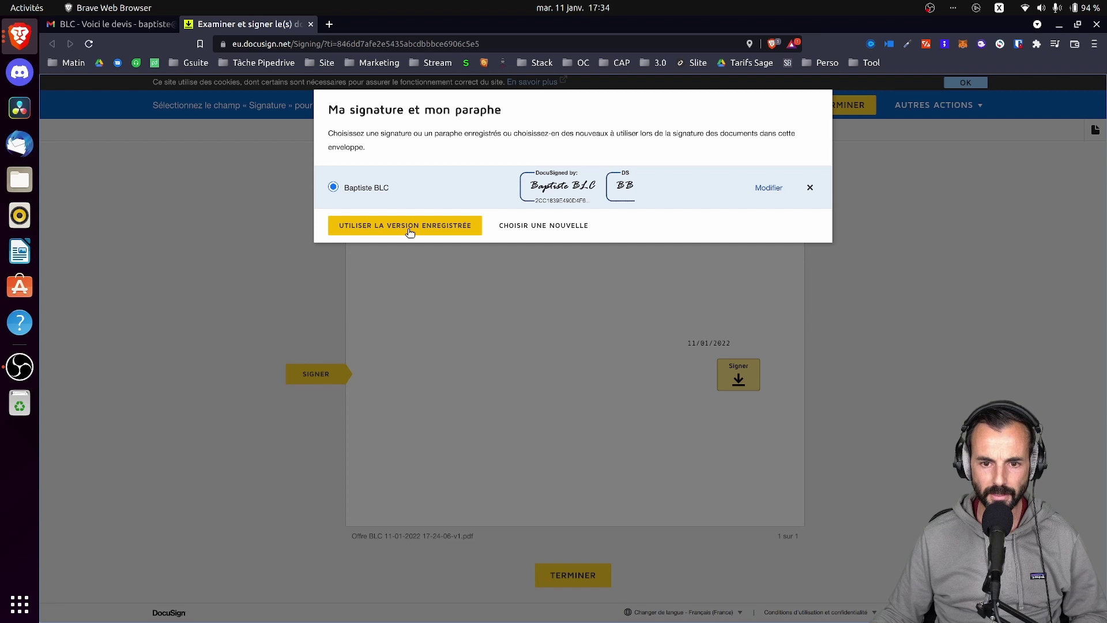
click(461, 230)
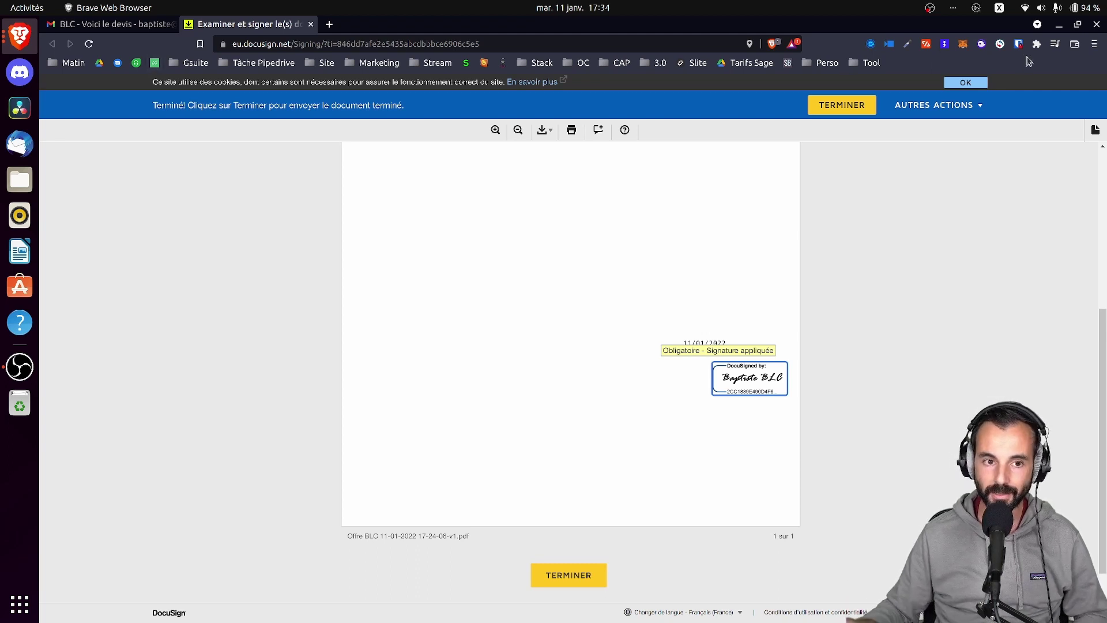
Return to the Offre BLC deal in Pipedrive, reload it, and check the document's signature status in the history.
click(1061, 26)
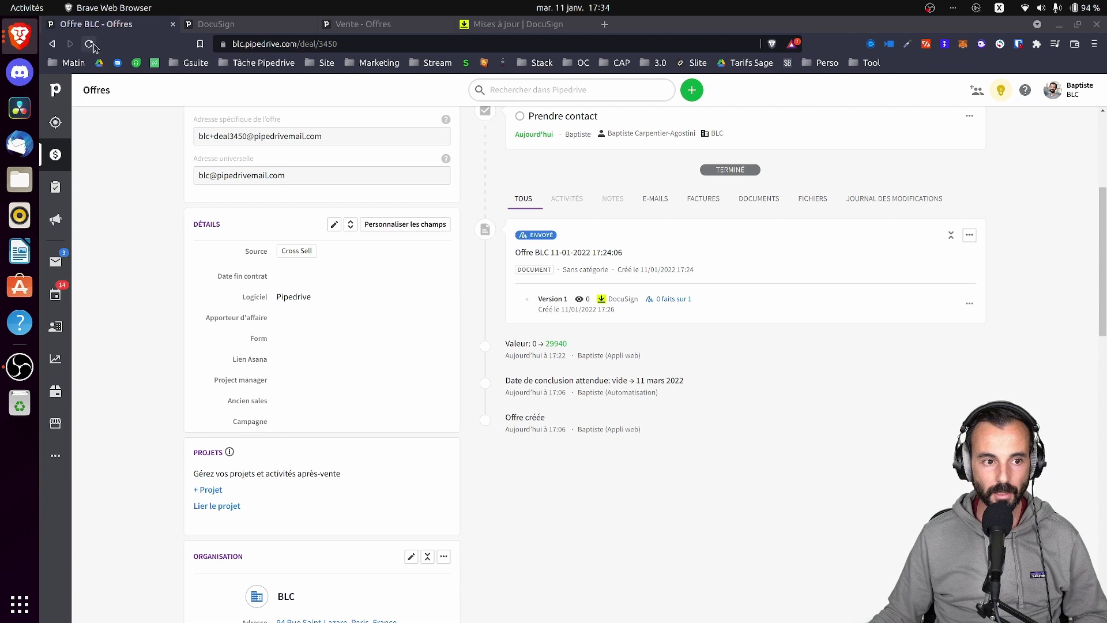
click(89, 44)
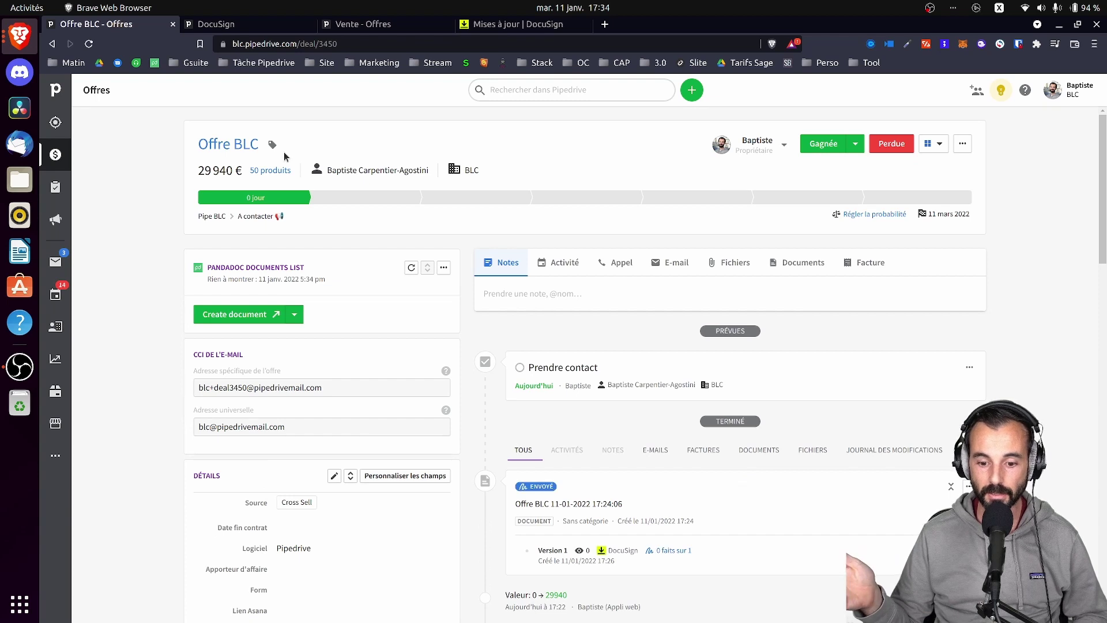
scroll(336, 371, down, 3)
scroll(338, 373, down, 4)
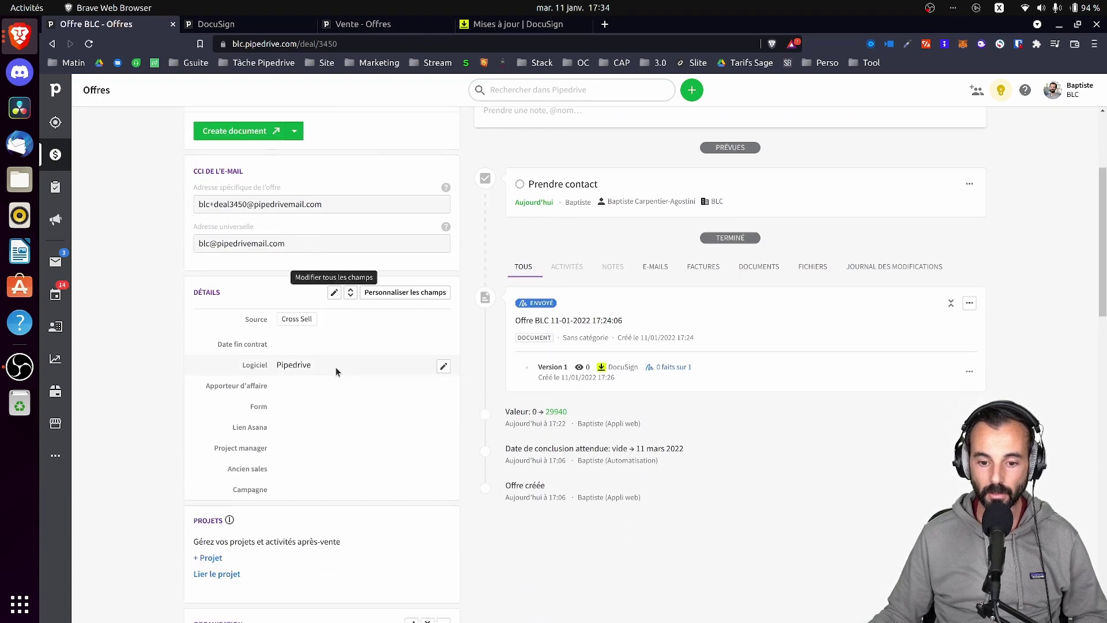
scroll(583, 372, up, 4)
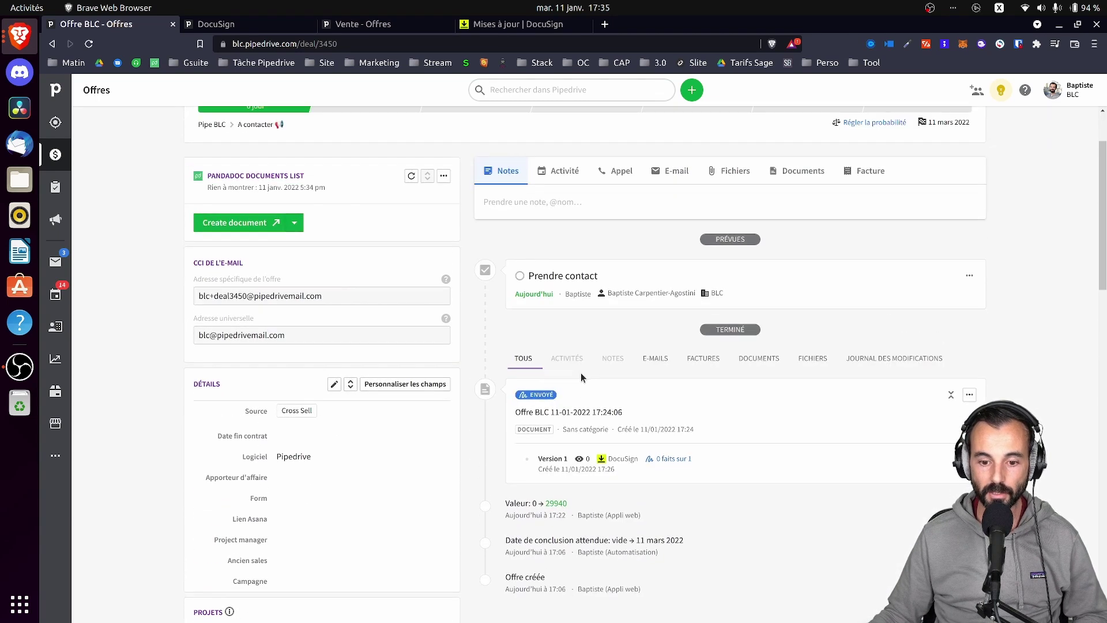
Examine the actions available for the sent Offre BLC document in the deal's history, and look over the deal's summary.
mouse_move(580, 463)
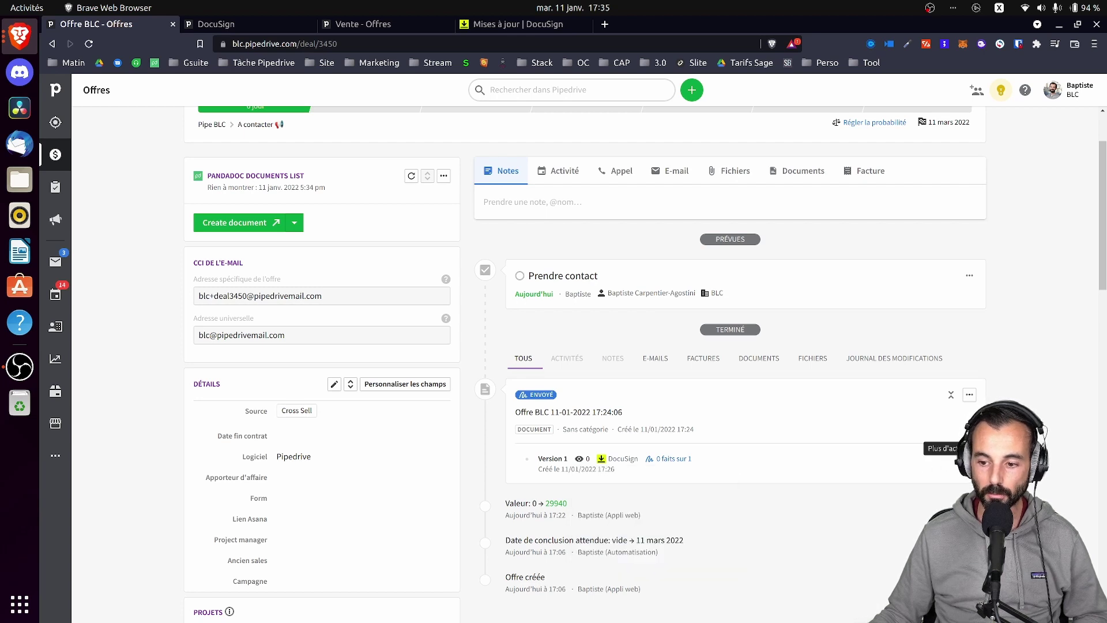
click(970, 395)
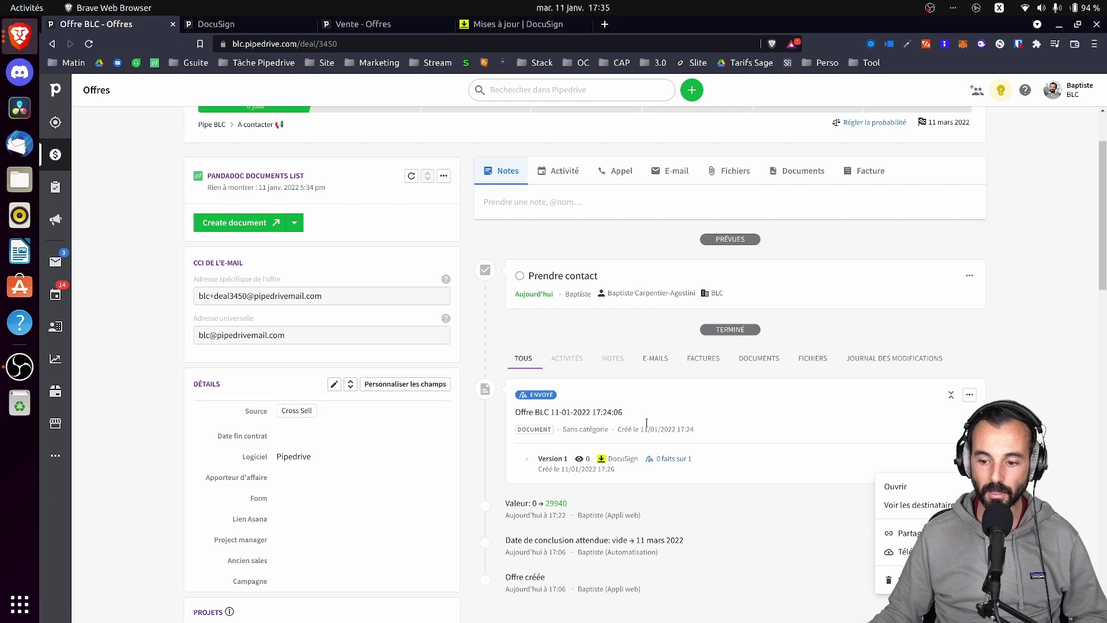
scroll(639, 338, up, 2)
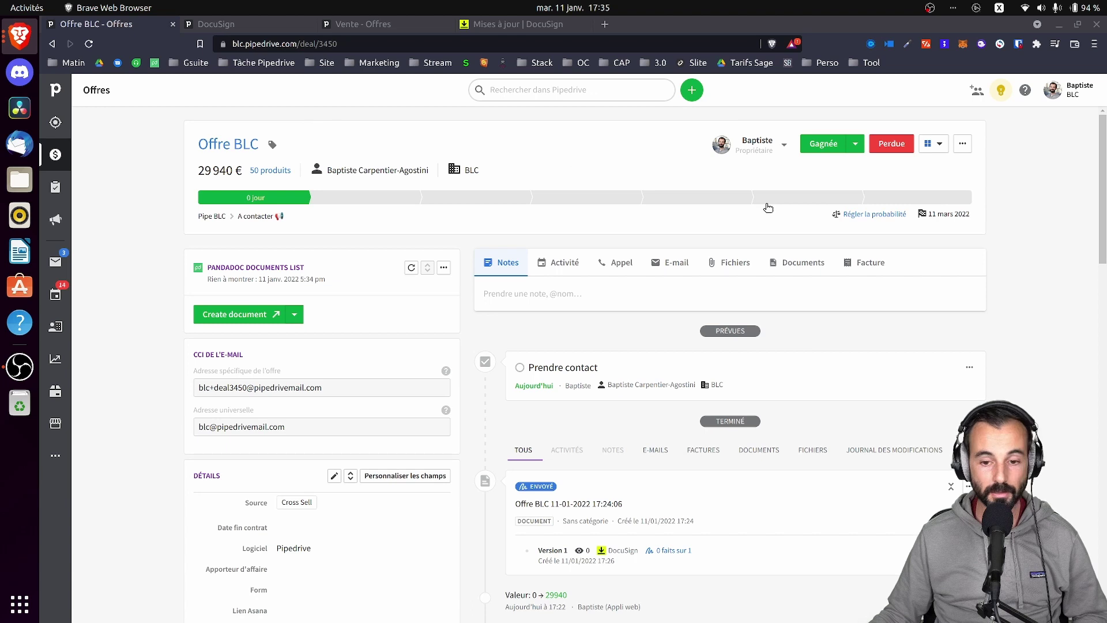
scroll(768, 207, down, 1)
scroll(768, 208, up, 1)
Close the DocuSign updates page and switch to the signing window to review the quote and its signature request e-mail.
click(517, 24)
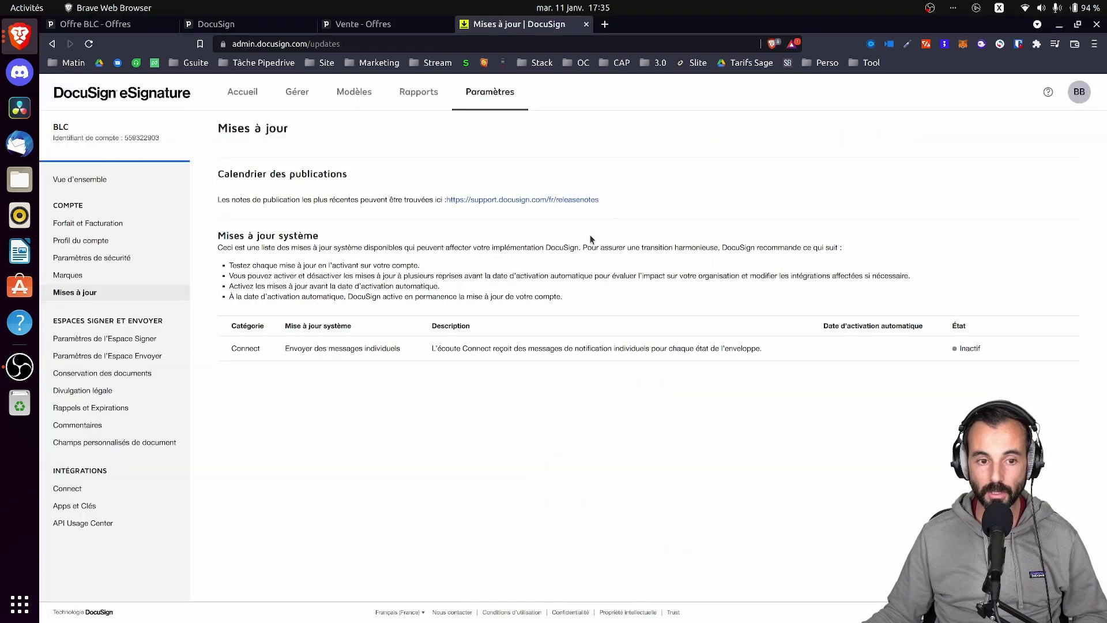
click(586, 24)
click(23, 38)
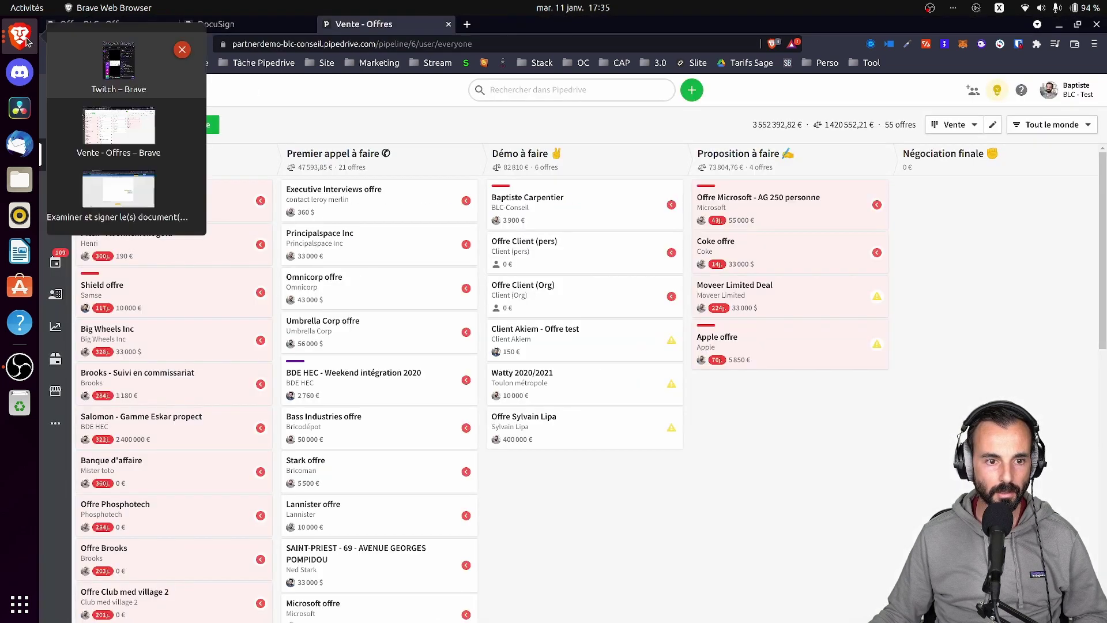
click(119, 193)
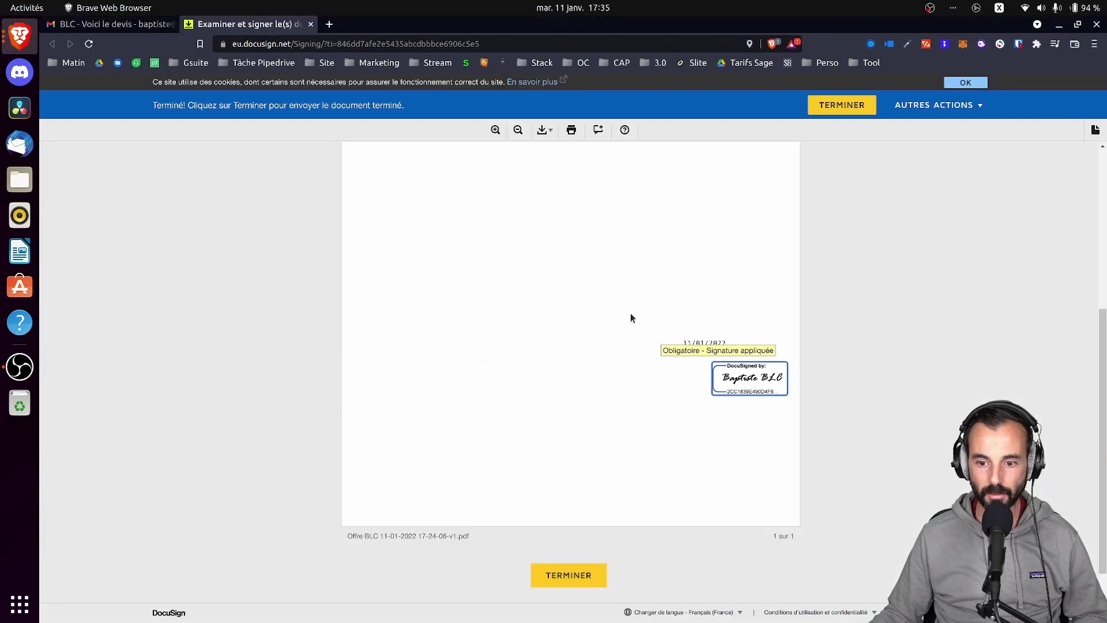
scroll(625, 318, up, 5)
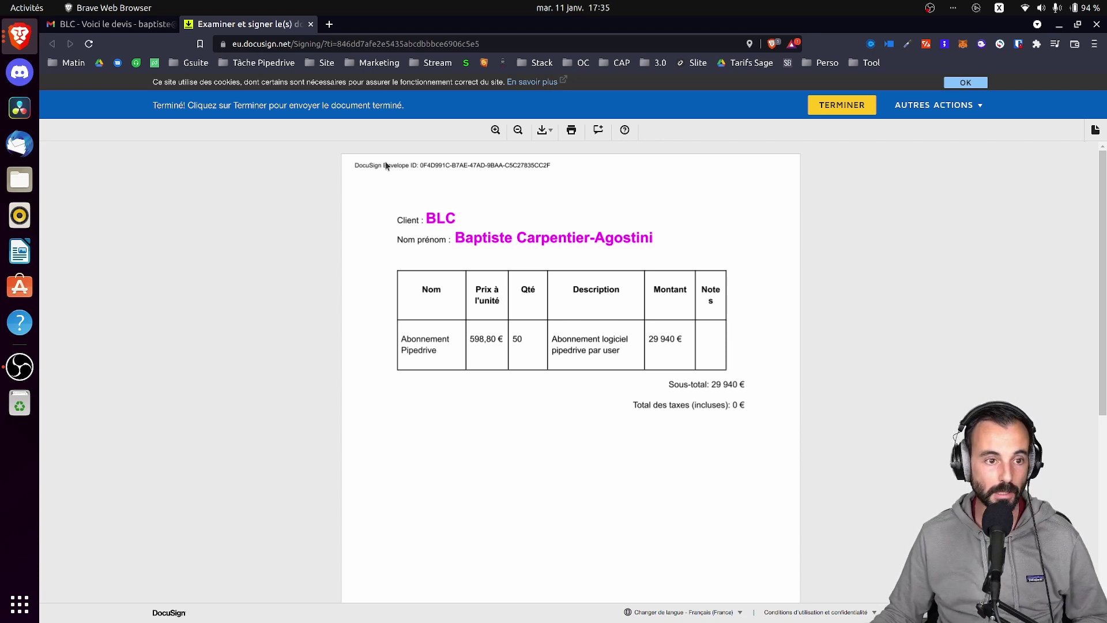
click(122, 27)
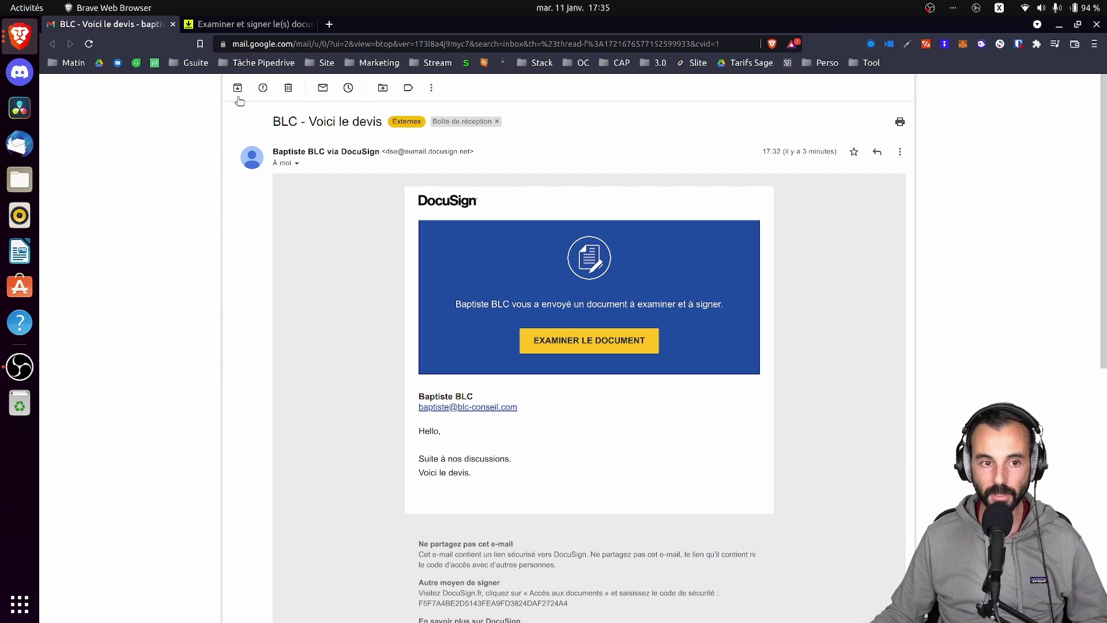
click(270, 29)
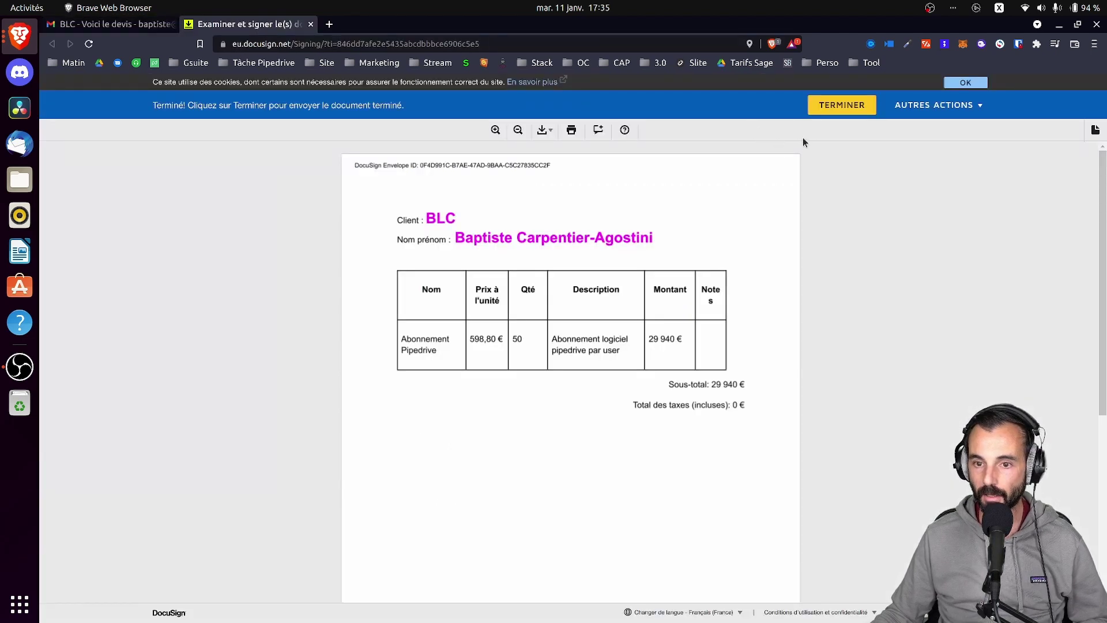
Look through the other signing actions, check the applied signature, and finish signing the quote.
click(958, 105)
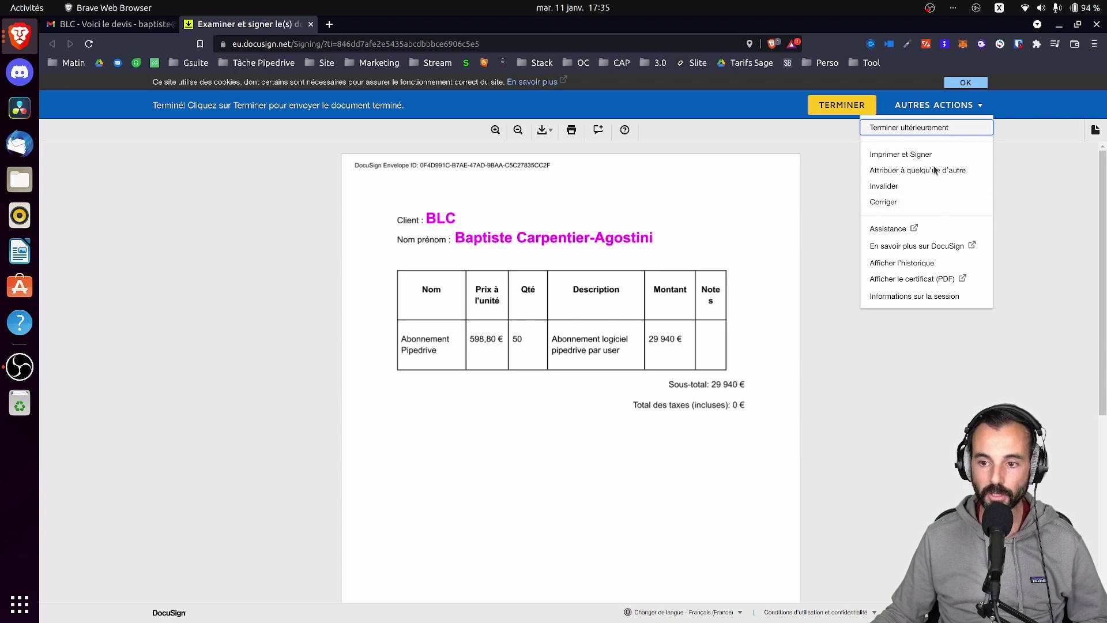
click(833, 185)
scroll(637, 357, down, 5)
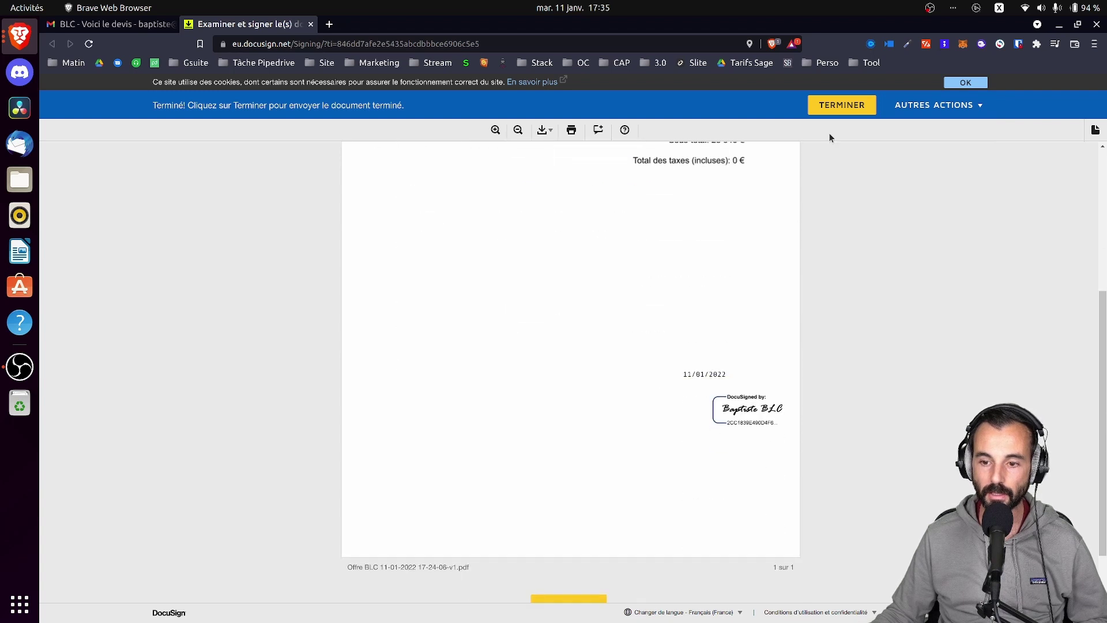
click(841, 105)
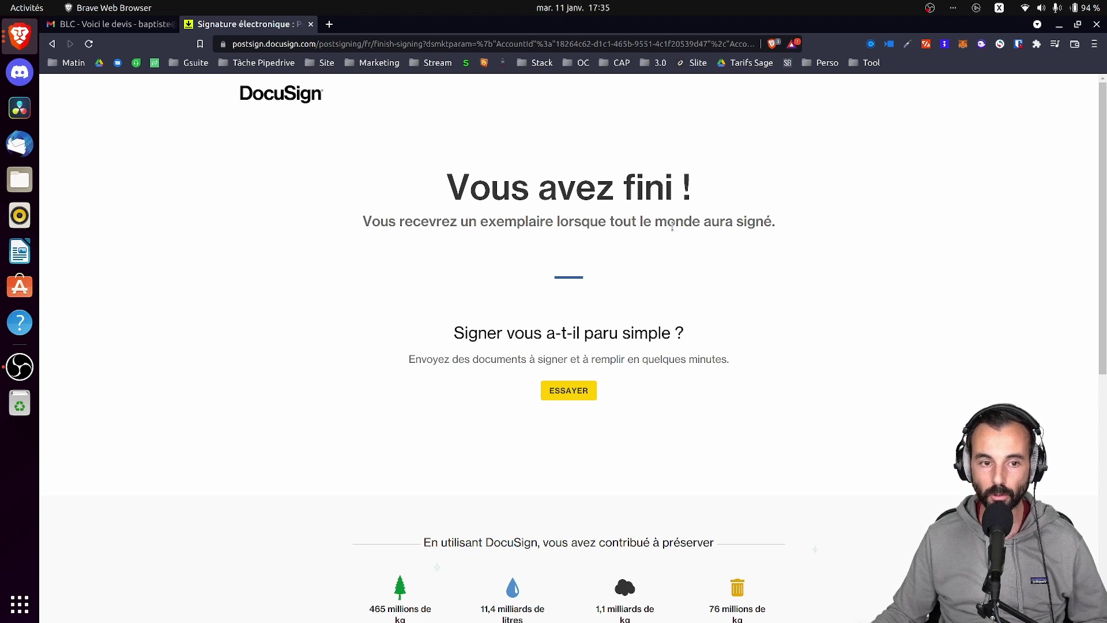
Go back to the Pipedrive window, close the Vente pipeline page, and reload the Offre BLC deal to check the signed document's status.
click(19, 36)
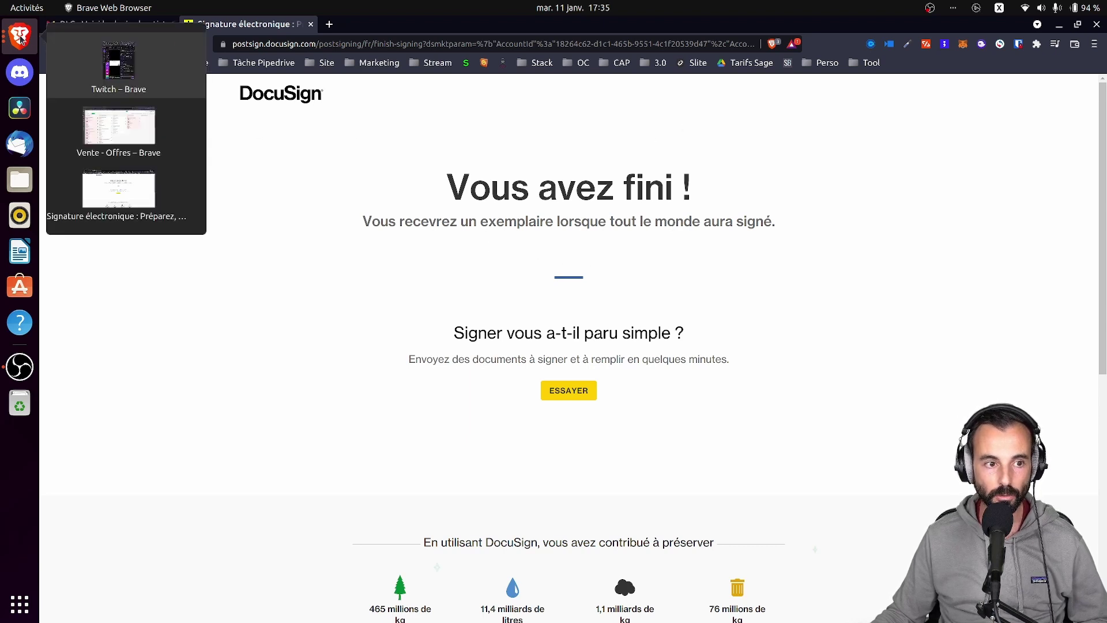
click(122, 131)
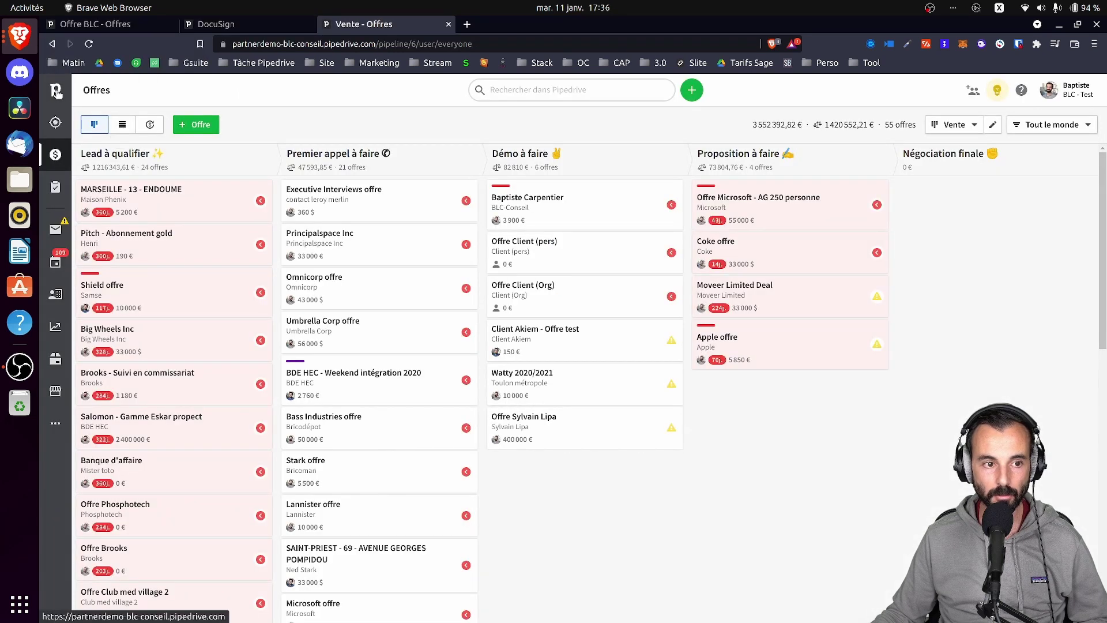
click(449, 24)
click(115, 23)
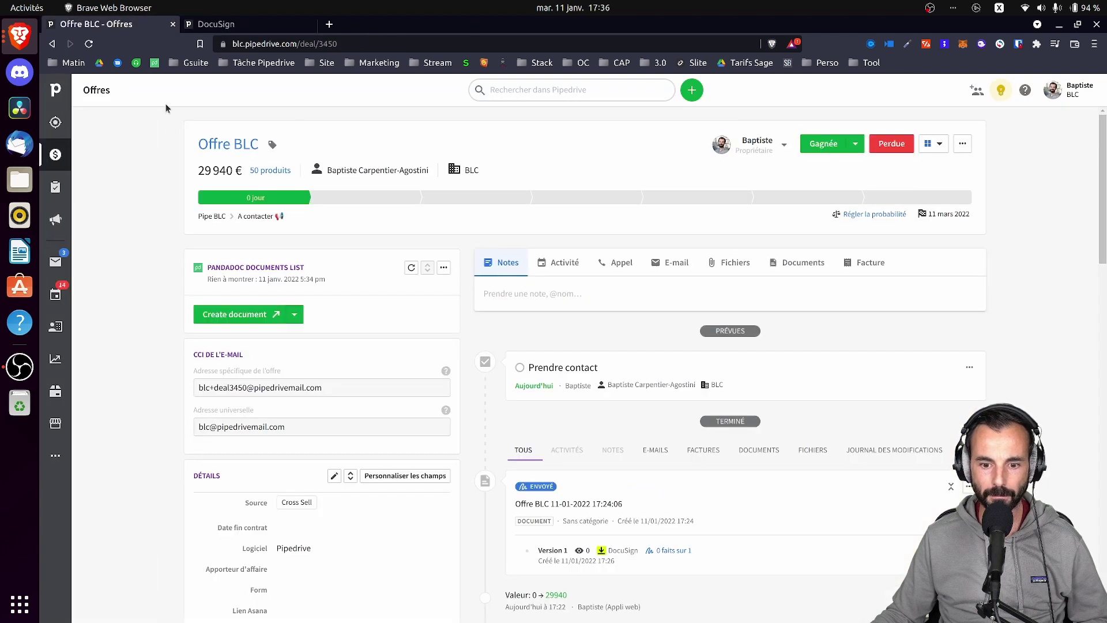
click(88, 43)
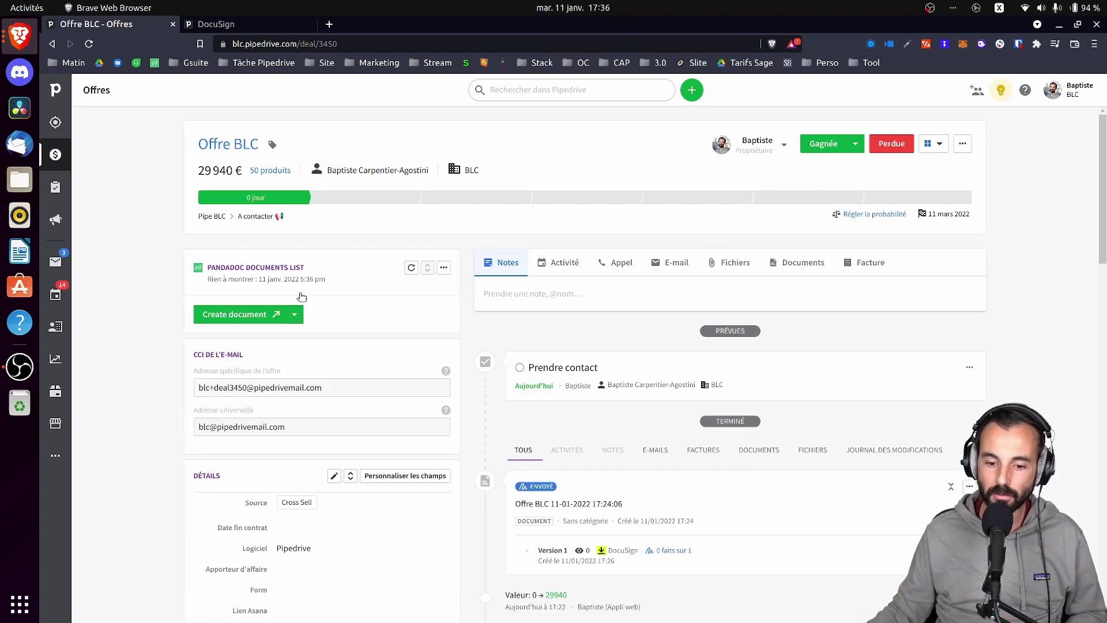
scroll(692, 478, down, 2)
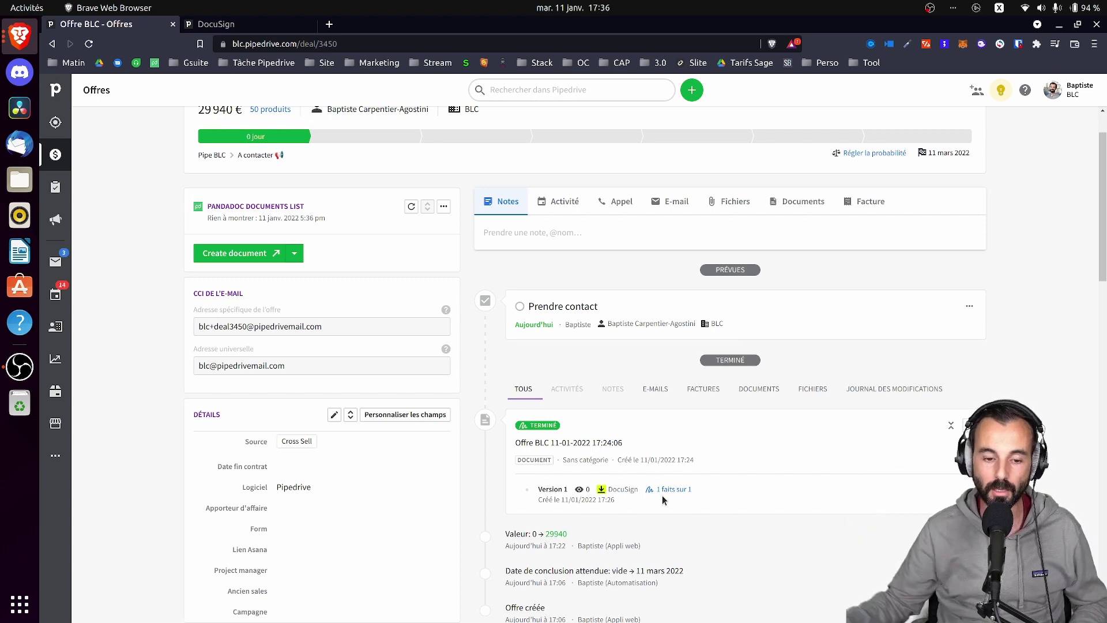
Check the document version's creation time, reload the deal again, and recheck the document entry in the history.
mouse_move(592, 499)
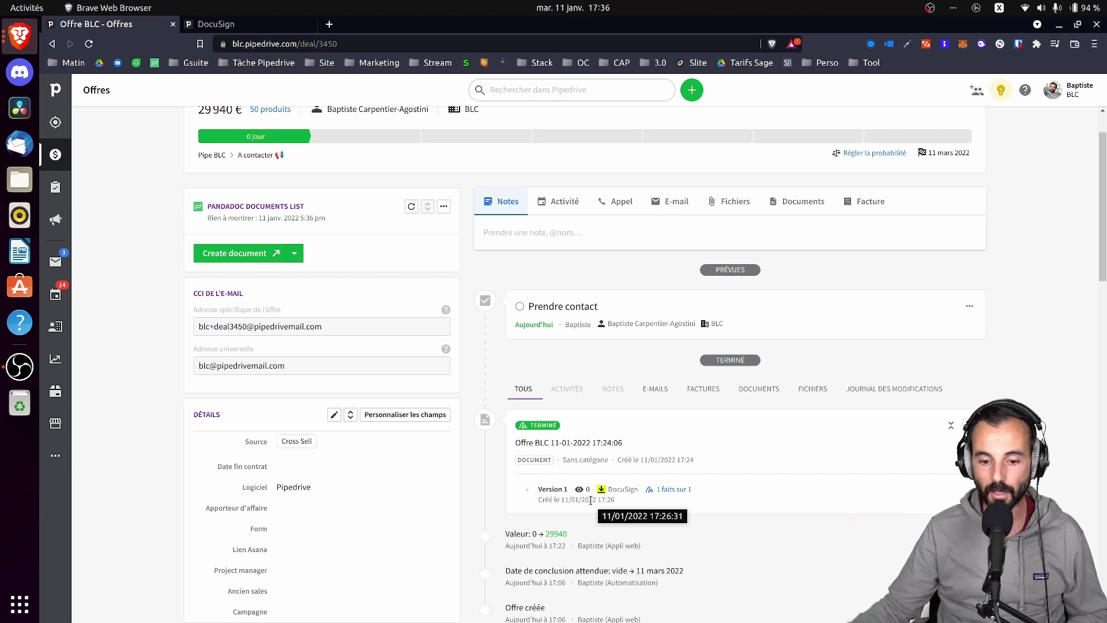
click(89, 43)
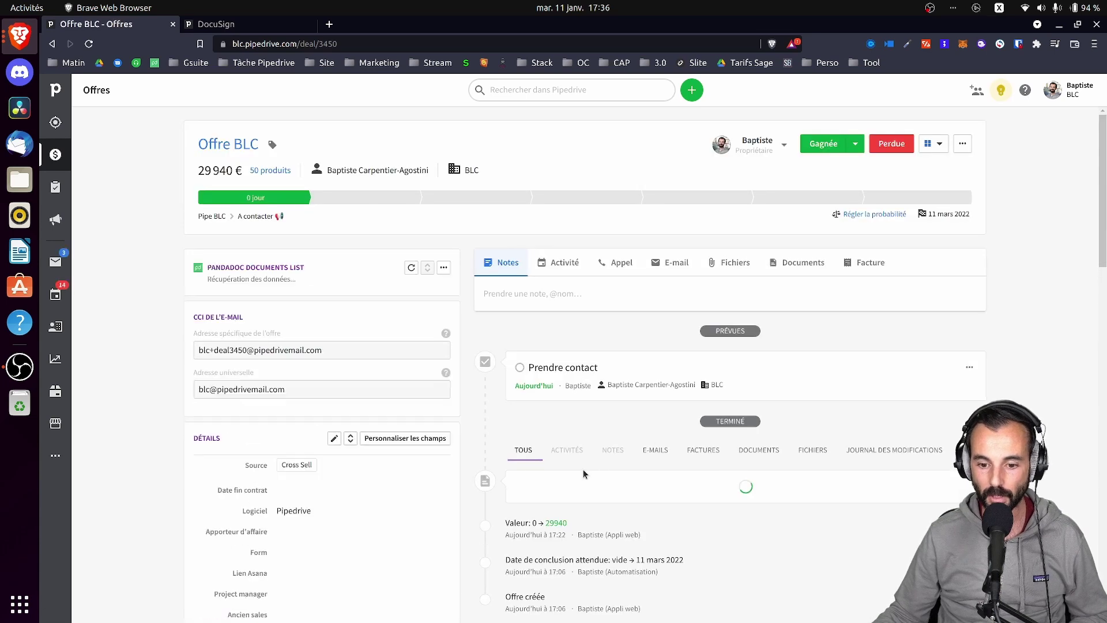
scroll(611, 508, down, 2)
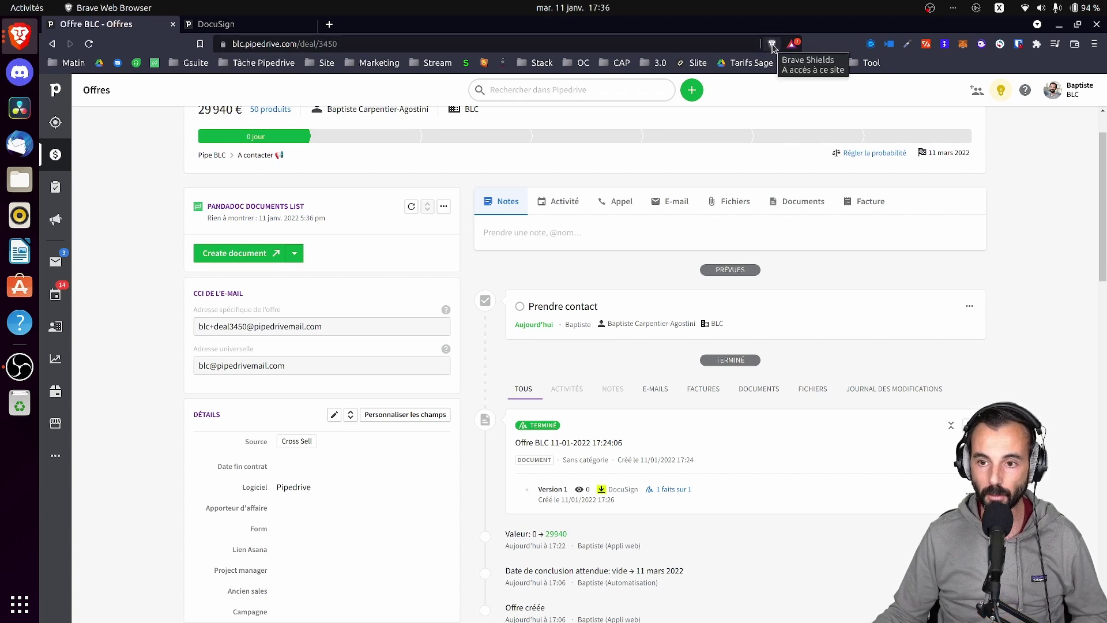
Check the Brave Shields protection setting for the Pipedrive deal page and for the DocuSign signing confirmation page.
click(772, 44)
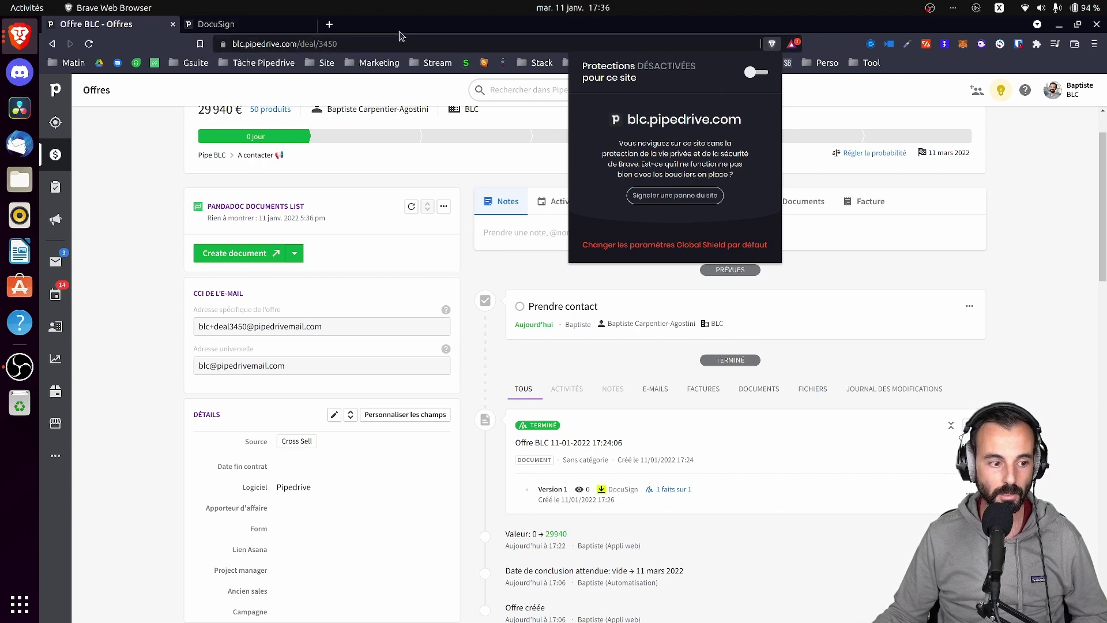
click(142, 210)
click(20, 35)
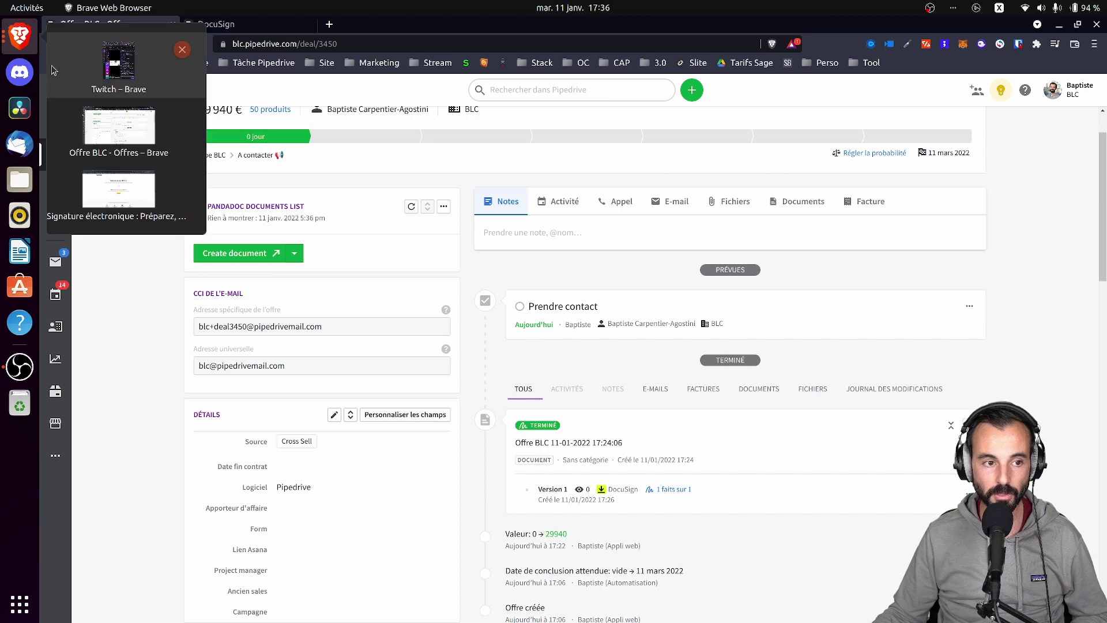
click(136, 190)
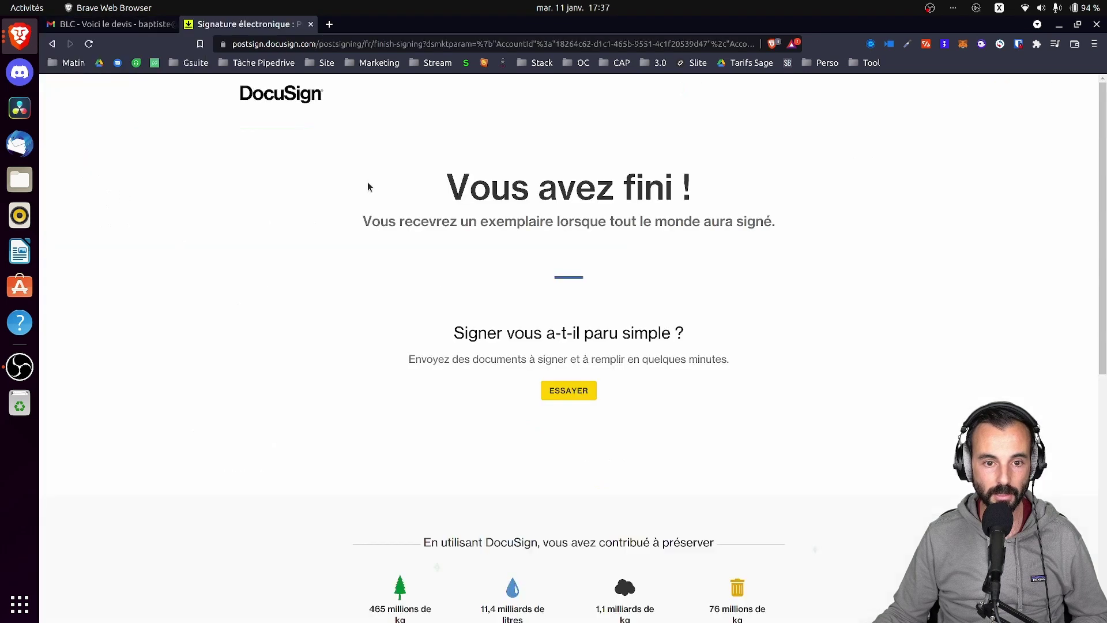
click(772, 44)
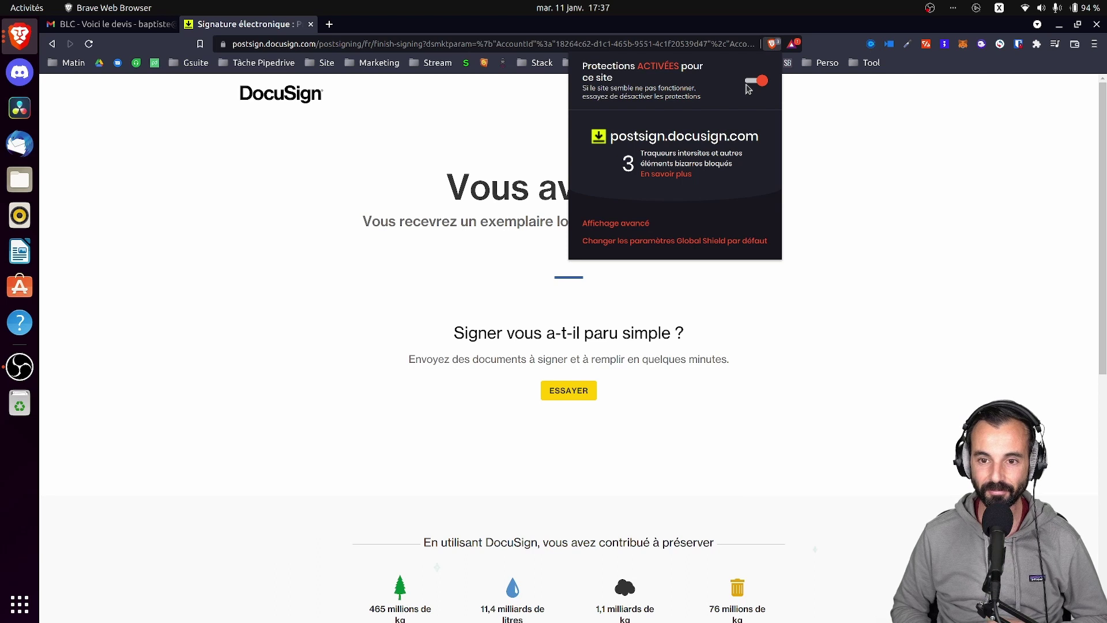
Switch back to the Offre BLC deal and examine the document's status and signature progress in the history.
click(19, 36)
click(87, 112)
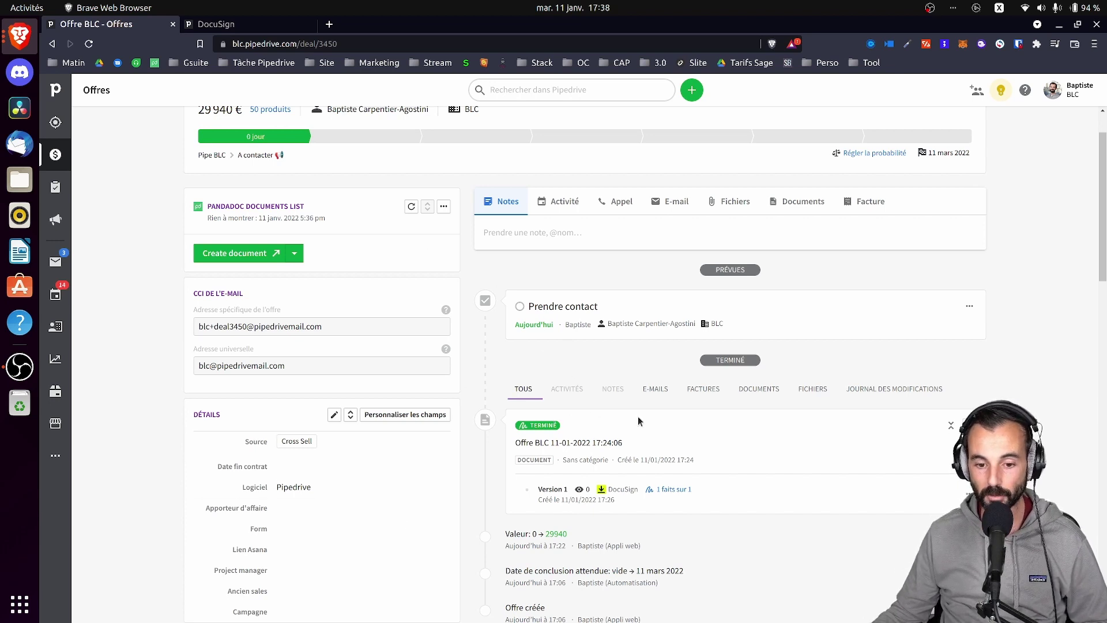
scroll(545, 454, down, 2)
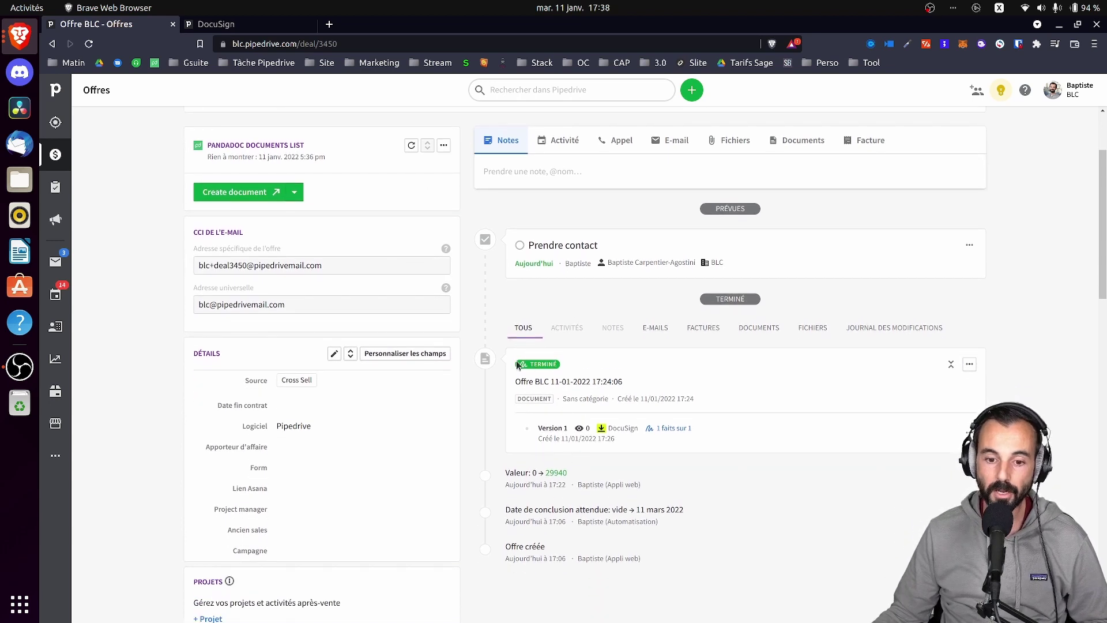